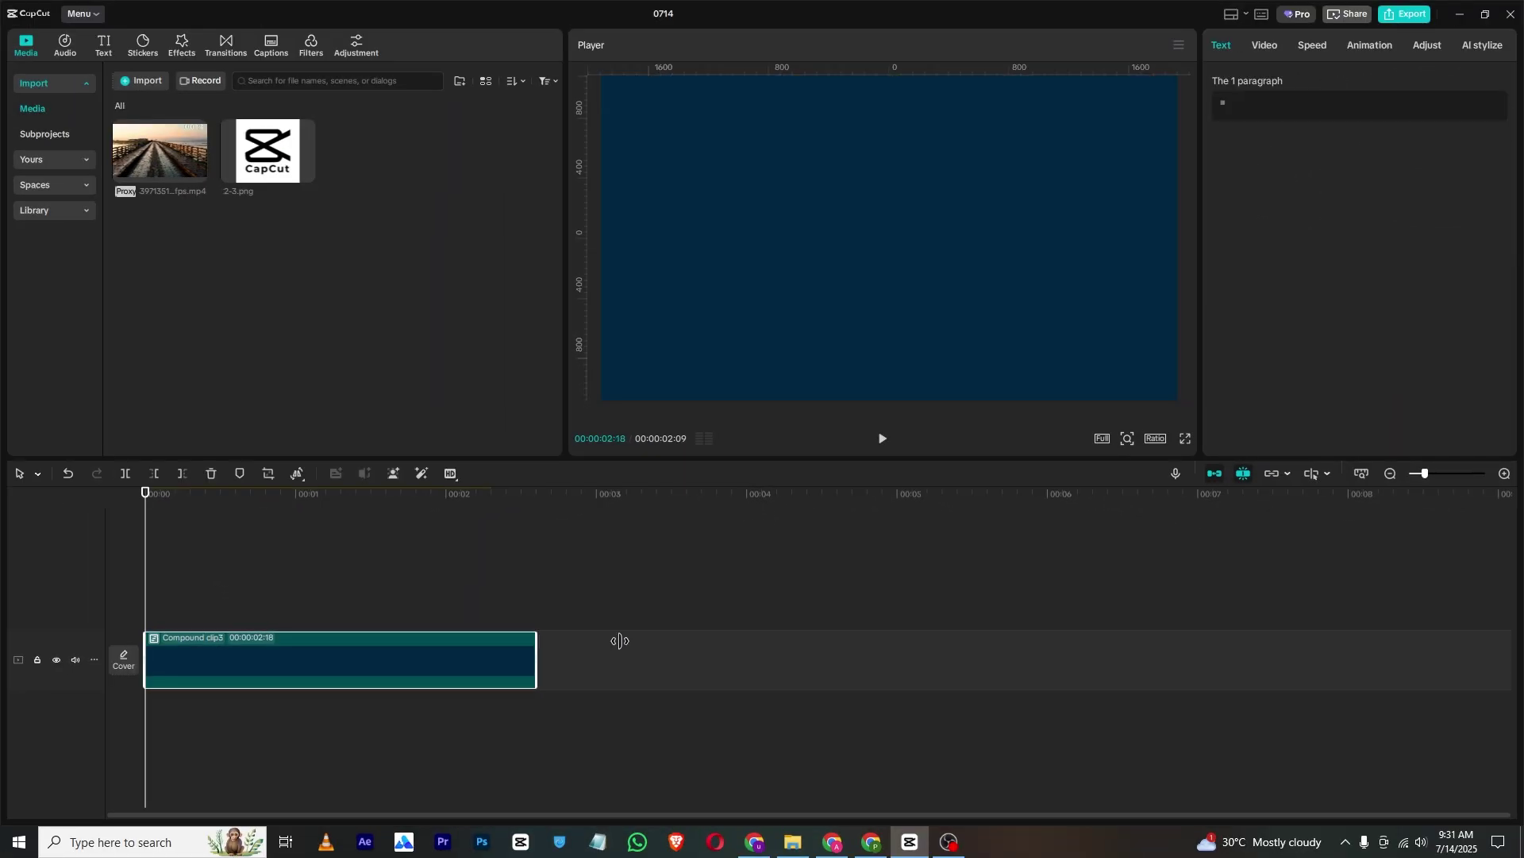
Step: Extend the background clip to 00:00:04:13 and place a default text clip of the same length above it
{"action": "left_click_drag", "start_coordinate": [620, 641], "coordinate": [812, 641]}
{"action": "left_click", "coordinate": [96, 48]}
{"action": "left_click_drag", "start_coordinate": [116, 83], "coordinate": [159, 618]}
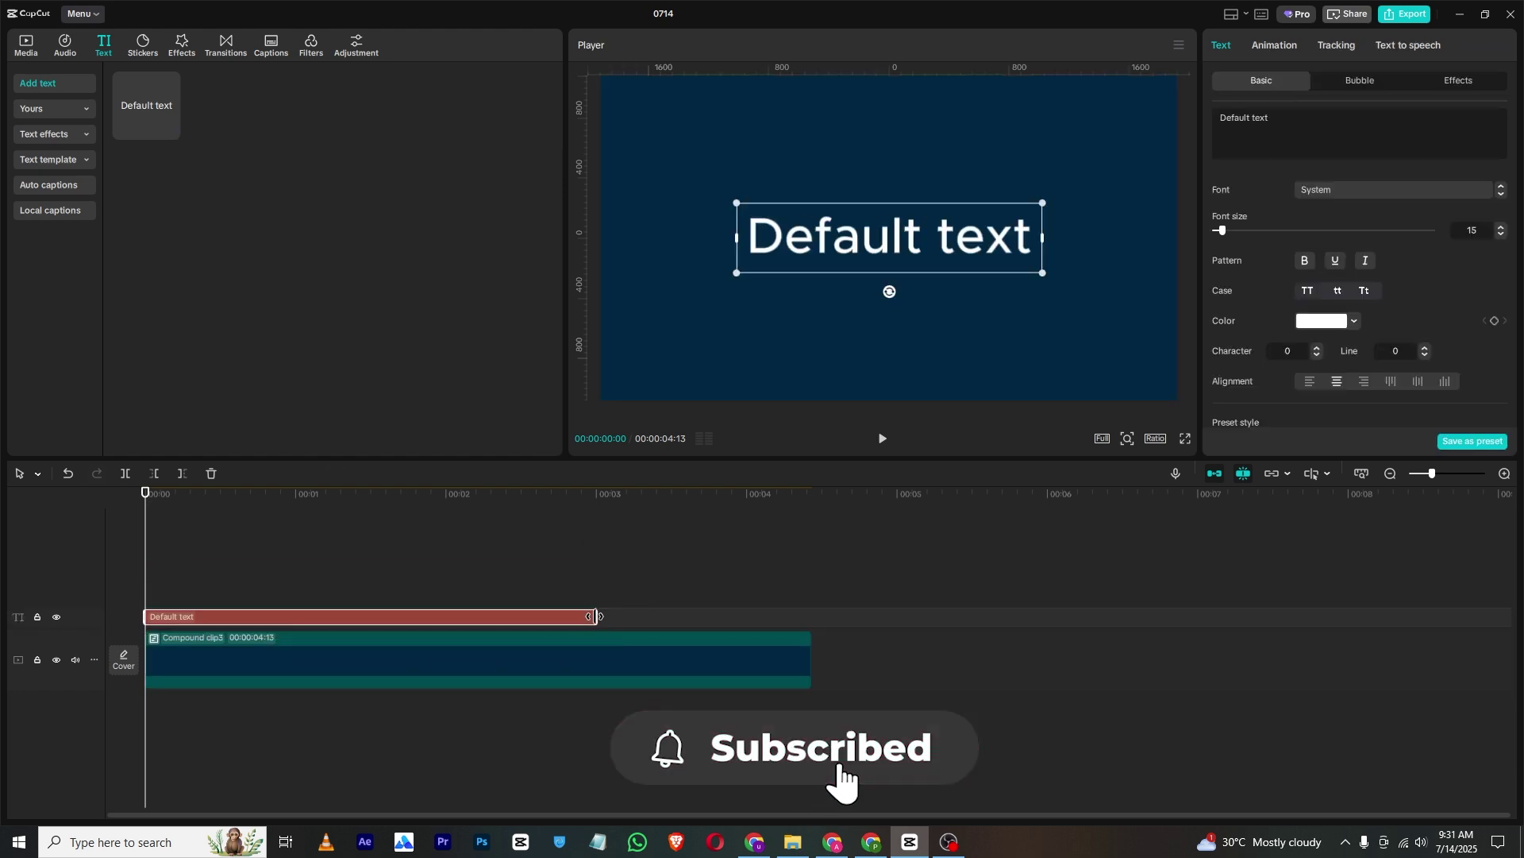
{"action": "left_click_drag", "start_coordinate": [597, 618], "coordinate": [812, 618]}
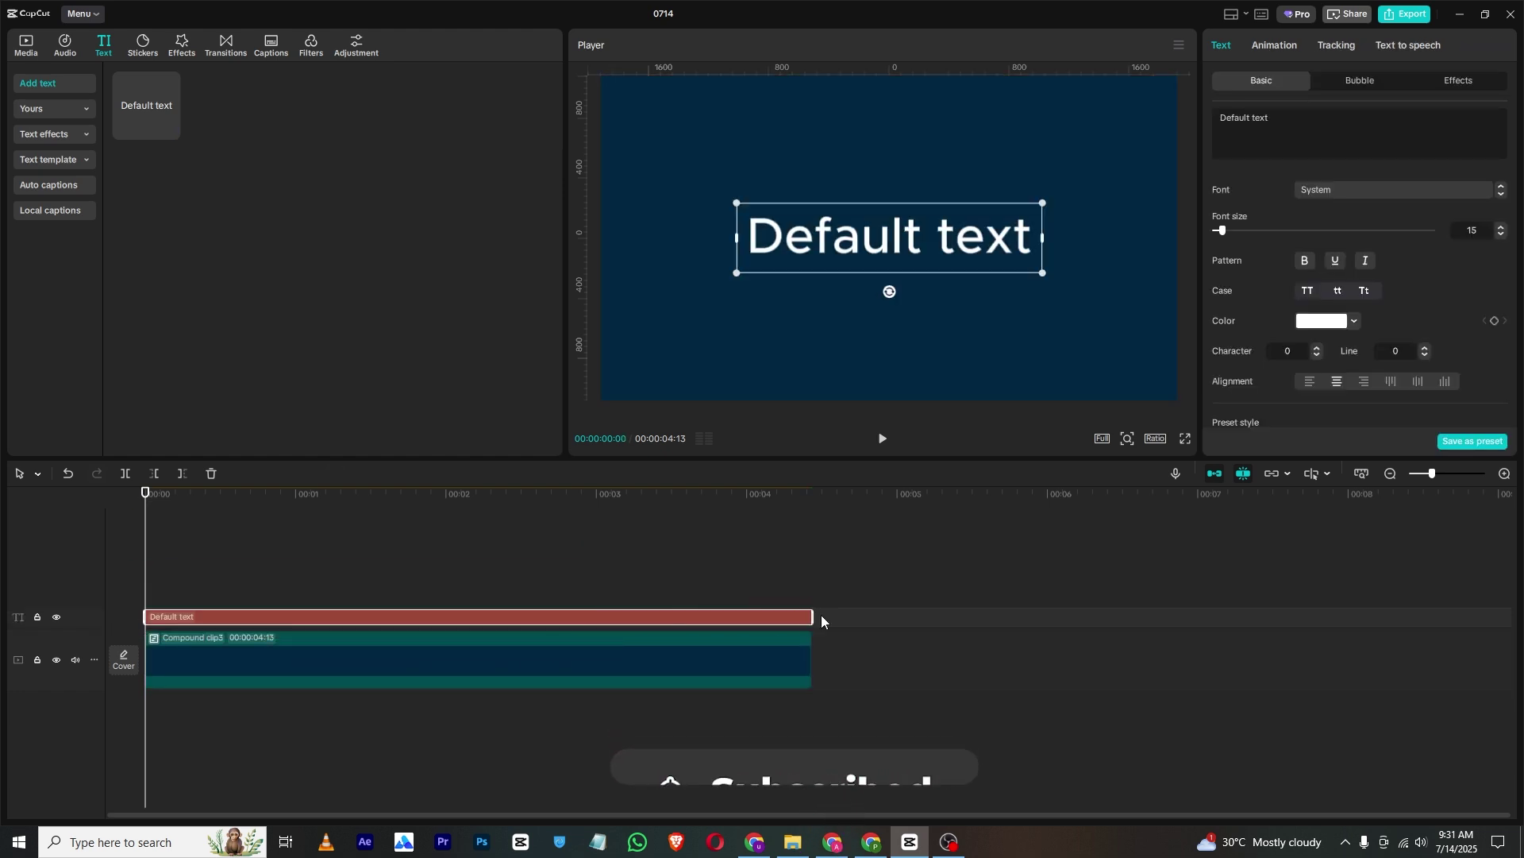
Step: Replace the default text with a filled square symbol from the system's symbol picker
{"action": "triple_click", "coordinate": [1243, 138]}
{"action": "key", "text": "BackSpace"}
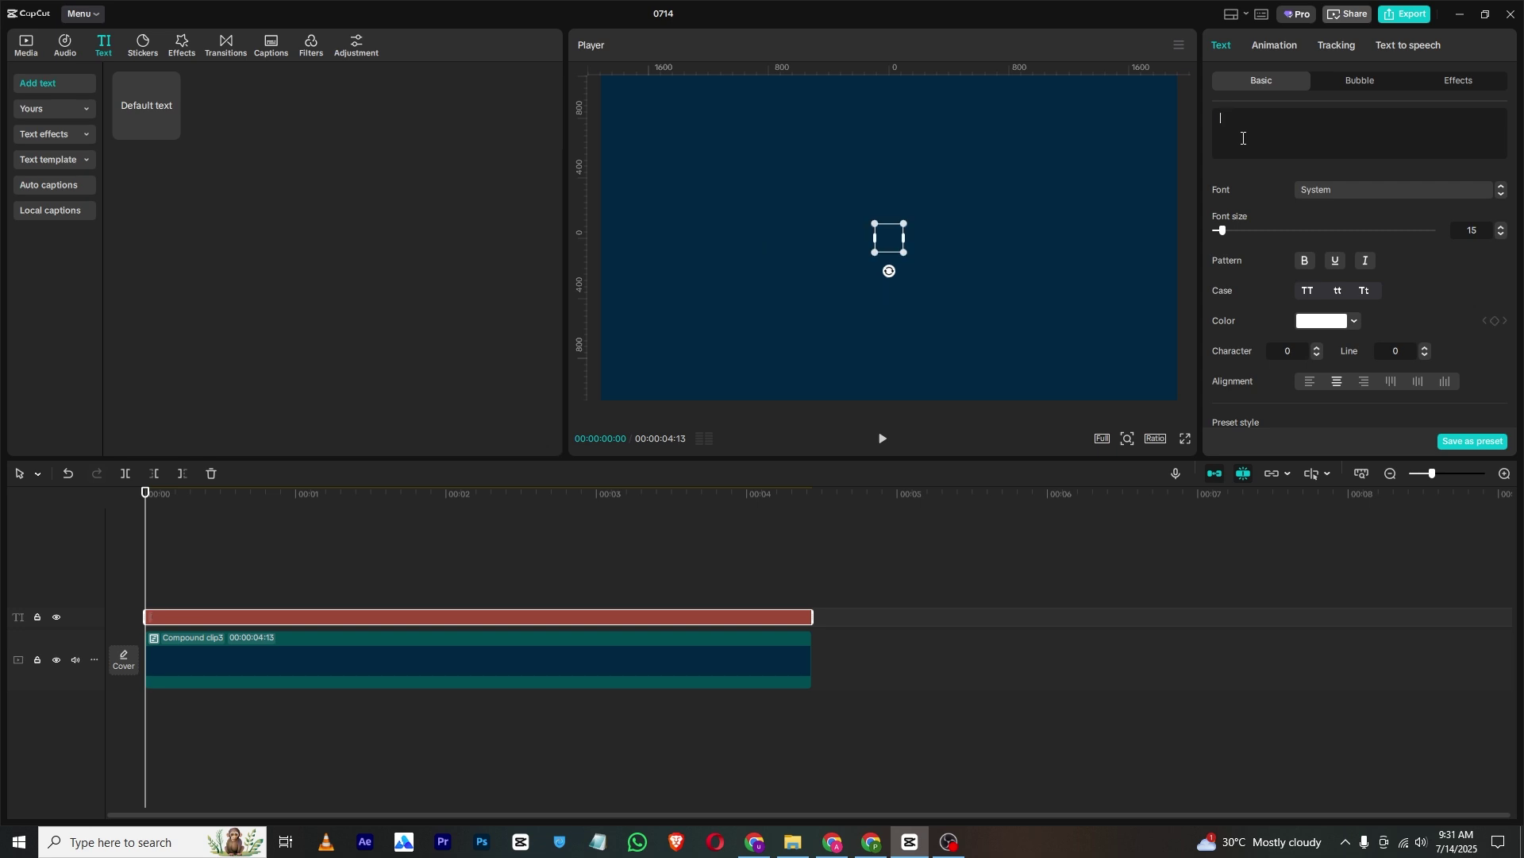
{"action": "key", "text": "super+period"}
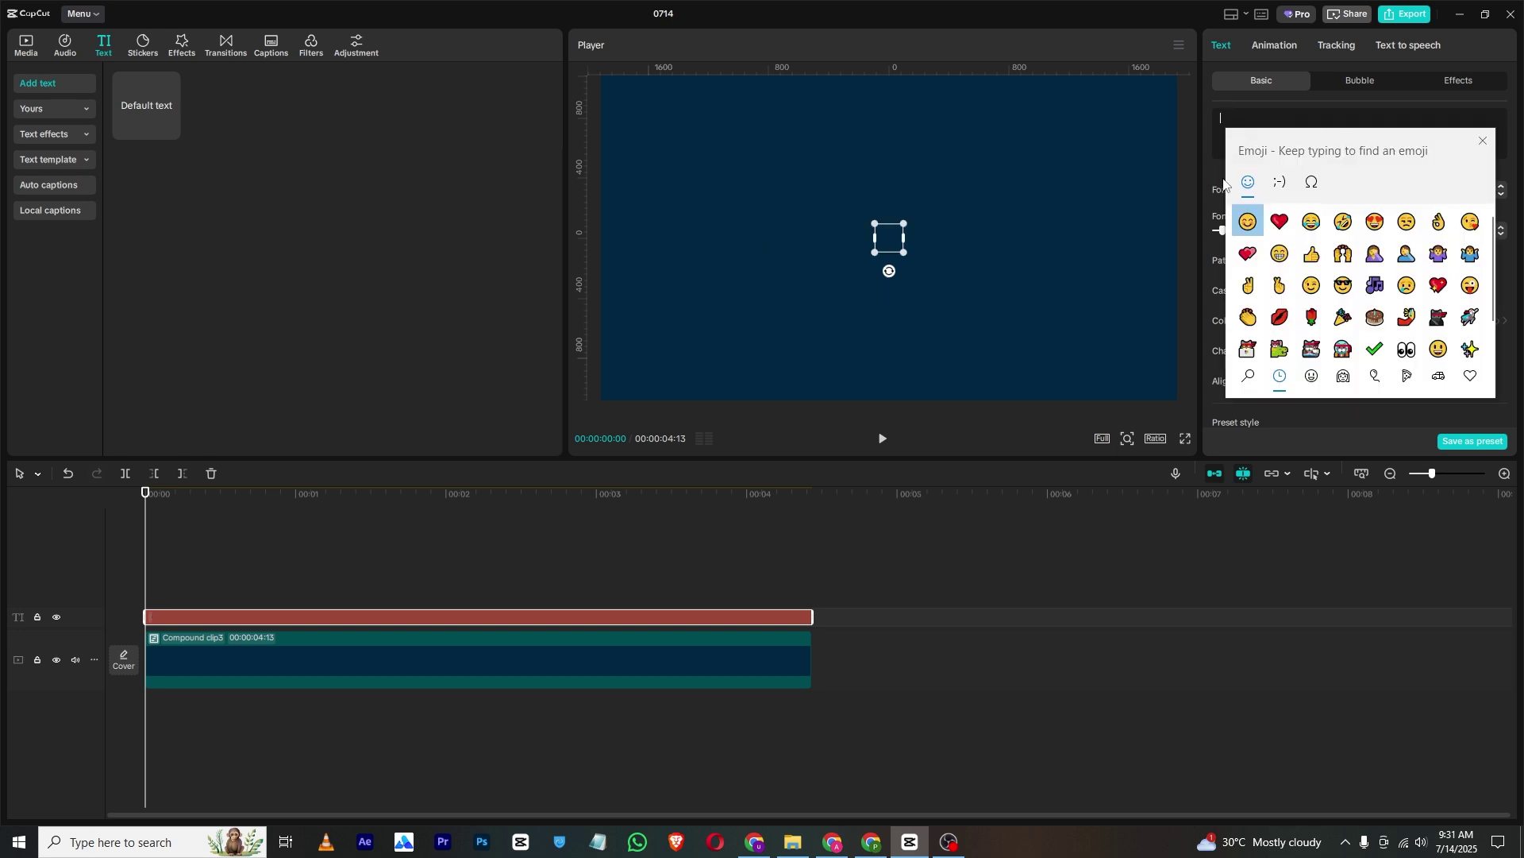
{"action": "mouse_move", "coordinate": [1331, 160]}
{"action": "left_mouse_down"}
{"action": "mouse_move", "coordinate": [1294, 158]}
{"action": "mouse_move", "coordinate": [1310, 156]}
{"action": "left_mouse_up"}
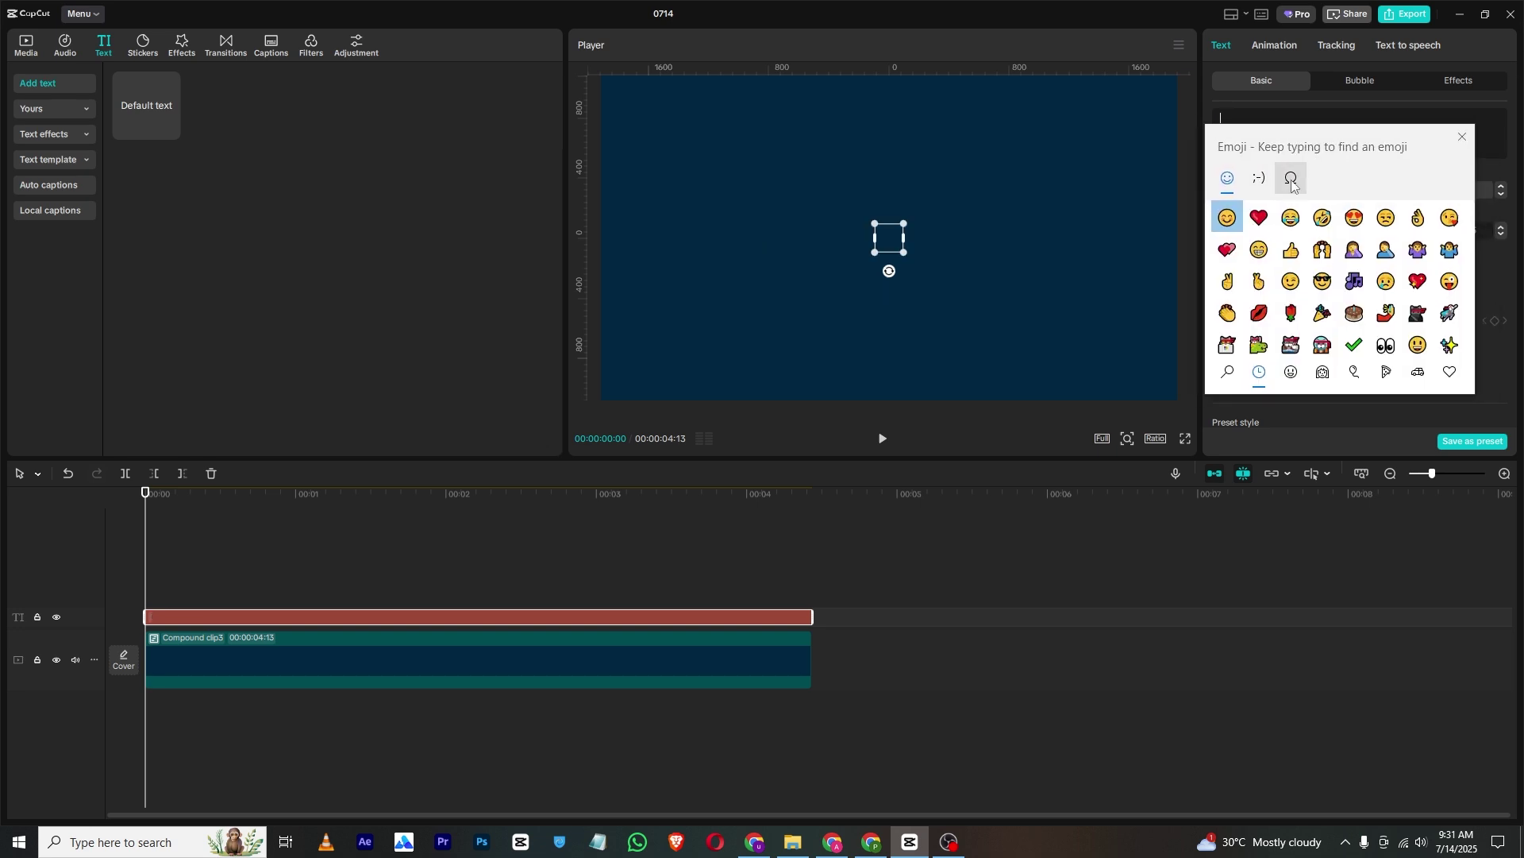
{"action": "left_click", "coordinate": [1293, 184]}
{"action": "scroll", "coordinate": [1386, 266], "scroll_direction": "down", "scroll_amount": 5}
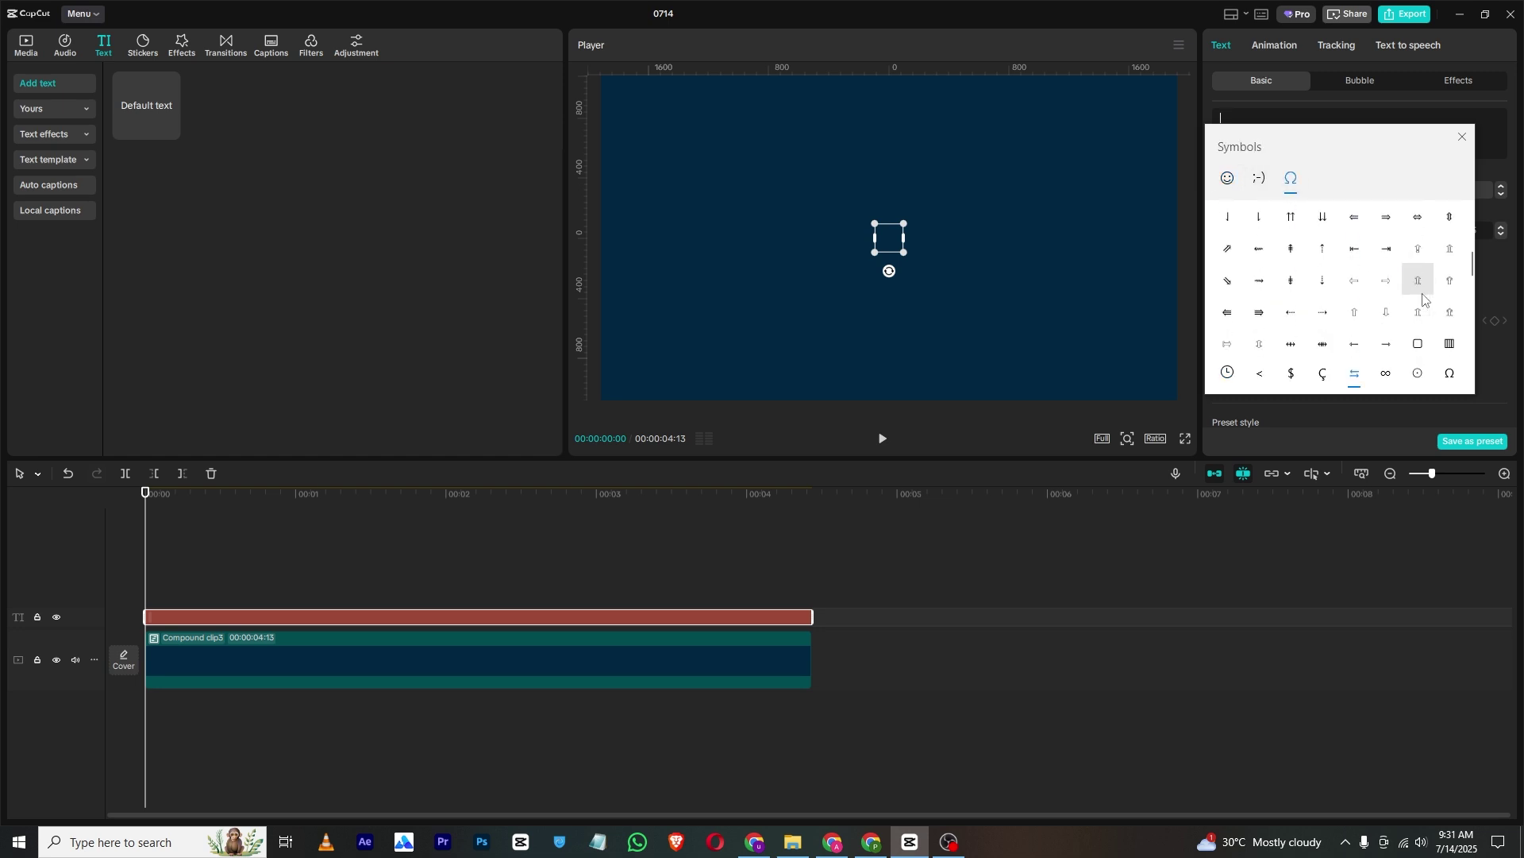
{"action": "scroll", "coordinate": [1422, 295], "scroll_direction": "down", "scroll_amount": 2}
{"action": "left_click", "coordinate": [1389, 285]}
{"action": "left_click", "coordinate": [1237, 119]}
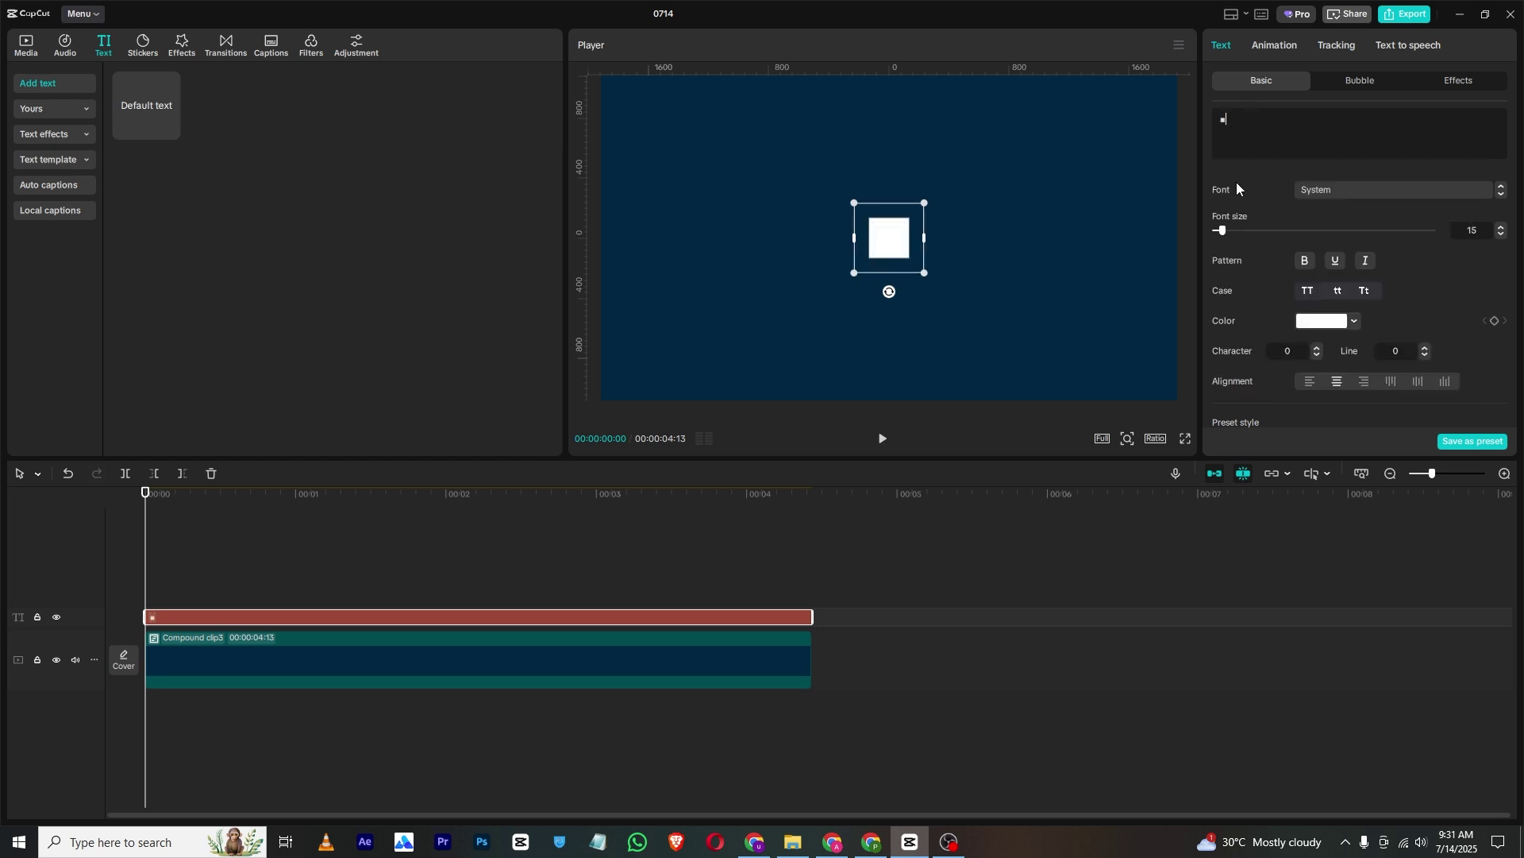
Step: Enlarge the square symbol to font size 300 and convert its text clip into a compound clip
{"action": "left_click_drag", "start_coordinate": [1223, 232], "coordinate": [1383, 251]}
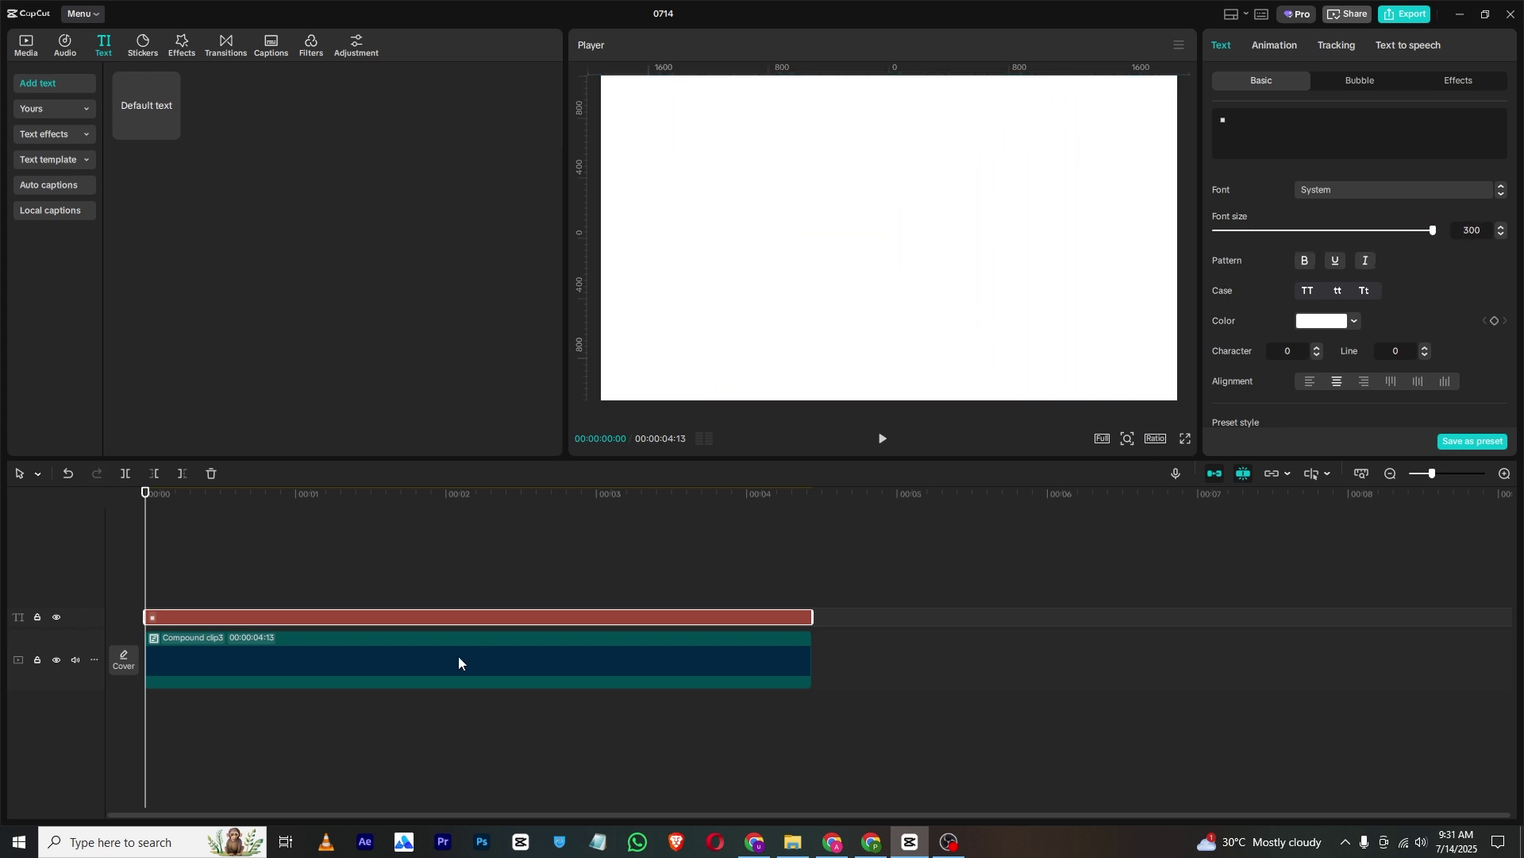
{"action": "right_click", "coordinate": [430, 616]}
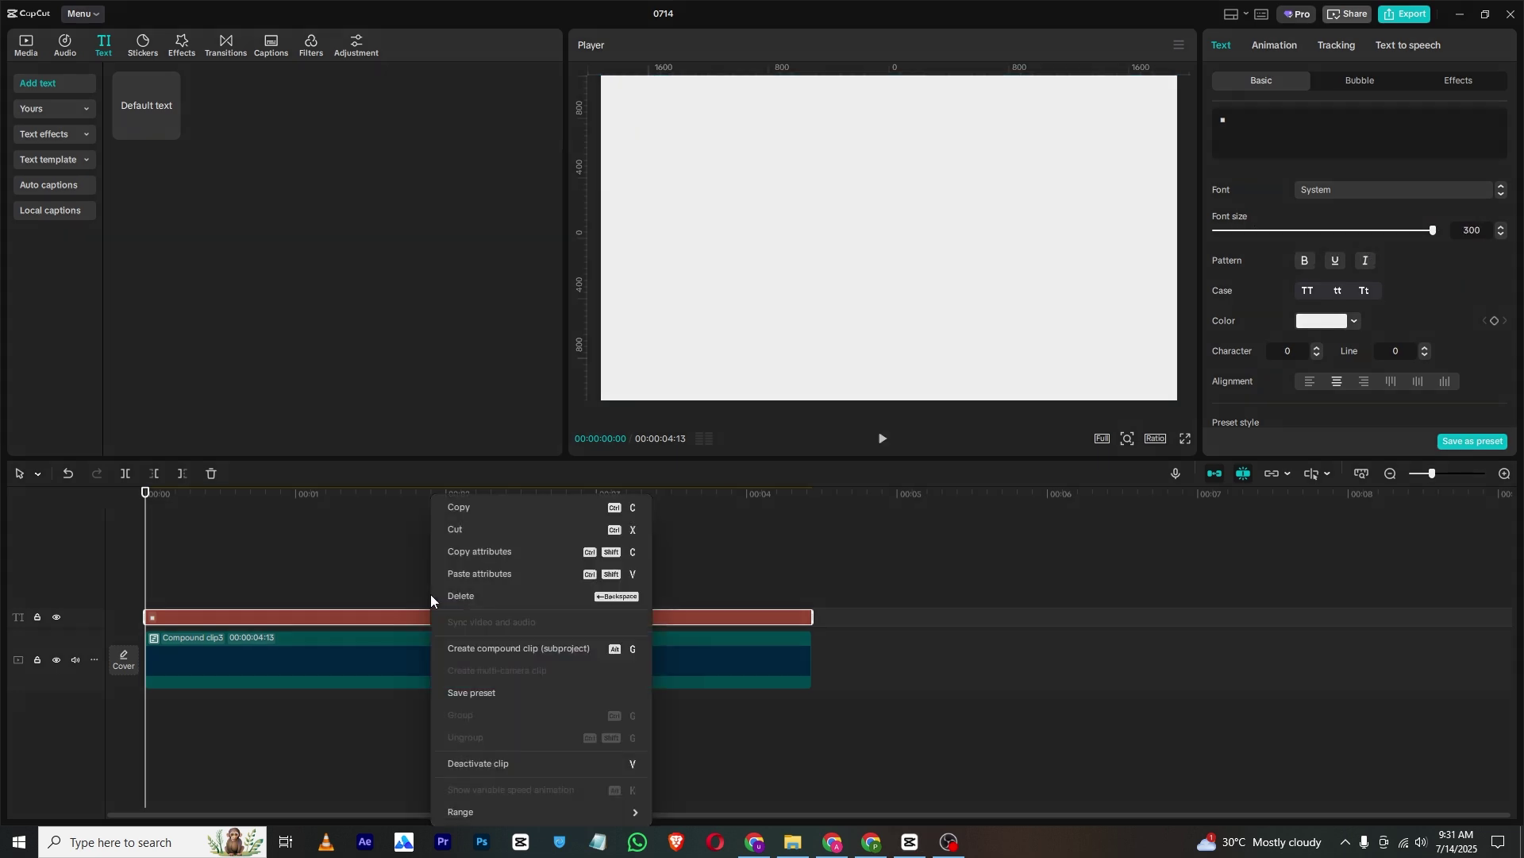
{"action": "left_click", "coordinate": [493, 645]}
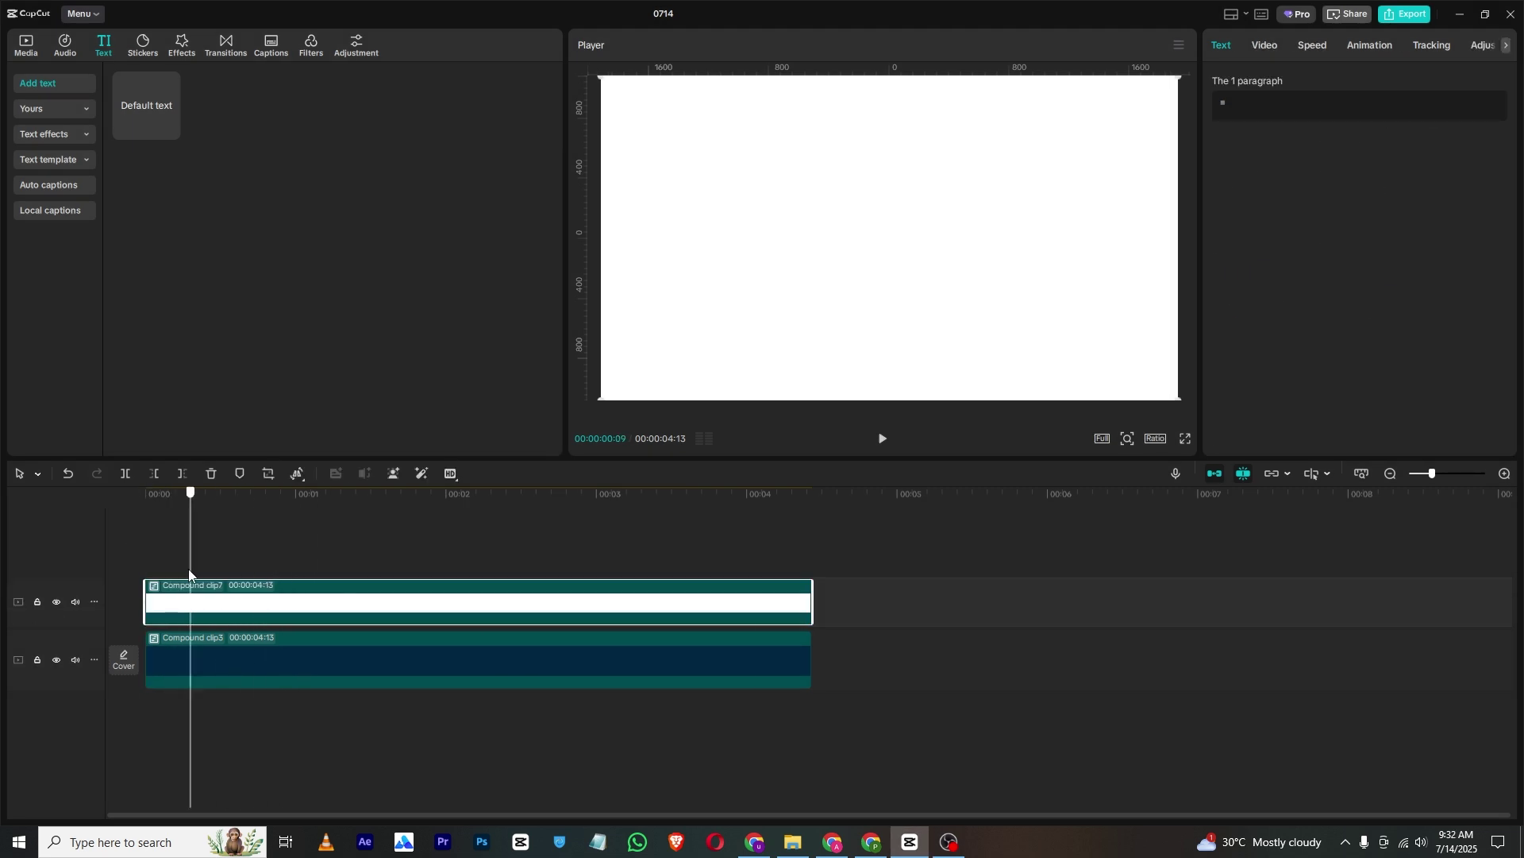
Step: Apply a Rectangle mask to the white compound clip and move the mask horizontally to about X -594
{"action": "left_click", "coordinate": [1263, 45]}
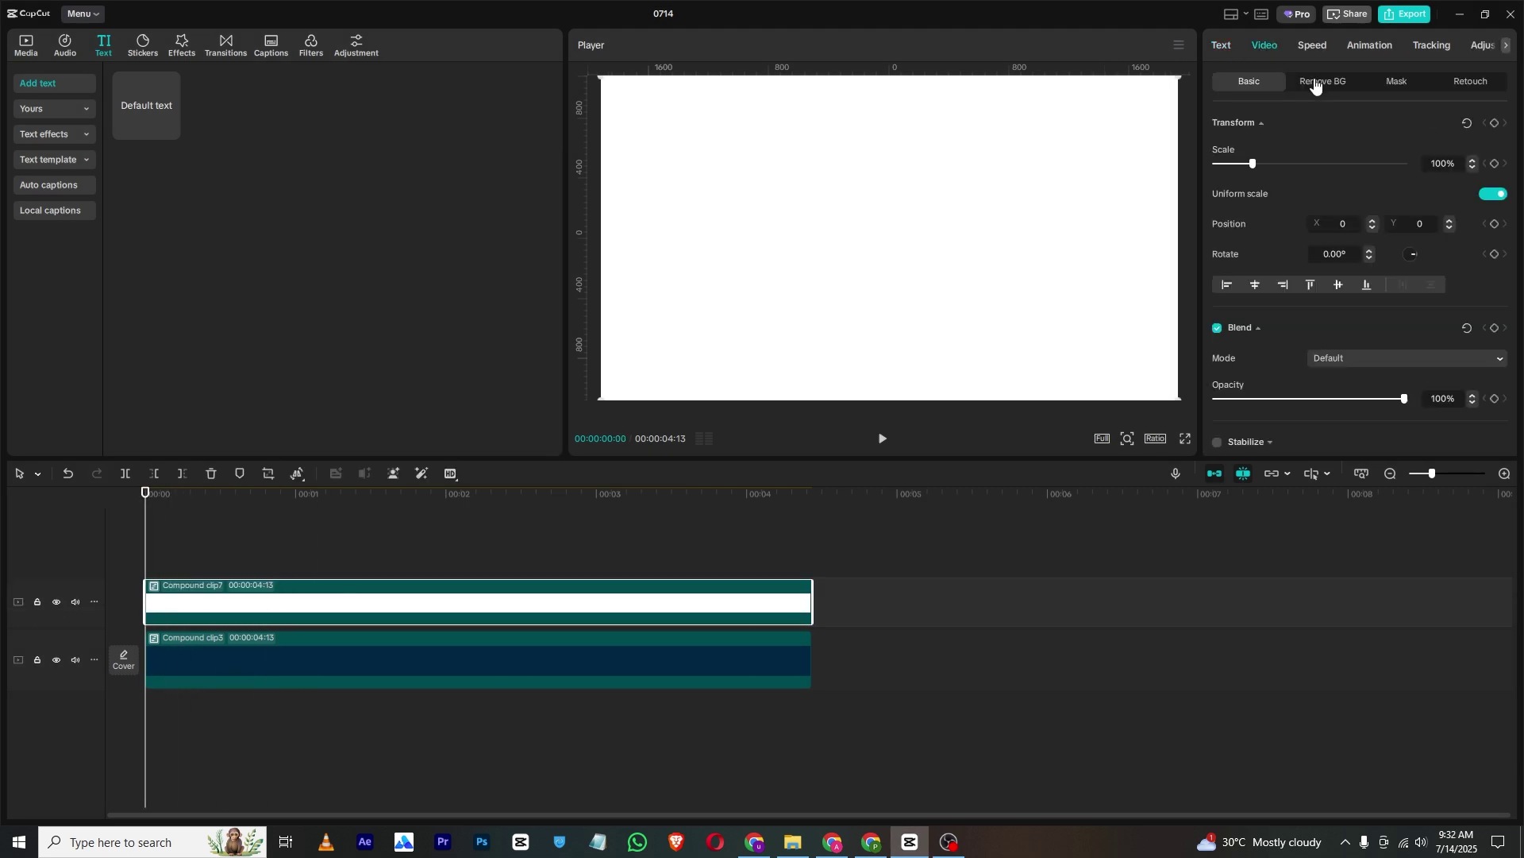
{"action": "left_click", "coordinate": [1398, 82]}
{"action": "left_click", "coordinate": [1257, 149]}
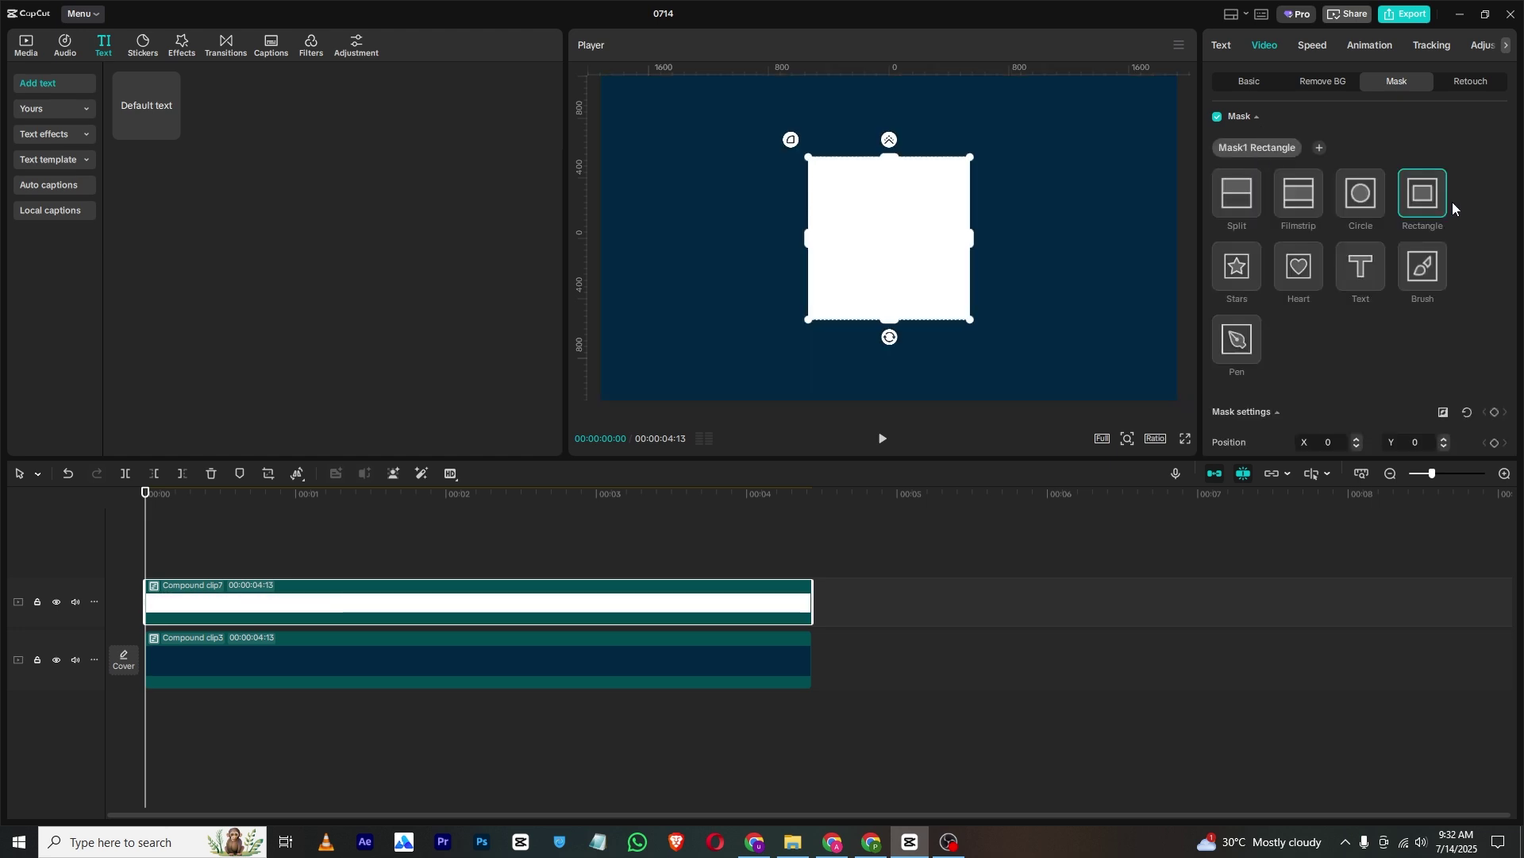
{"action": "left_click_drag", "start_coordinate": [839, 270], "coordinate": [708, 255]}
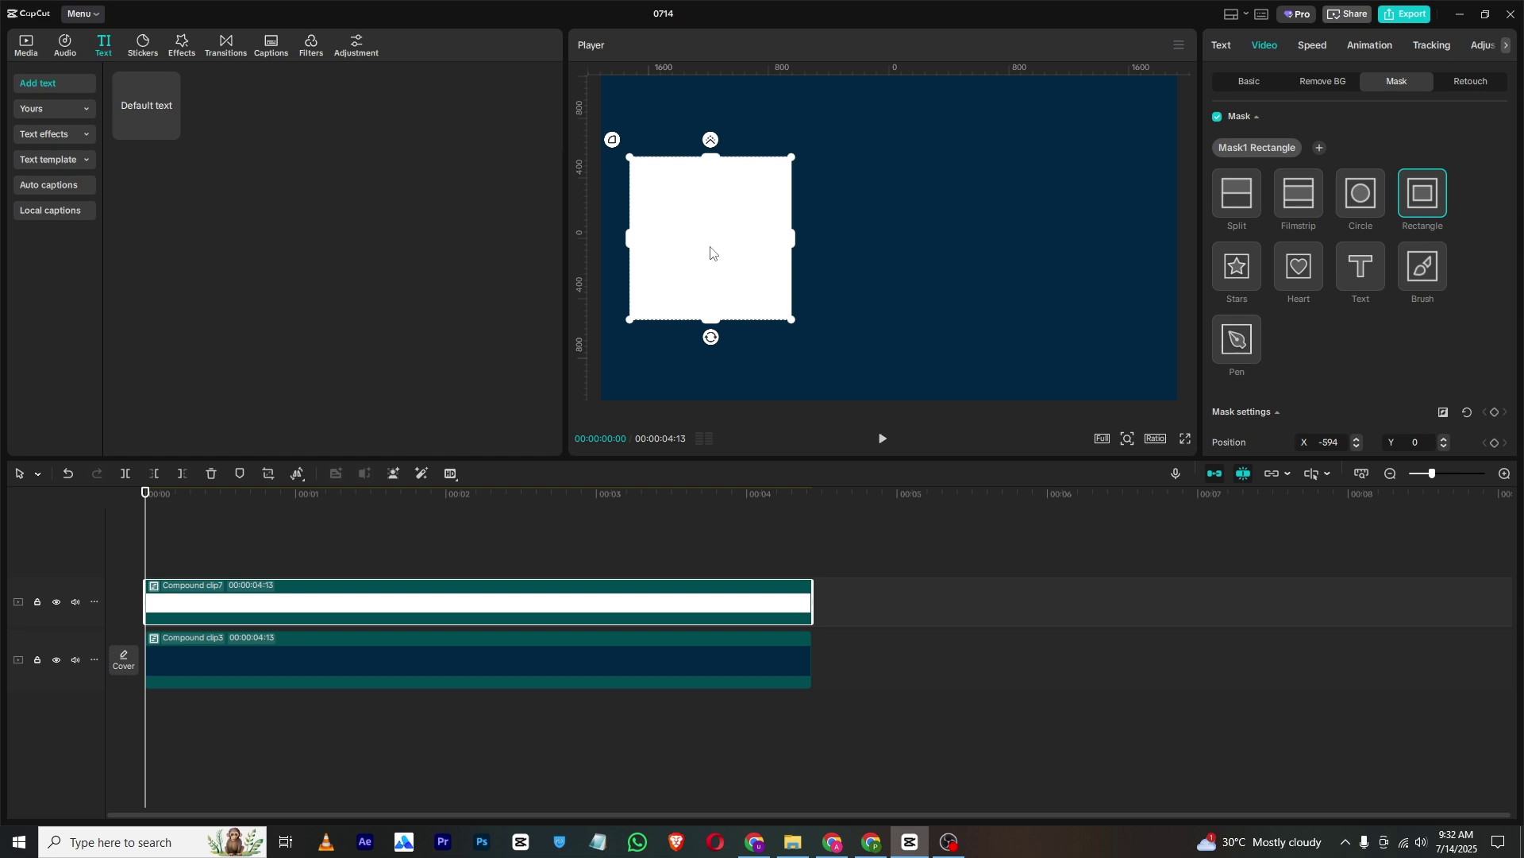
Step: Keyframe the mask settings at the clip's start, set Round corners to 100 at 00:00:00:15, and play the animation
{"action": "scroll", "coordinate": [1470, 151], "scroll_direction": "down", "scroll_amount": 3}
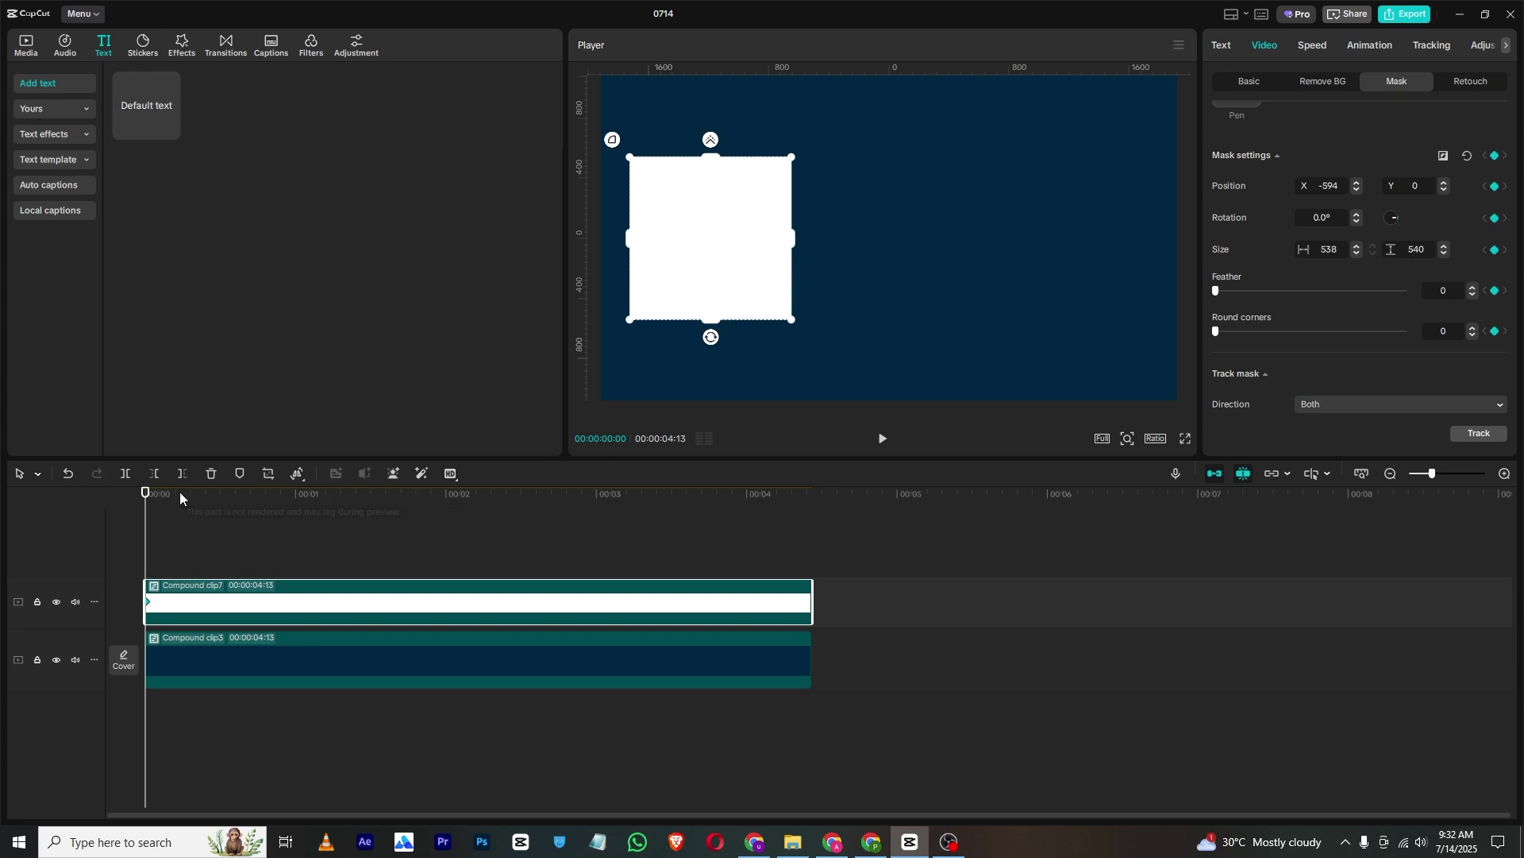
{"action": "left_click_drag", "start_coordinate": [178, 493], "coordinate": [222, 532]}
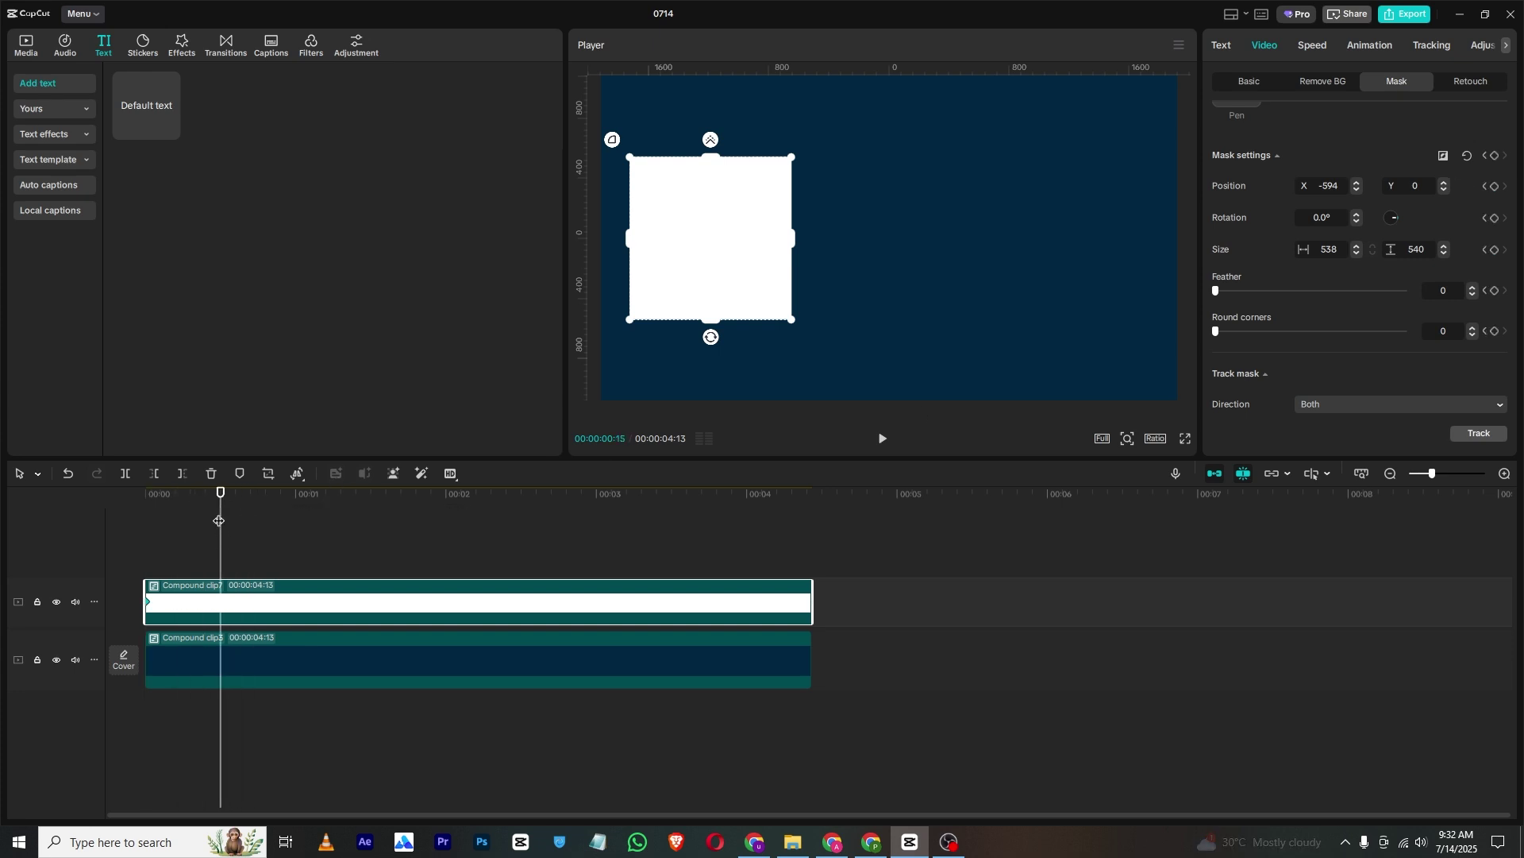
{"action": "left_click_drag", "start_coordinate": [1216, 331], "coordinate": [1444, 350]}
{"action": "left_click", "coordinate": [183, 533]}
{"action": "left_click_drag", "start_coordinate": [170, 497], "coordinate": [20, 497]}
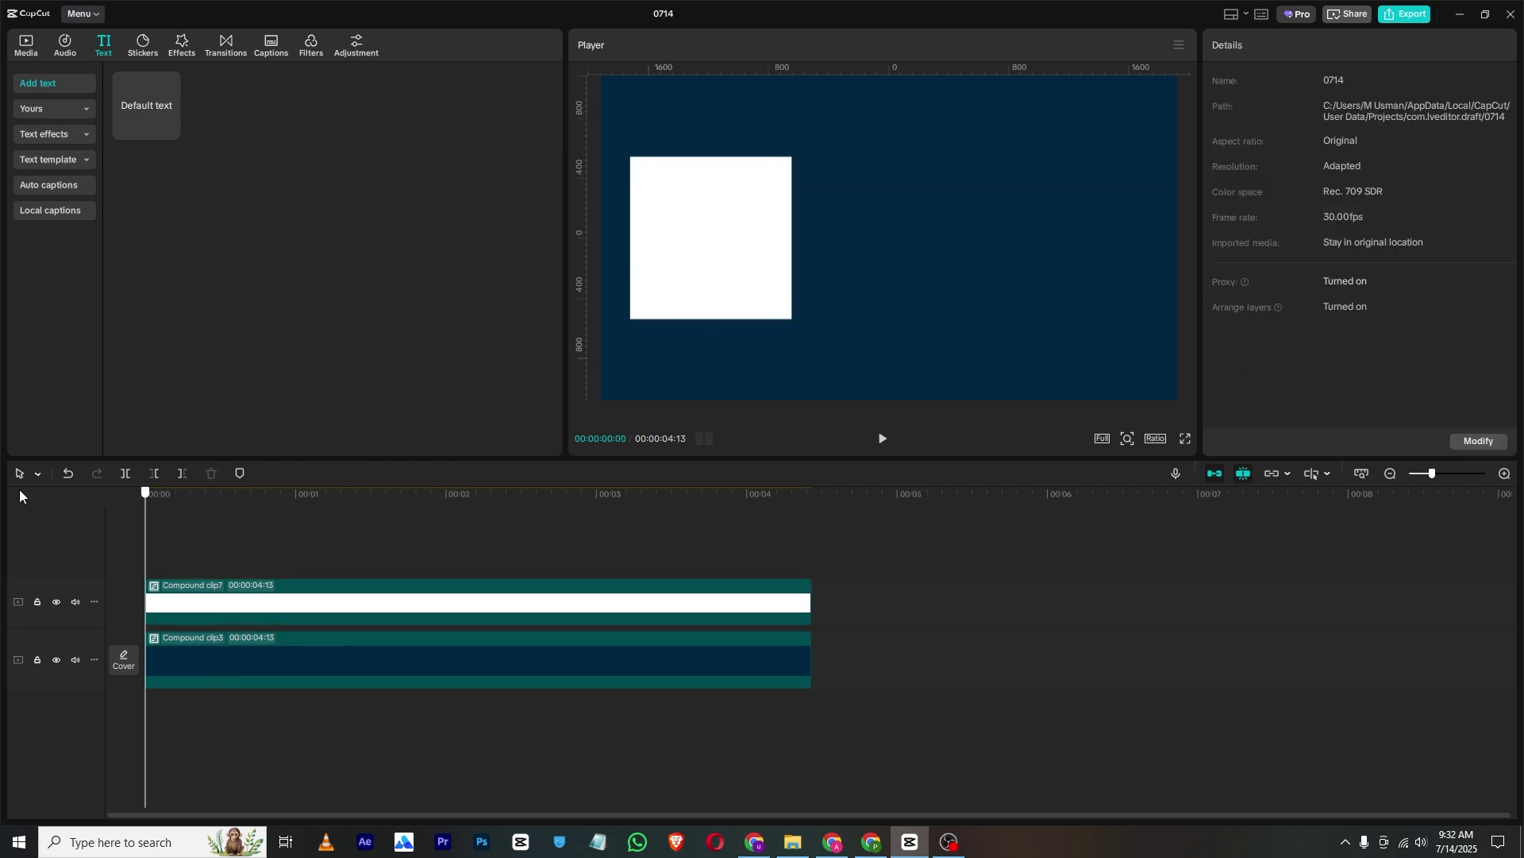
{"action": "left_click", "coordinate": [874, 442]}
{"action": "left_click", "coordinate": [881, 442]}
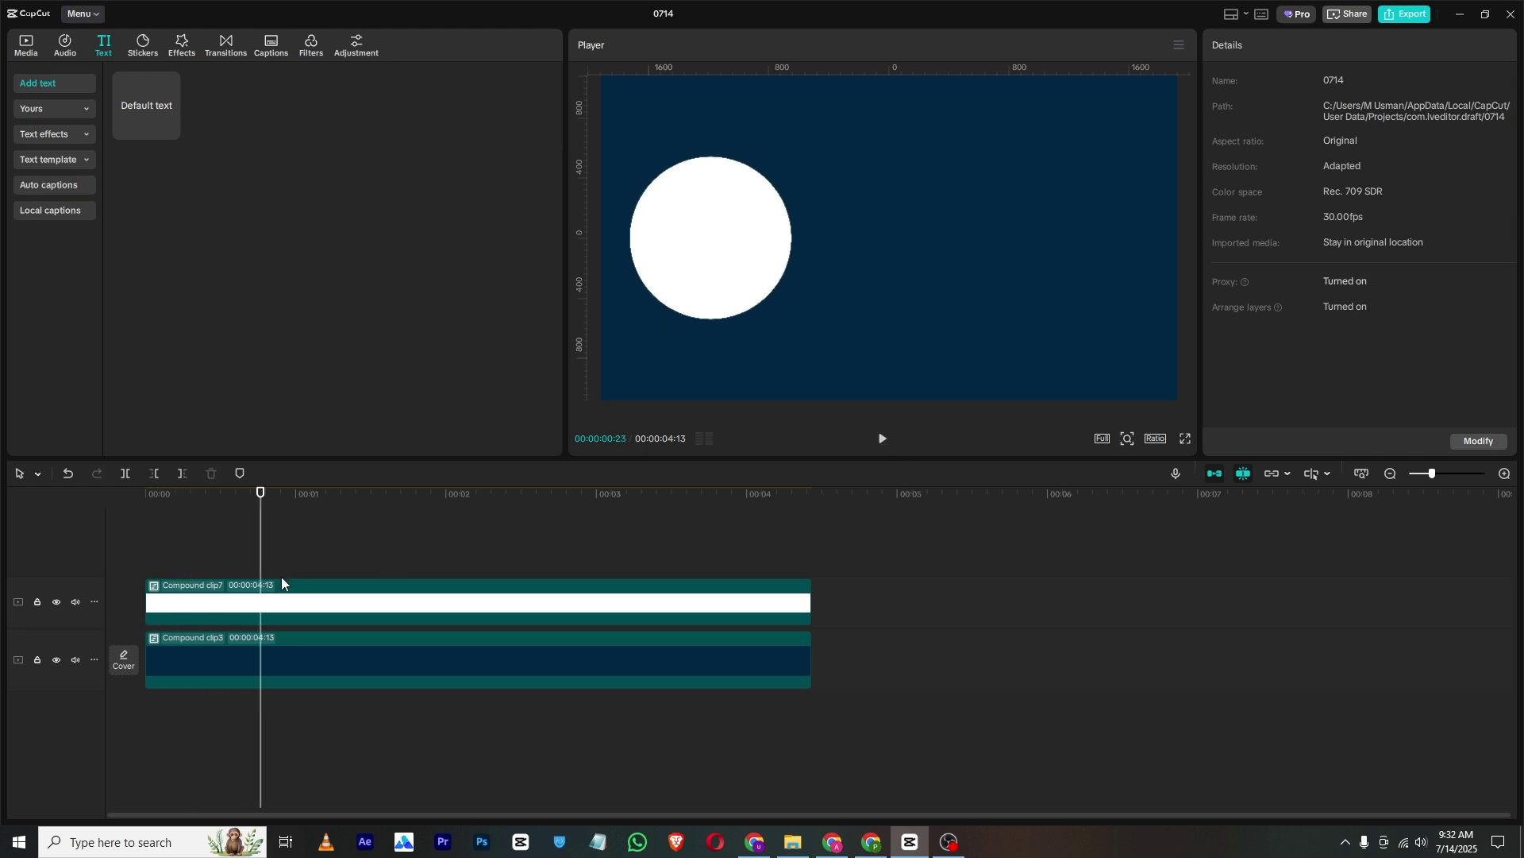
Step: Apply the Quad Ease preset curve to the mask animation and move its second keyframe to 00:00:00:22
{"action": "left_click", "coordinate": [232, 611]}
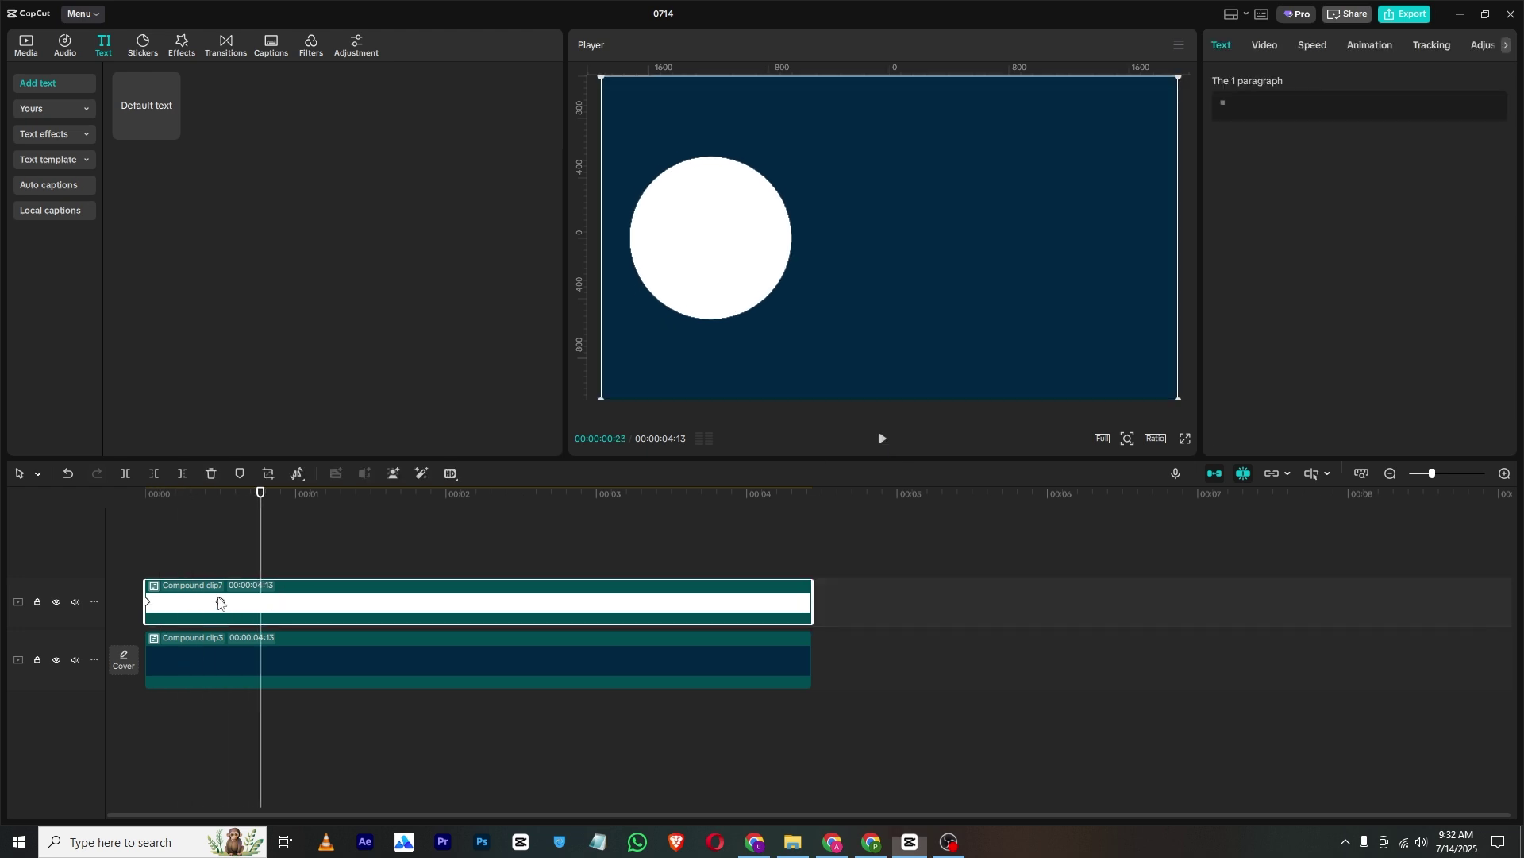
{"action": "right_click", "coordinate": [219, 604]}
{"action": "left_click", "coordinate": [269, 707]}
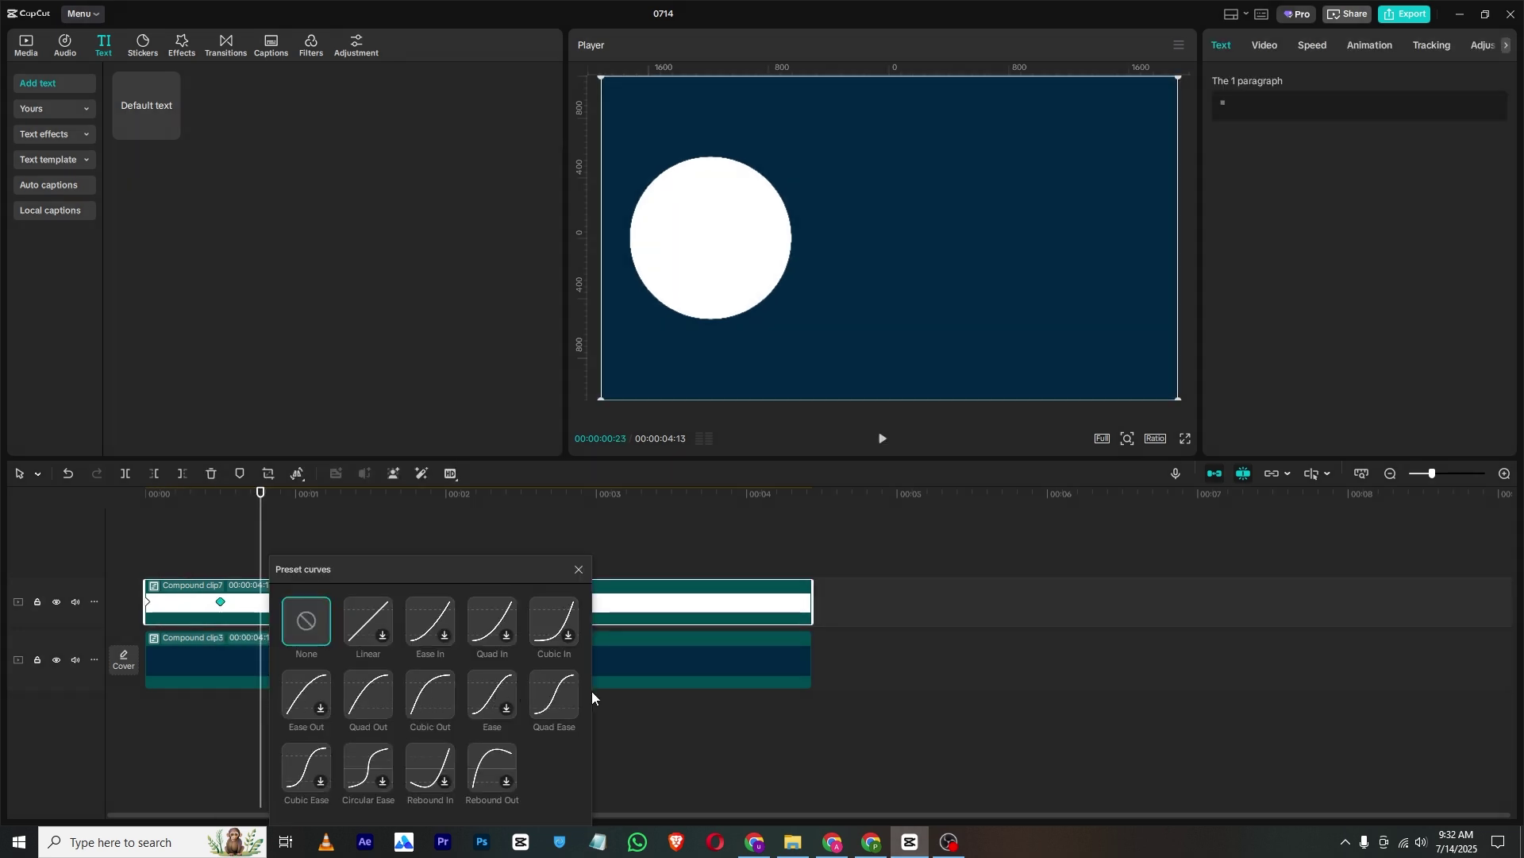
{"action": "left_click", "coordinate": [558, 696]}
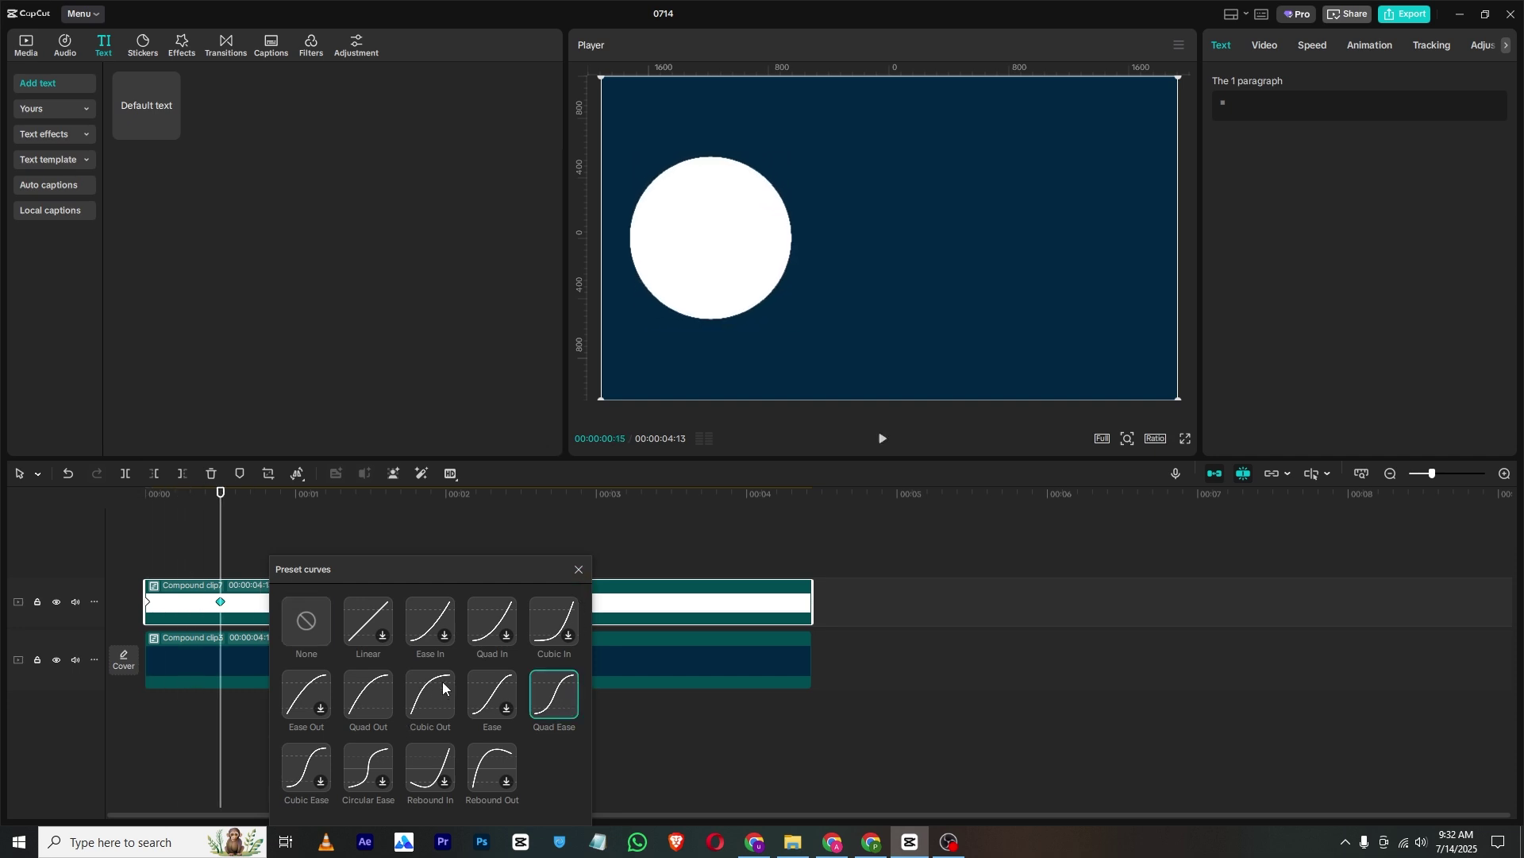
{"action": "left_click", "coordinate": [579, 570]}
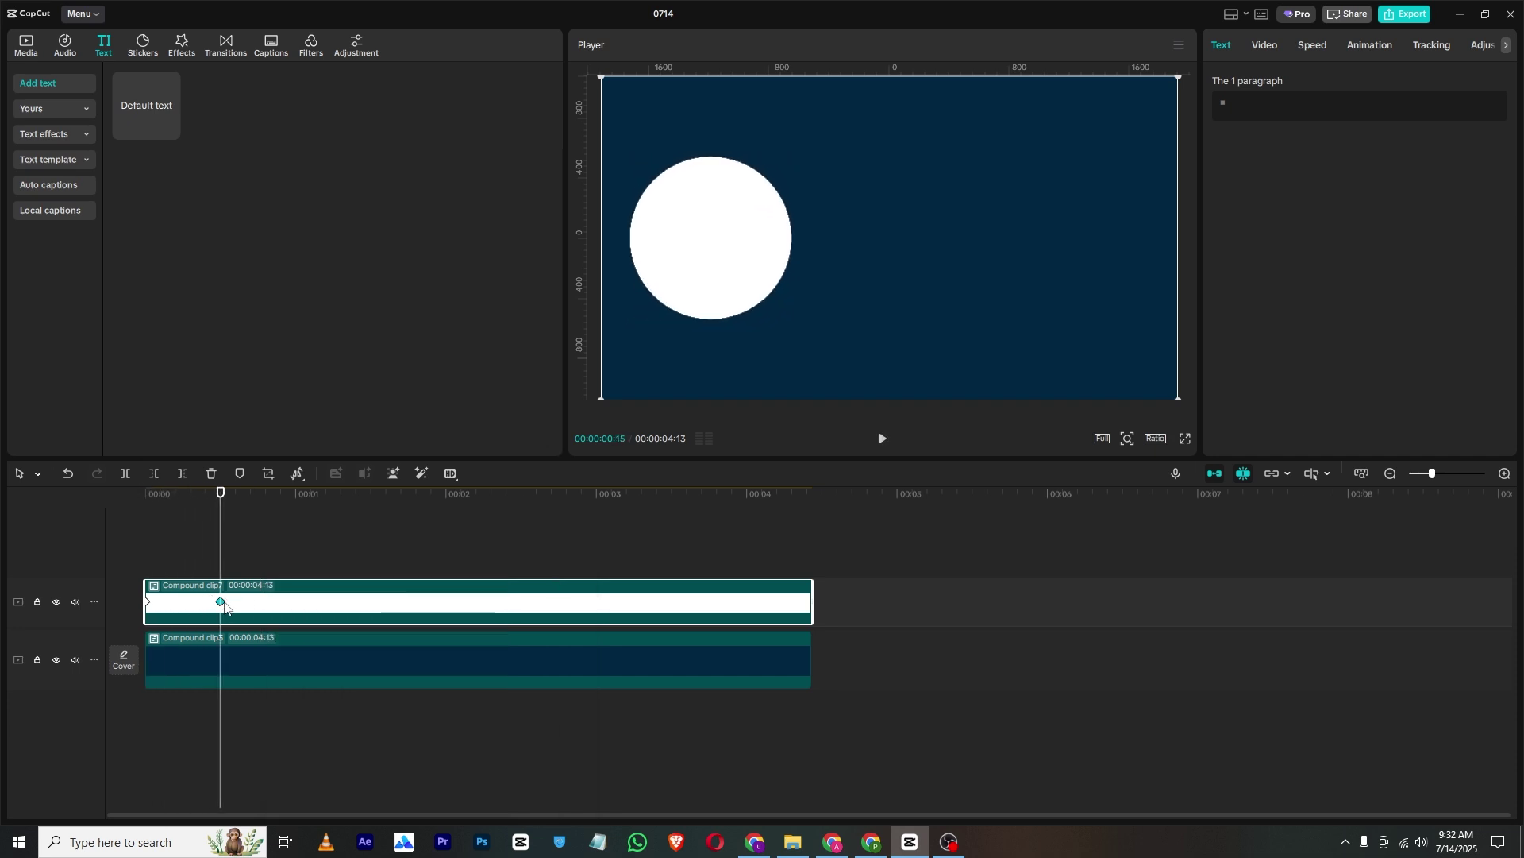
{"action": "left_click_drag", "start_coordinate": [224, 602], "coordinate": [259, 604]}
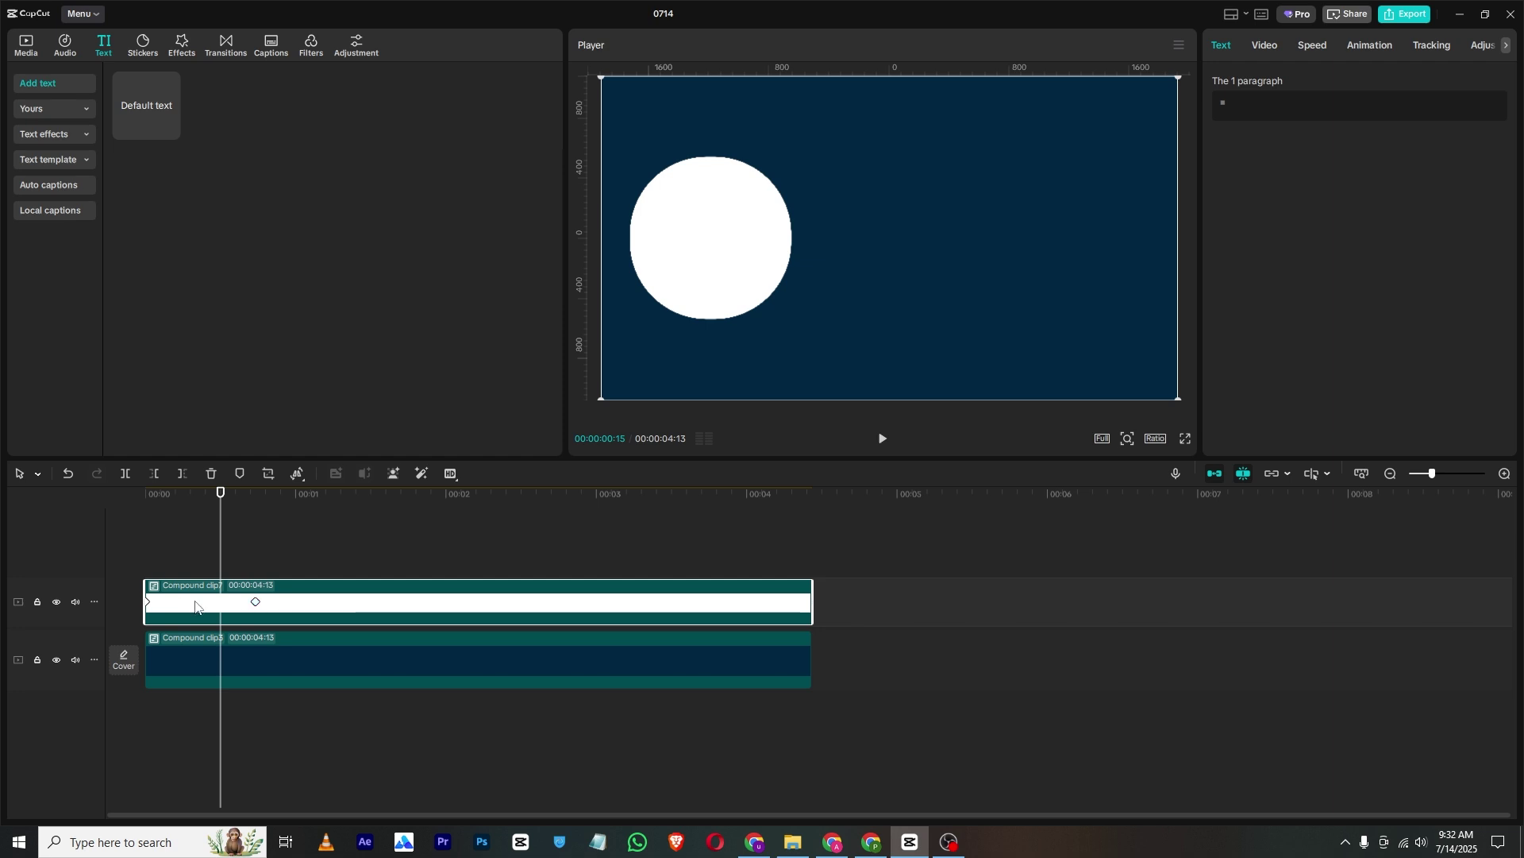
Step: Paste a copy of the masked clip on a track above and align it with the timeline's start
{"action": "right_click", "coordinate": [203, 513]}
{"action": "left_click", "coordinate": [266, 217]}
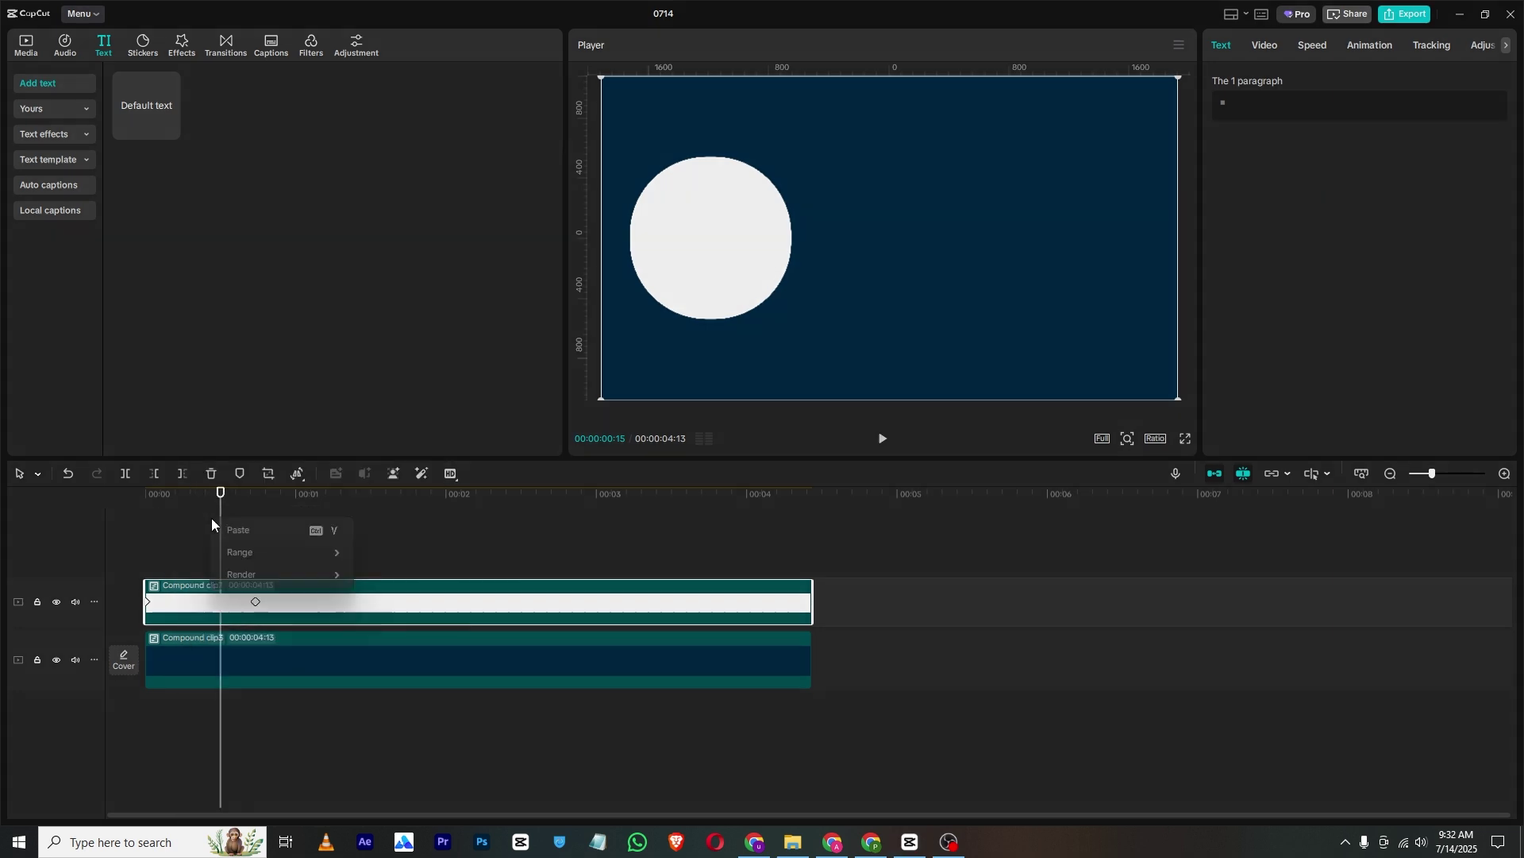
{"action": "right_click", "coordinate": [209, 517]}
{"action": "left_click", "coordinate": [241, 535]}
{"action": "left_click_drag", "start_coordinate": [238, 566], "coordinate": [166, 566]}
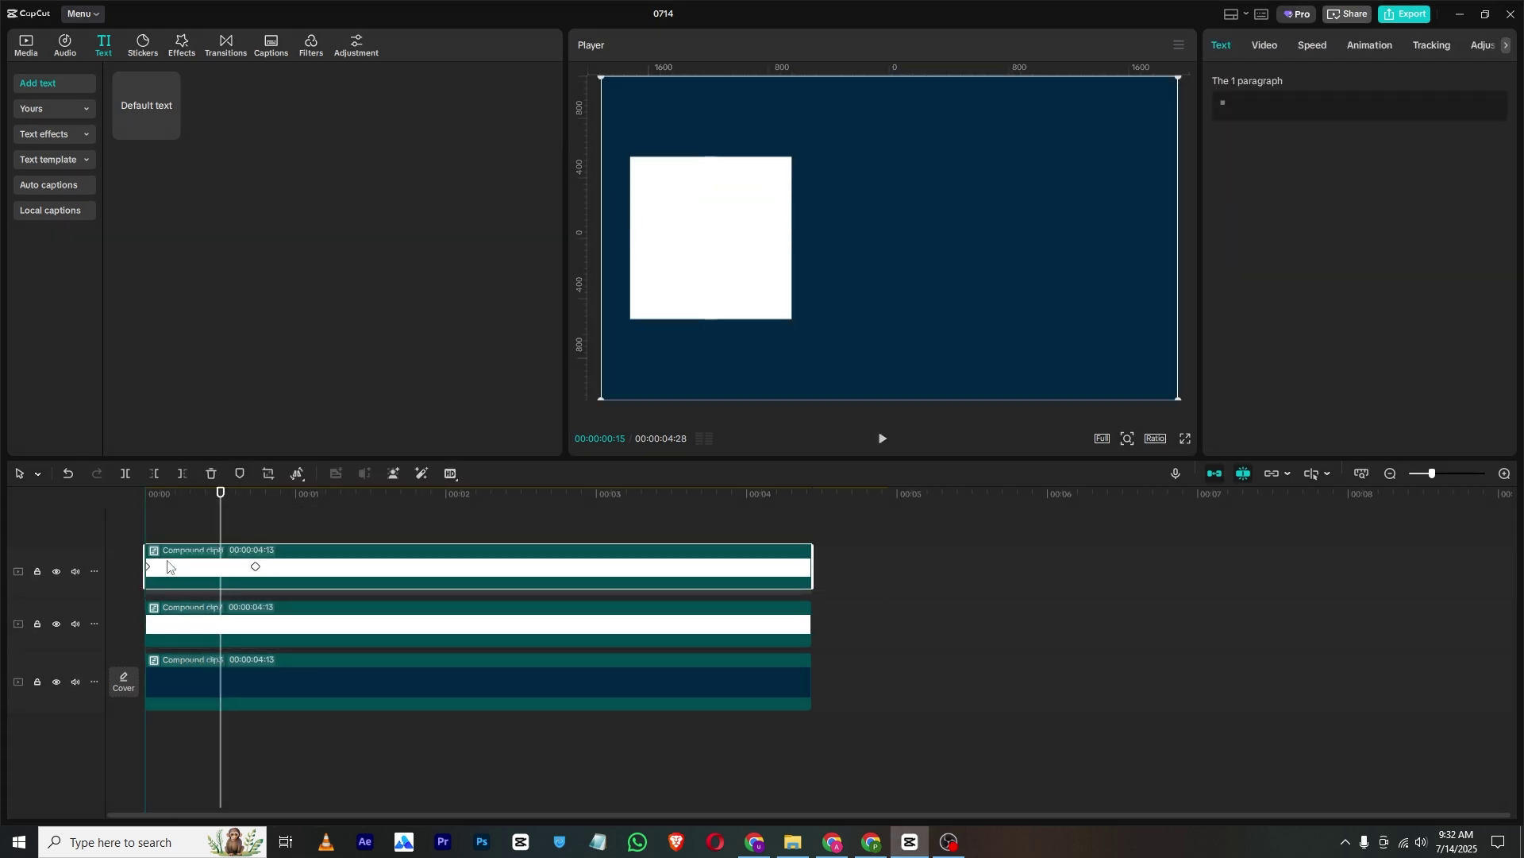
Step: Move the copied shape horizontally to about X 2031, beside the original, and scrub through both shapes' animation
{"action": "left_click", "coordinate": [255, 571]}
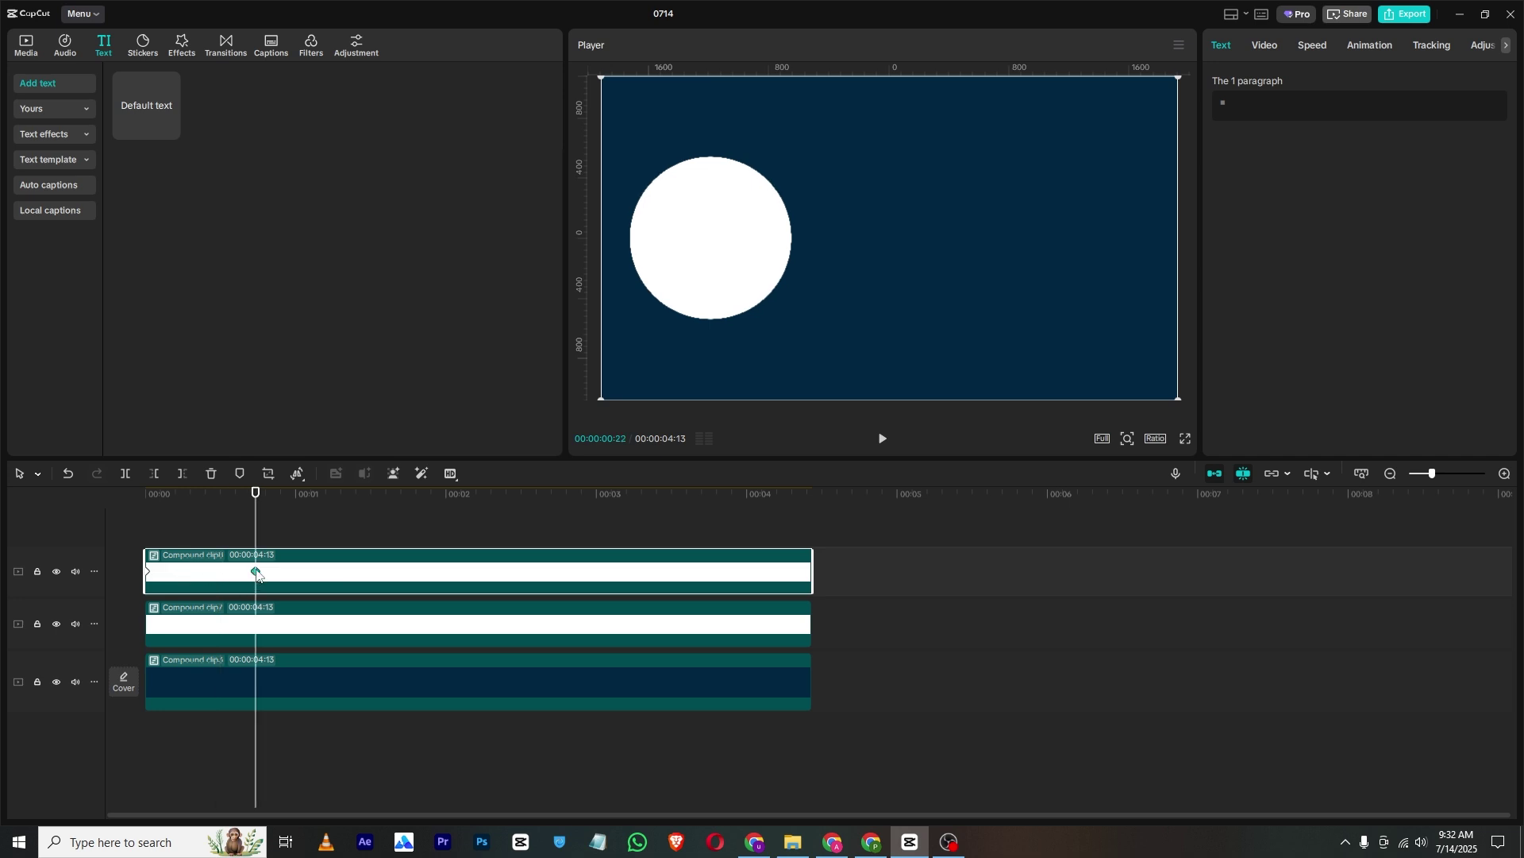
{"action": "left_click_drag", "start_coordinate": [647, 261], "coordinate": [953, 261]}
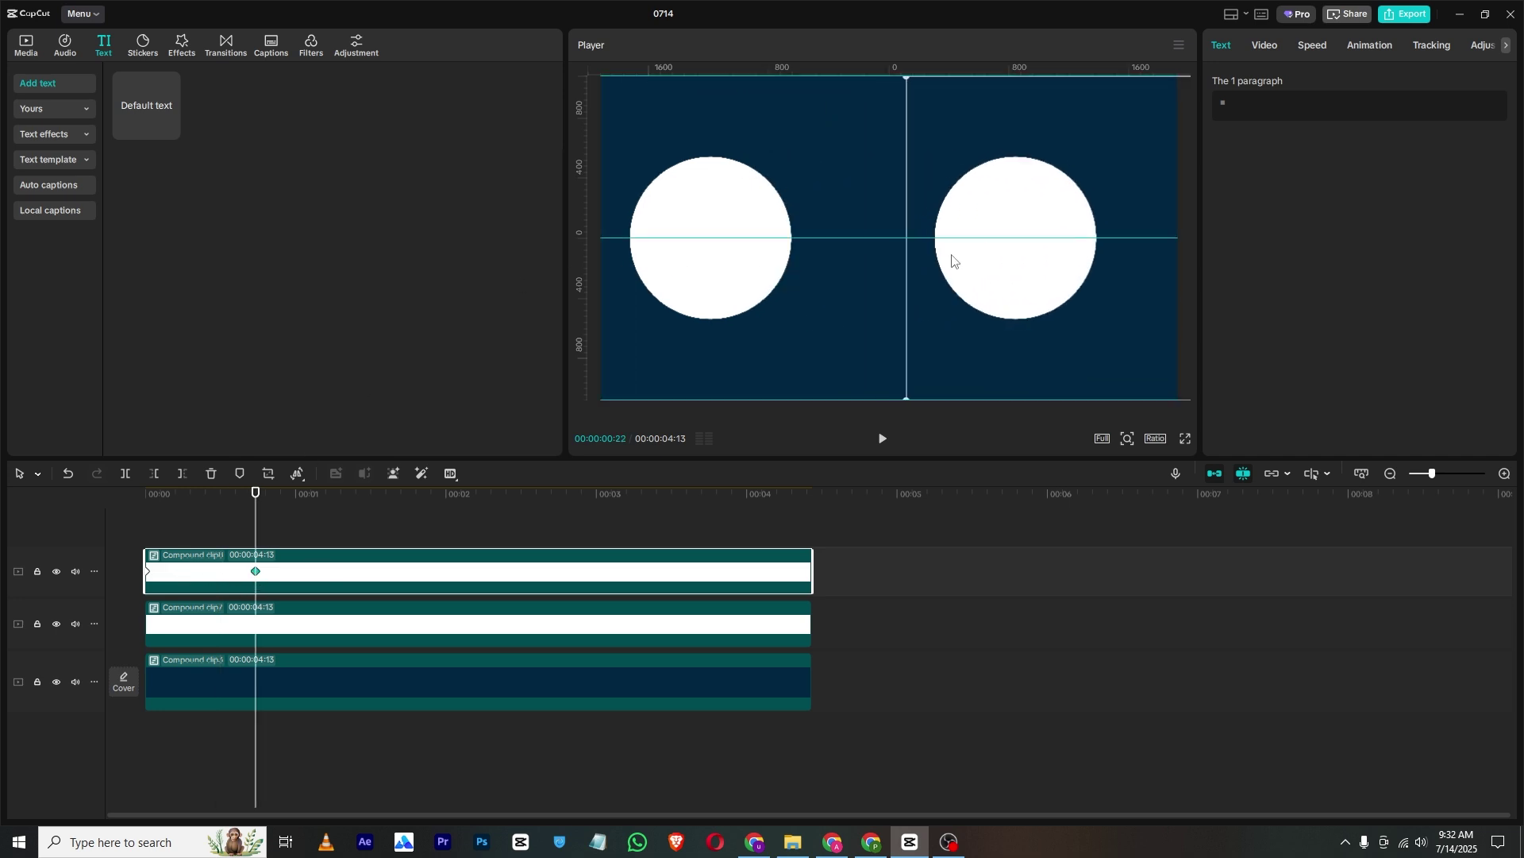
{"action": "left_click", "coordinate": [136, 492]}
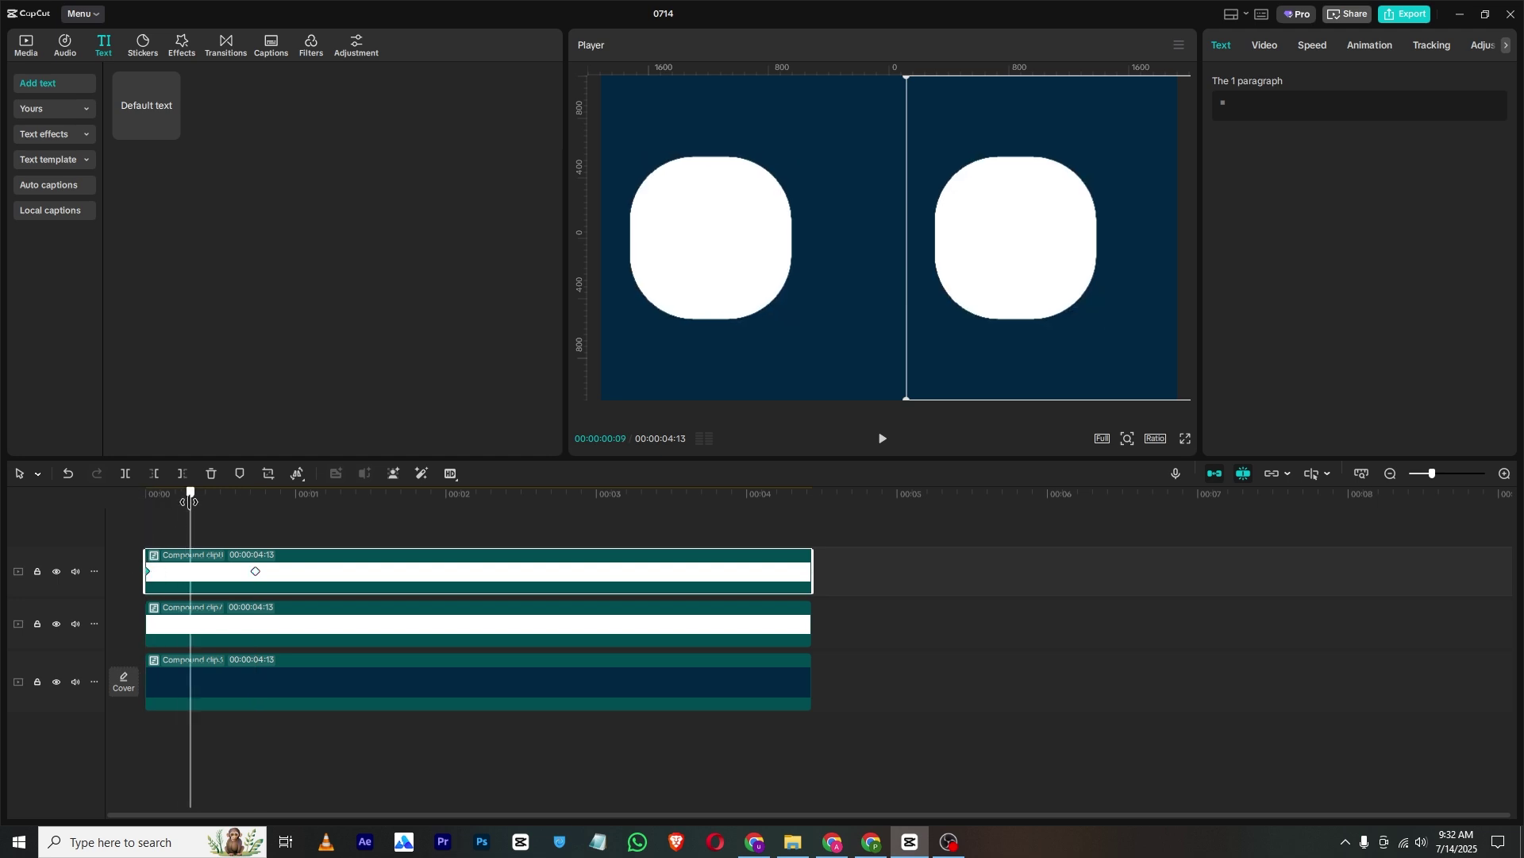
{"action": "left_click", "coordinate": [254, 516]}
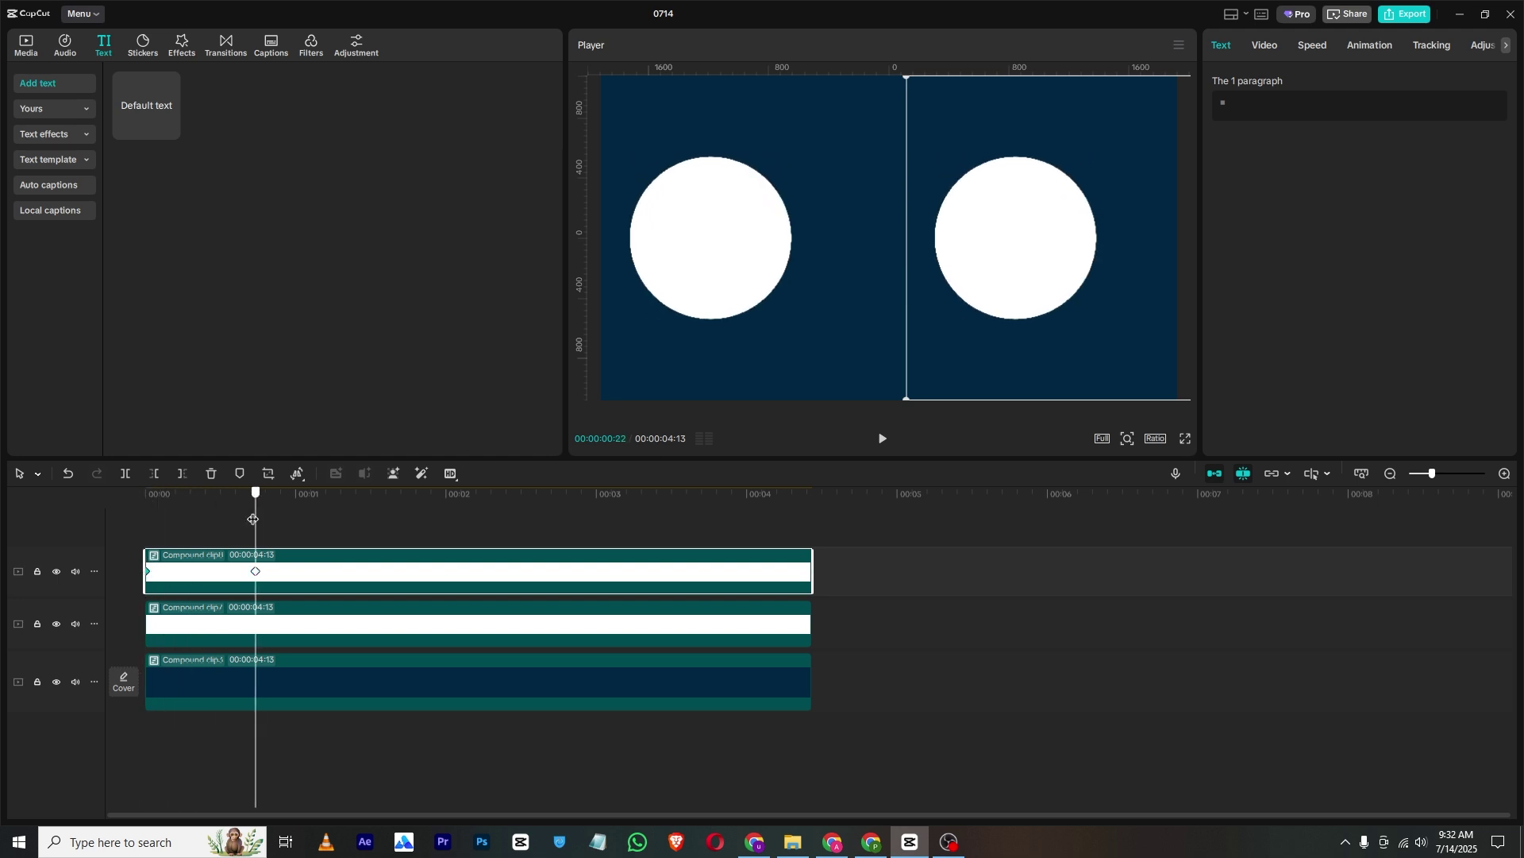
Step: Set the copied clip's mask Round corners to 0 at the 00:00:00:22 keyframe
{"action": "left_click", "coordinate": [1253, 53]}
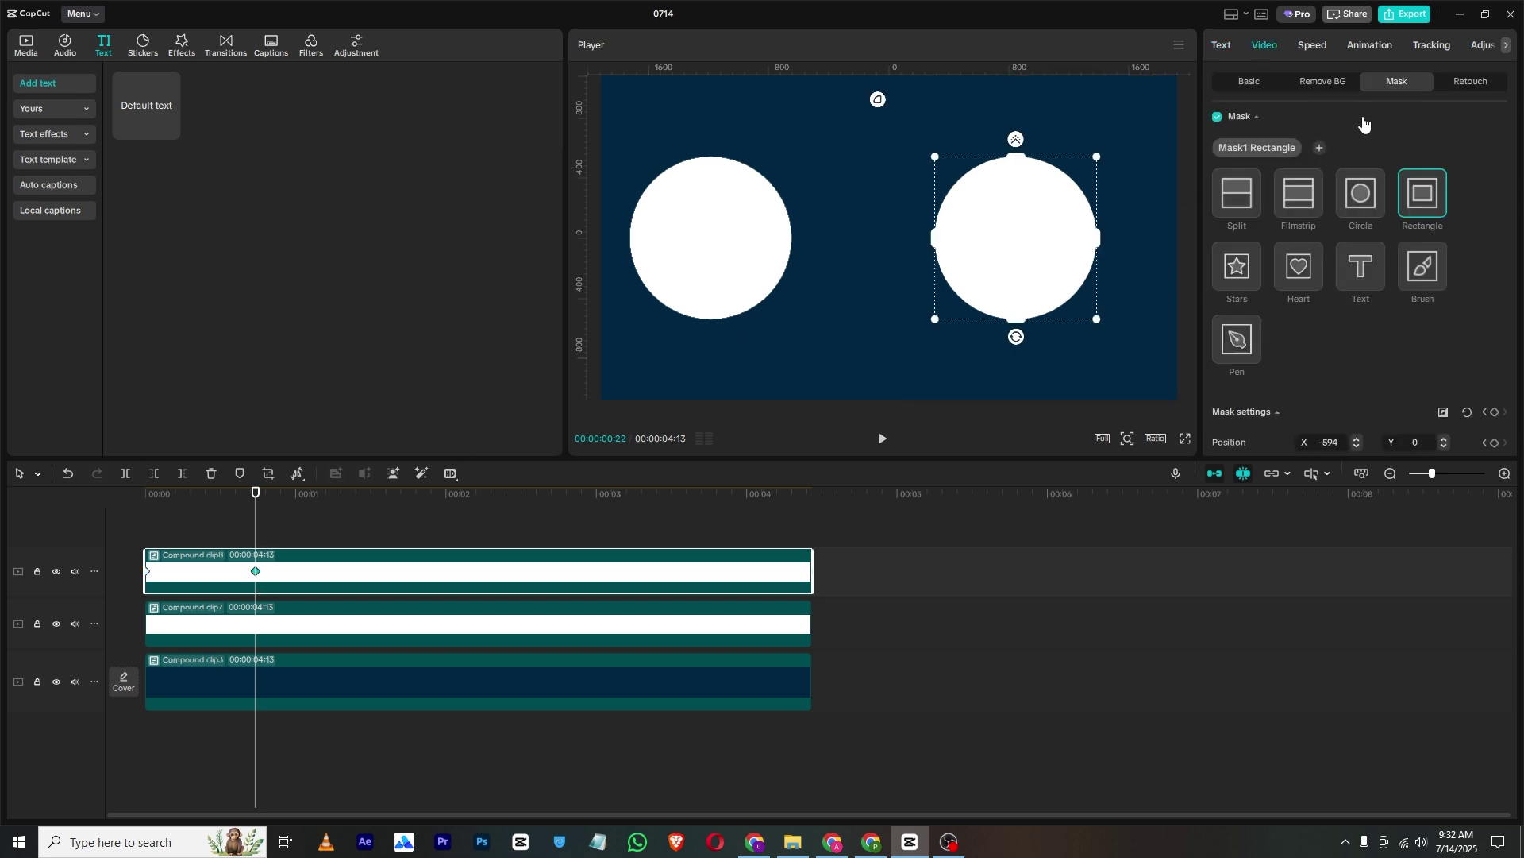
{"action": "scroll", "coordinate": [1307, 384], "scroll_direction": "down", "scroll_amount": 3}
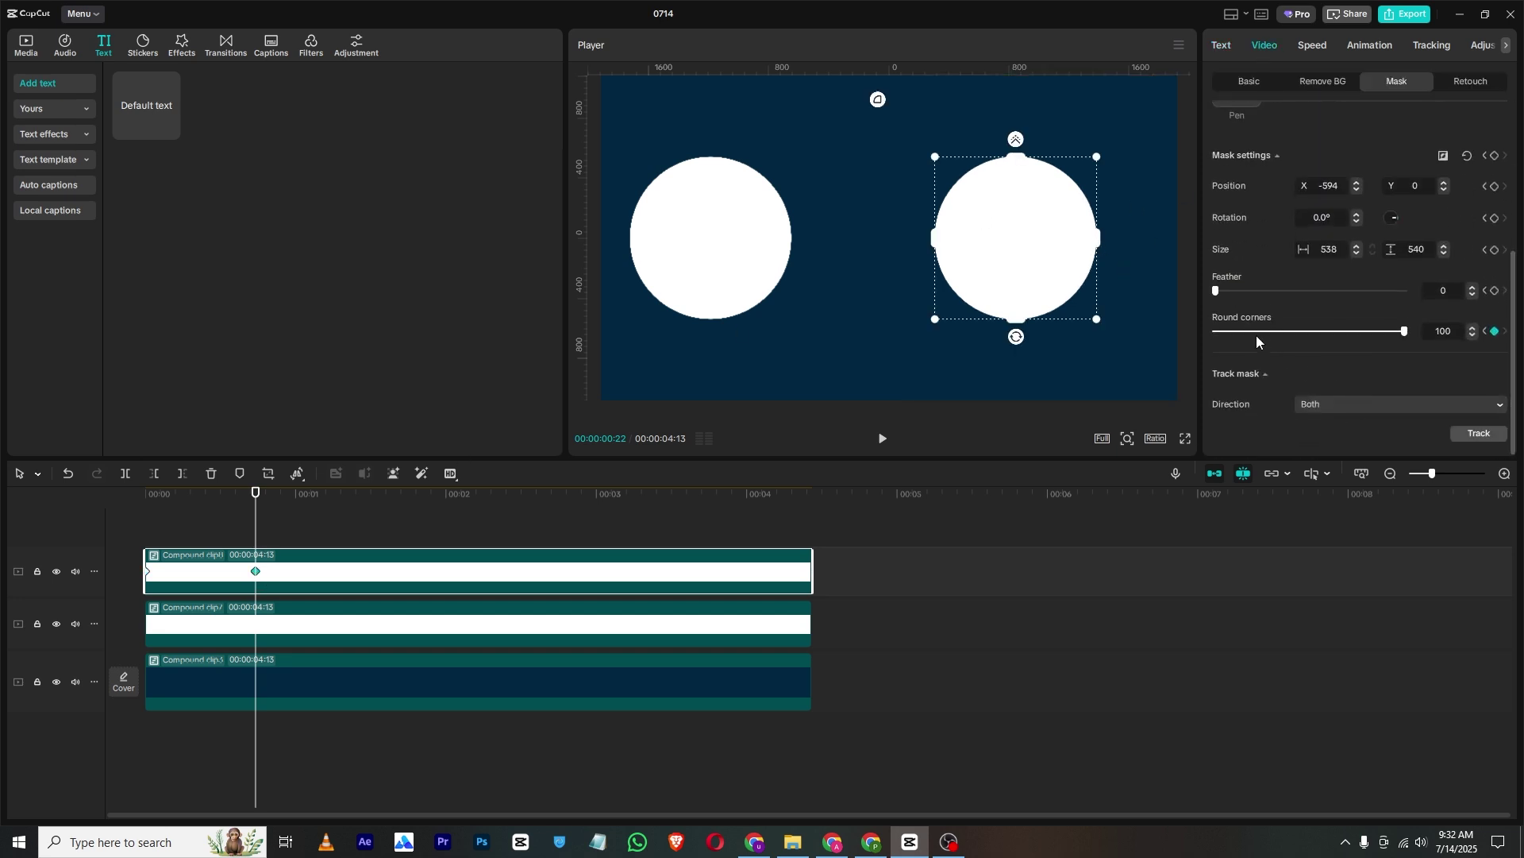
{"action": "left_click", "coordinate": [1225, 332]}
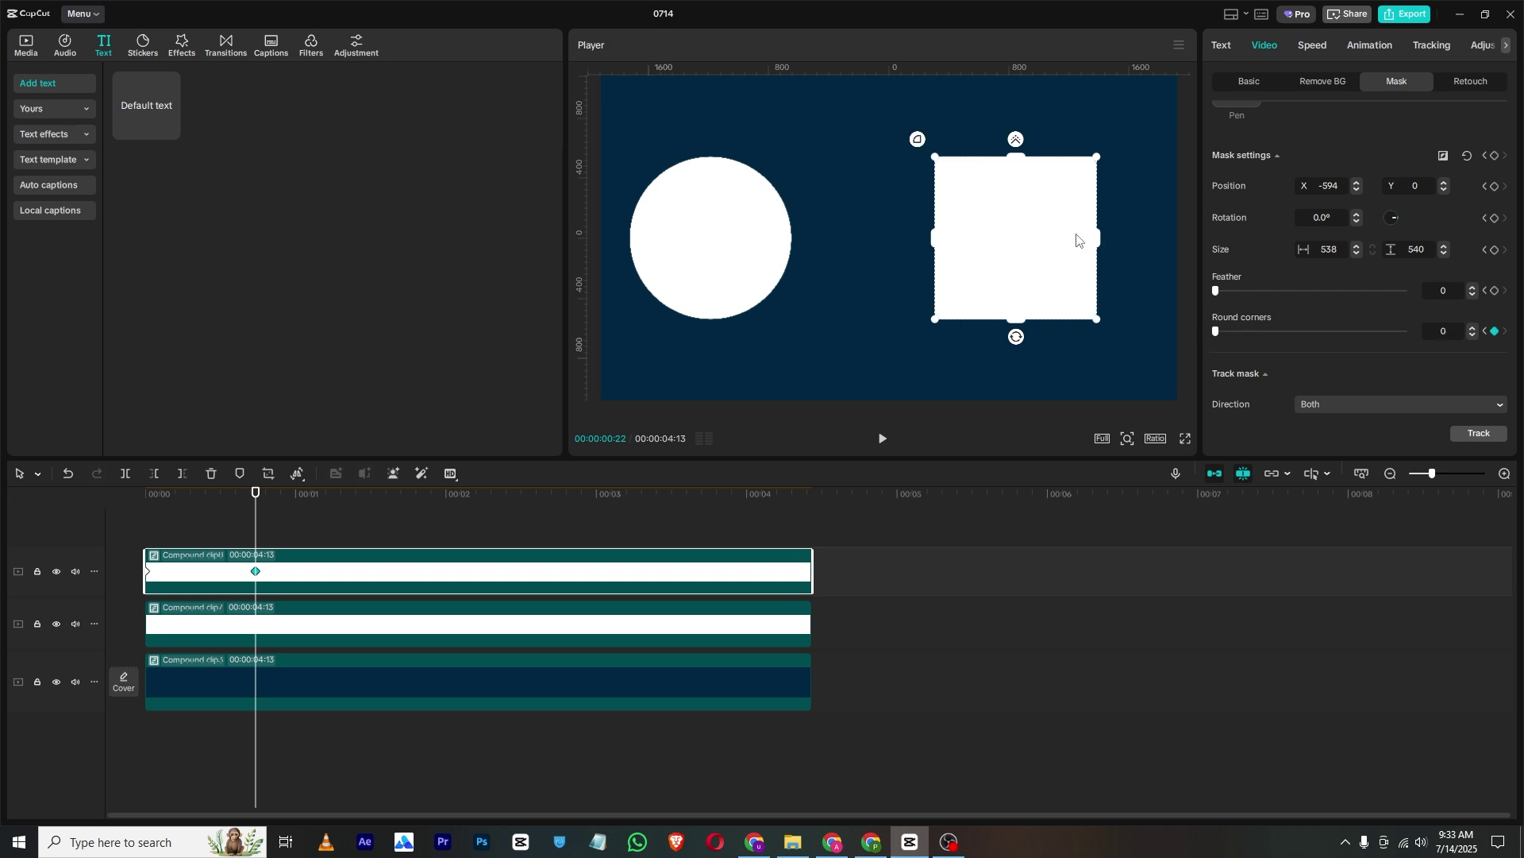
Step: Resize the copied clip's mask to about 955 by 767, shift it to about X -504, and open the clip's transform settings
{"action": "left_click_drag", "start_coordinate": [1098, 238], "coordinate": [1160, 239]}
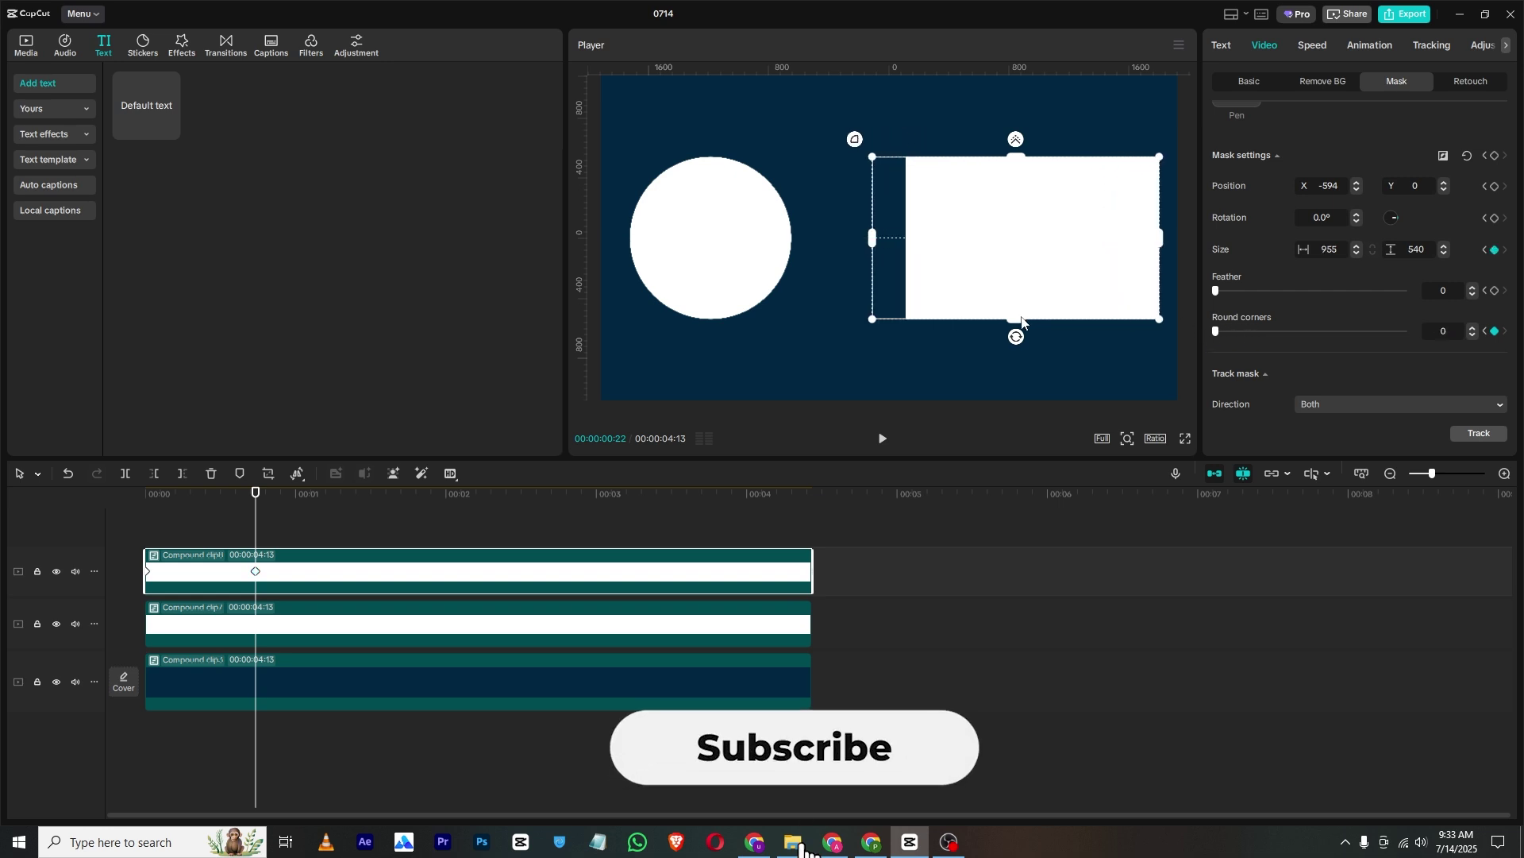
{"action": "mouse_move", "coordinate": [994, 251]}
{"action": "left_mouse_down"}
{"action": "mouse_move", "coordinate": [1031, 252]}
{"action": "mouse_move", "coordinate": [1013, 243]}
{"action": "left_mouse_up"}
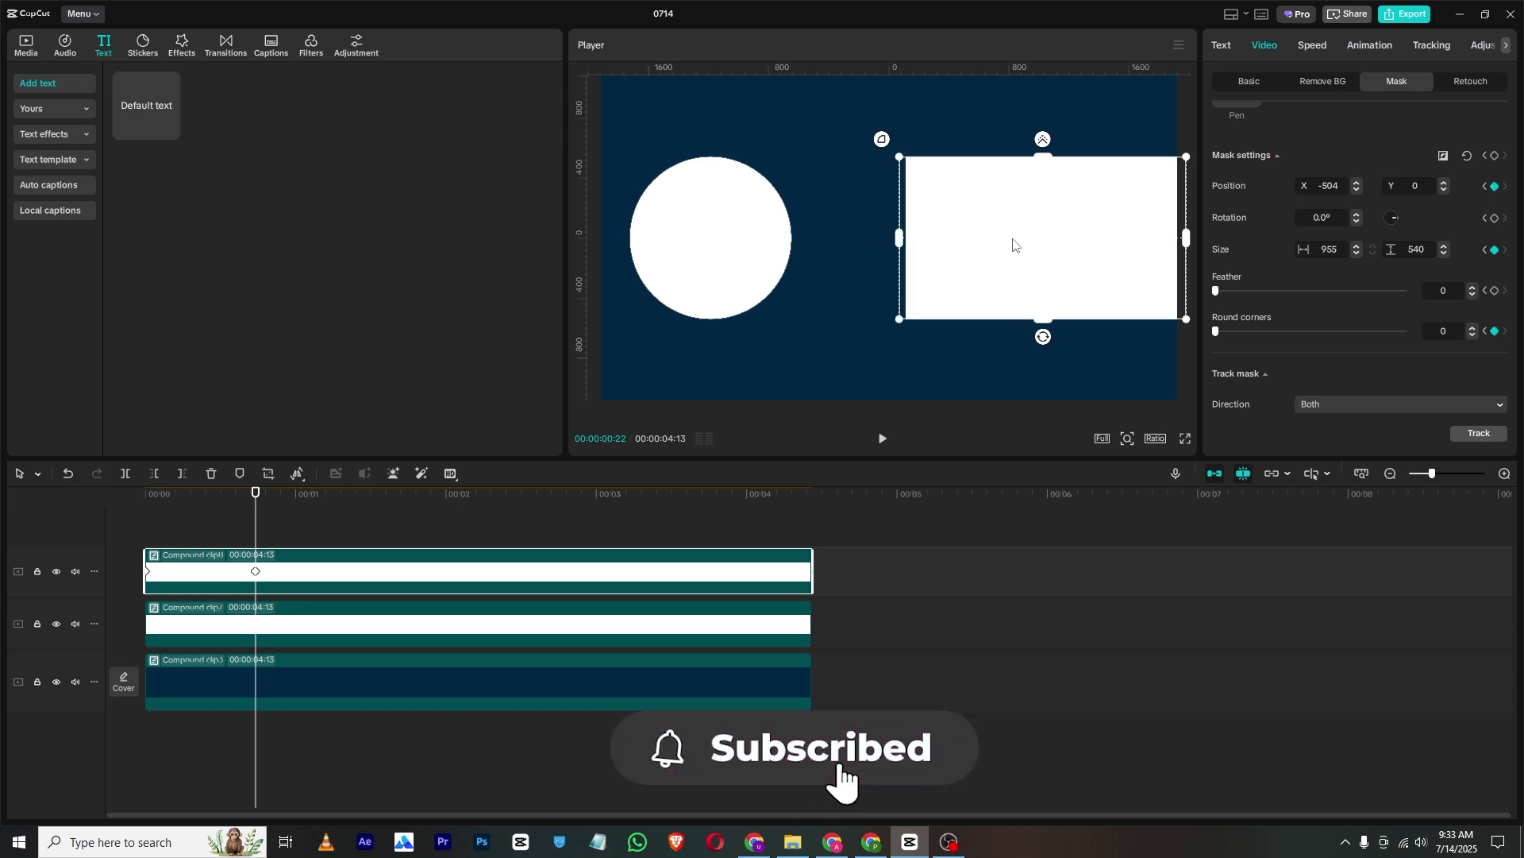
{"action": "left_click_drag", "start_coordinate": [1050, 317], "coordinate": [1050, 363]}
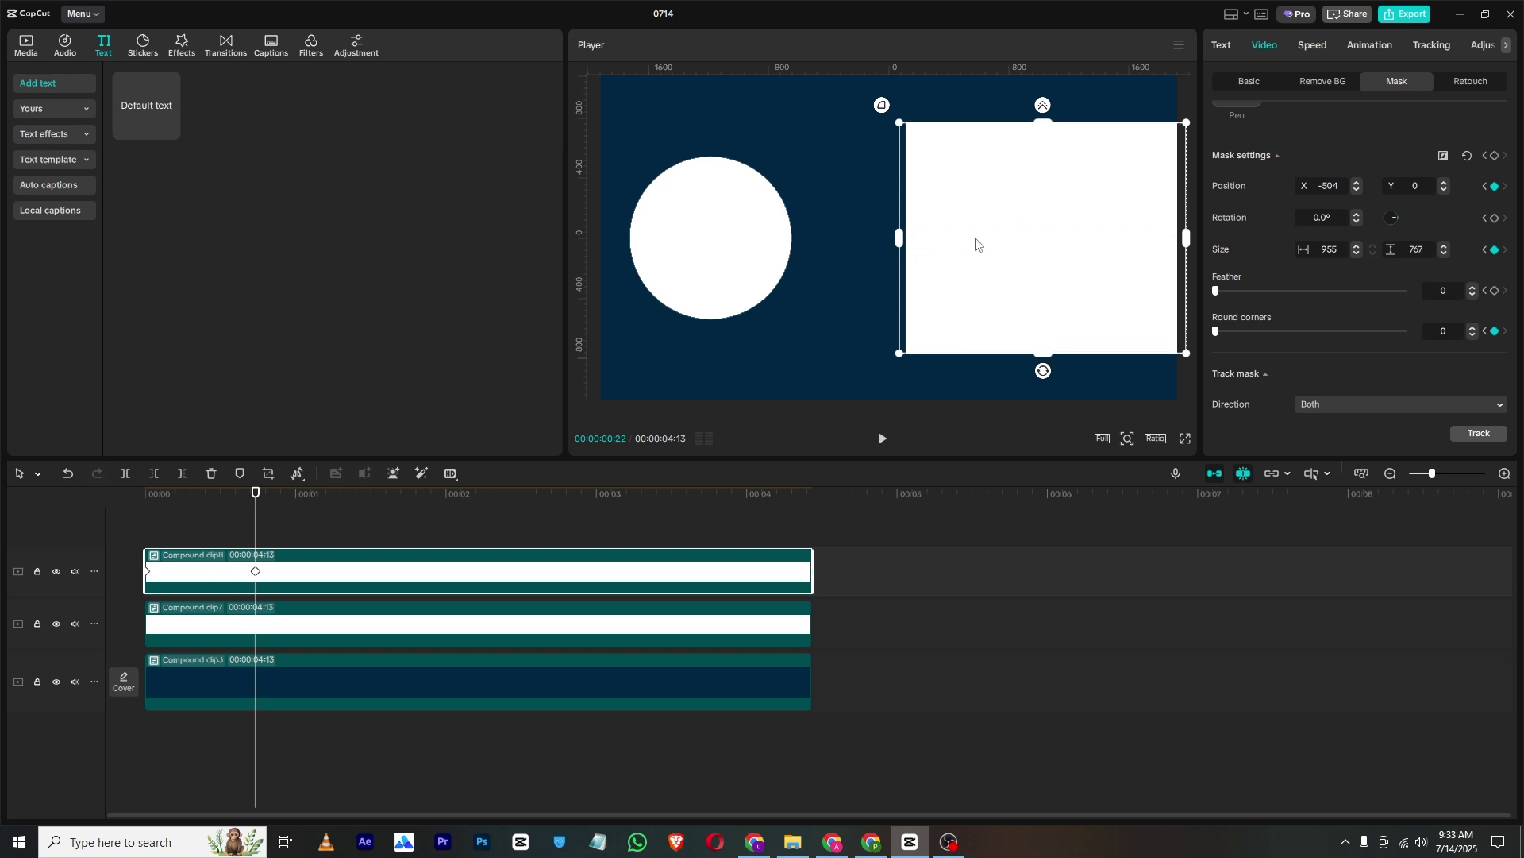
{"action": "left_click_drag", "start_coordinate": [1044, 248], "coordinate": [1053, 255]}
{"action": "left_click", "coordinate": [1226, 84]}
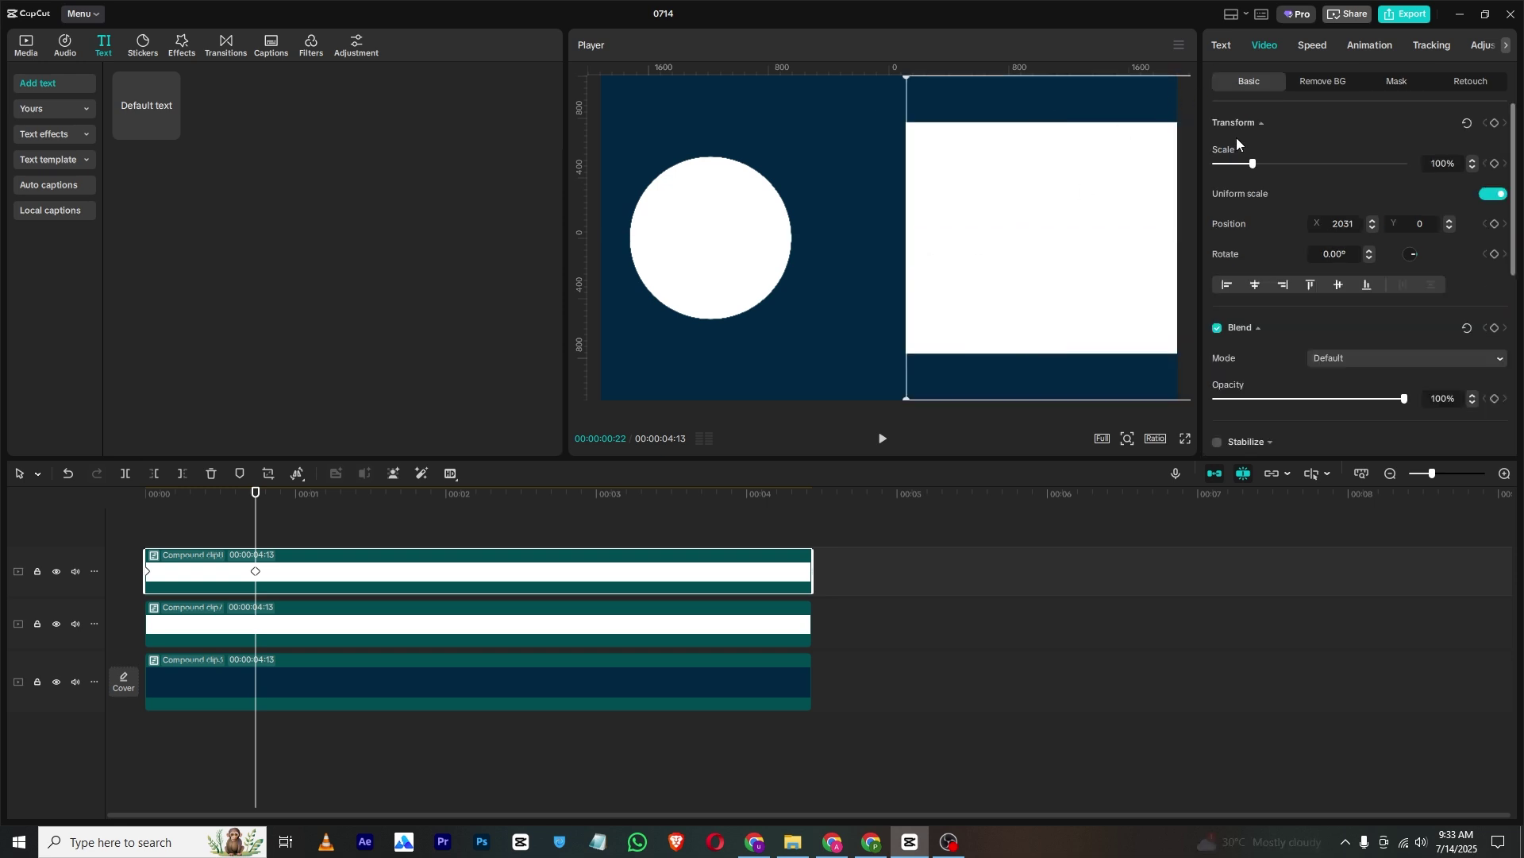
Step: Scale the copied clip to 76%, widen its mask and reposition the clip to about X 1677, Y -58
{"action": "left_click_drag", "start_coordinate": [1251, 163], "coordinate": [1244, 163]}
{"action": "left_click_drag", "start_coordinate": [1014, 248], "coordinate": [968, 254]}
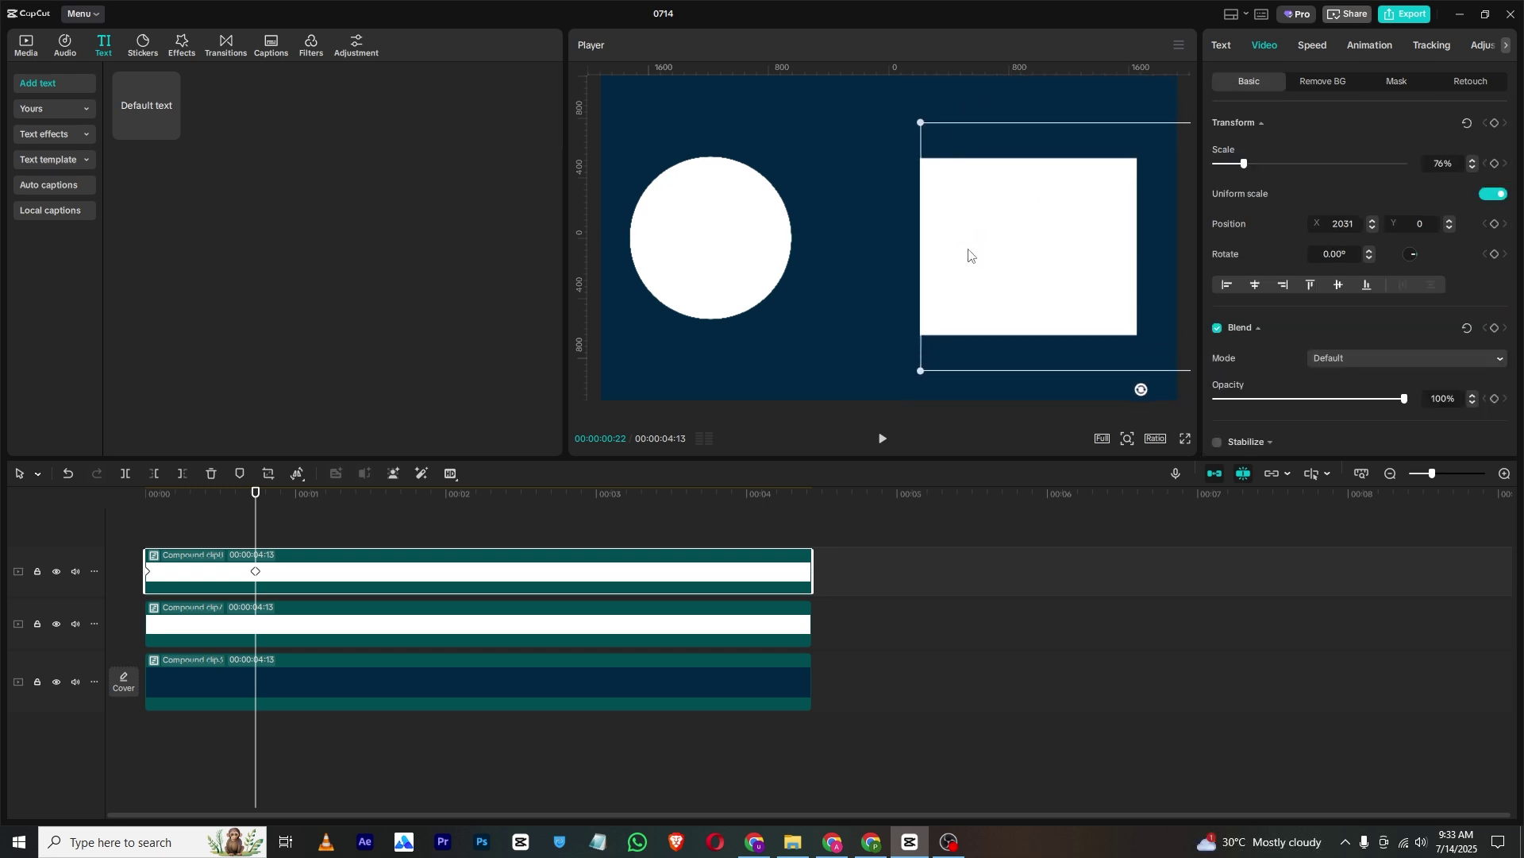
{"action": "left_click", "coordinate": [1391, 82]}
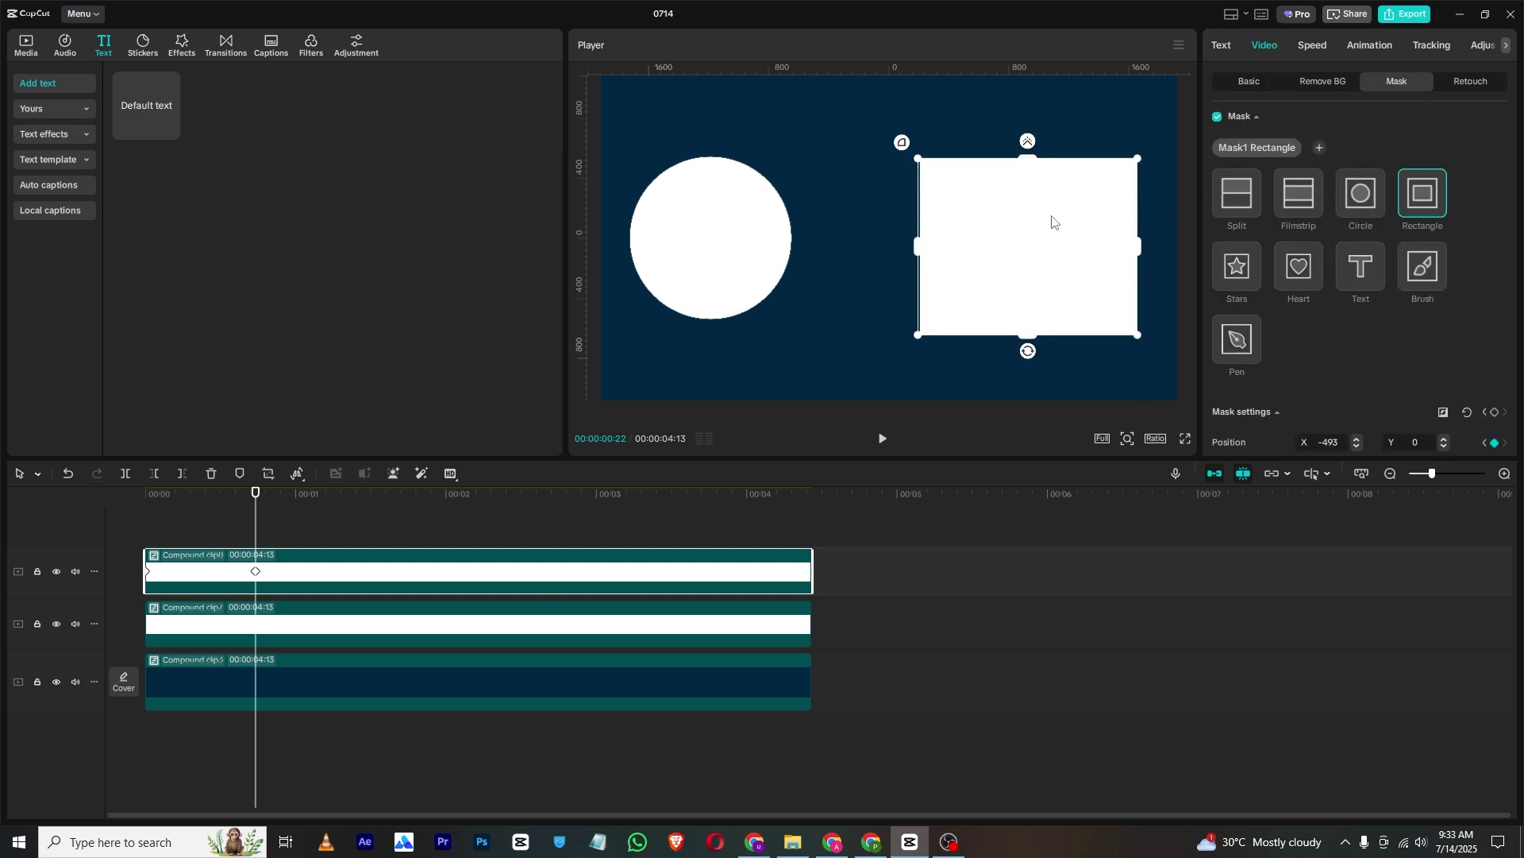
{"action": "left_click_drag", "start_coordinate": [1140, 246], "coordinate": [1174, 247]}
{"action": "mouse_move", "coordinate": [1048, 262]}
{"action": "left_mouse_down"}
{"action": "mouse_move", "coordinate": [1068, 262]}
{"action": "mouse_move", "coordinate": [1040, 250]}
{"action": "left_mouse_up"}
{"action": "left_click", "coordinate": [1249, 82]}
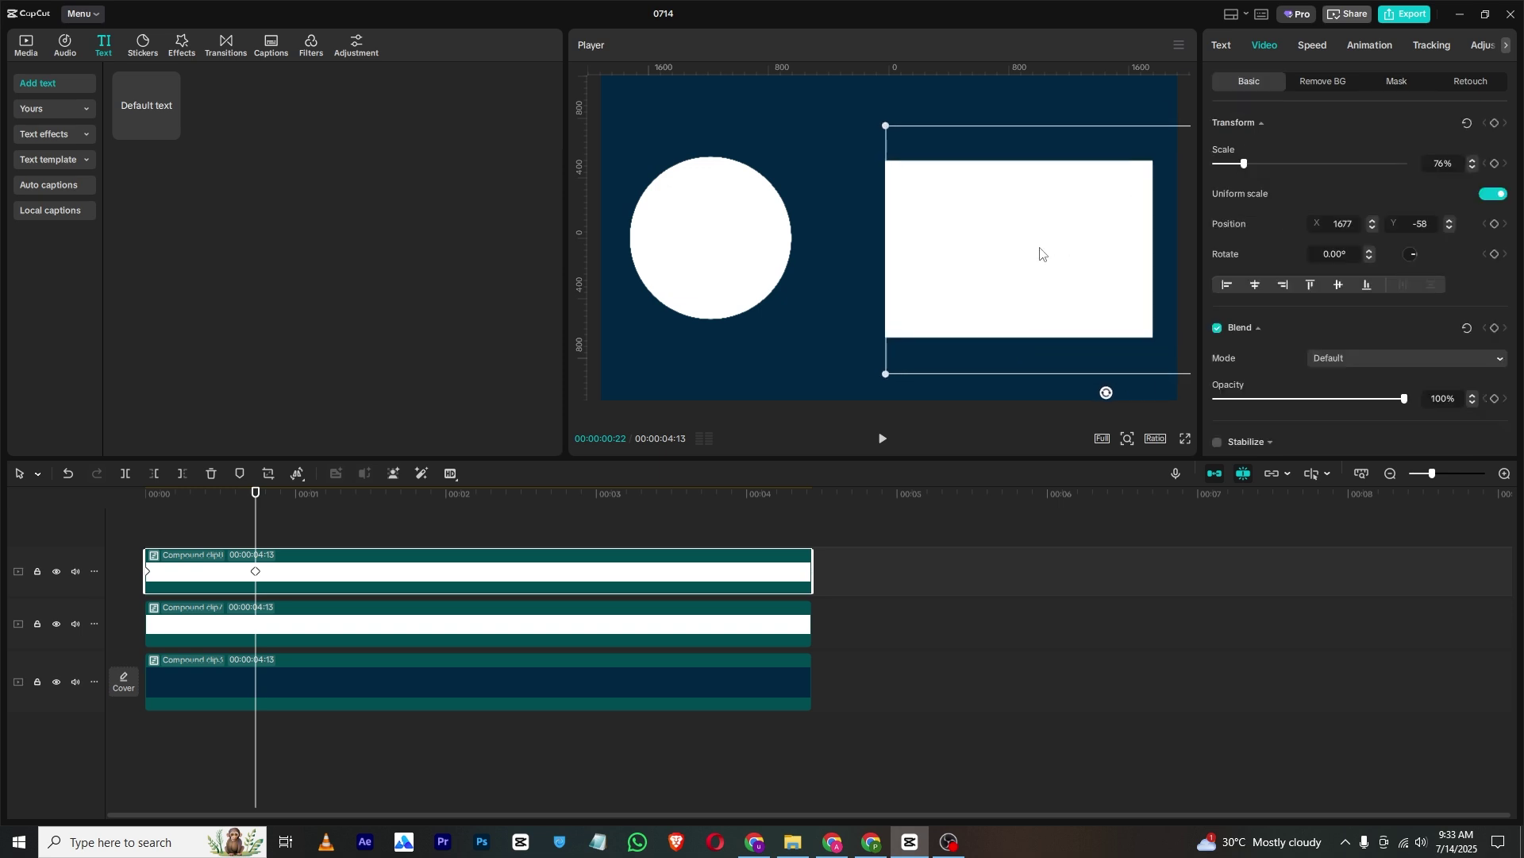
Step: Preview both shapes' animation from the start of the timeline
{"action": "left_click", "coordinate": [225, 520]}
{"action": "left_click_drag", "start_coordinate": [200, 497], "coordinate": [7, 496]}
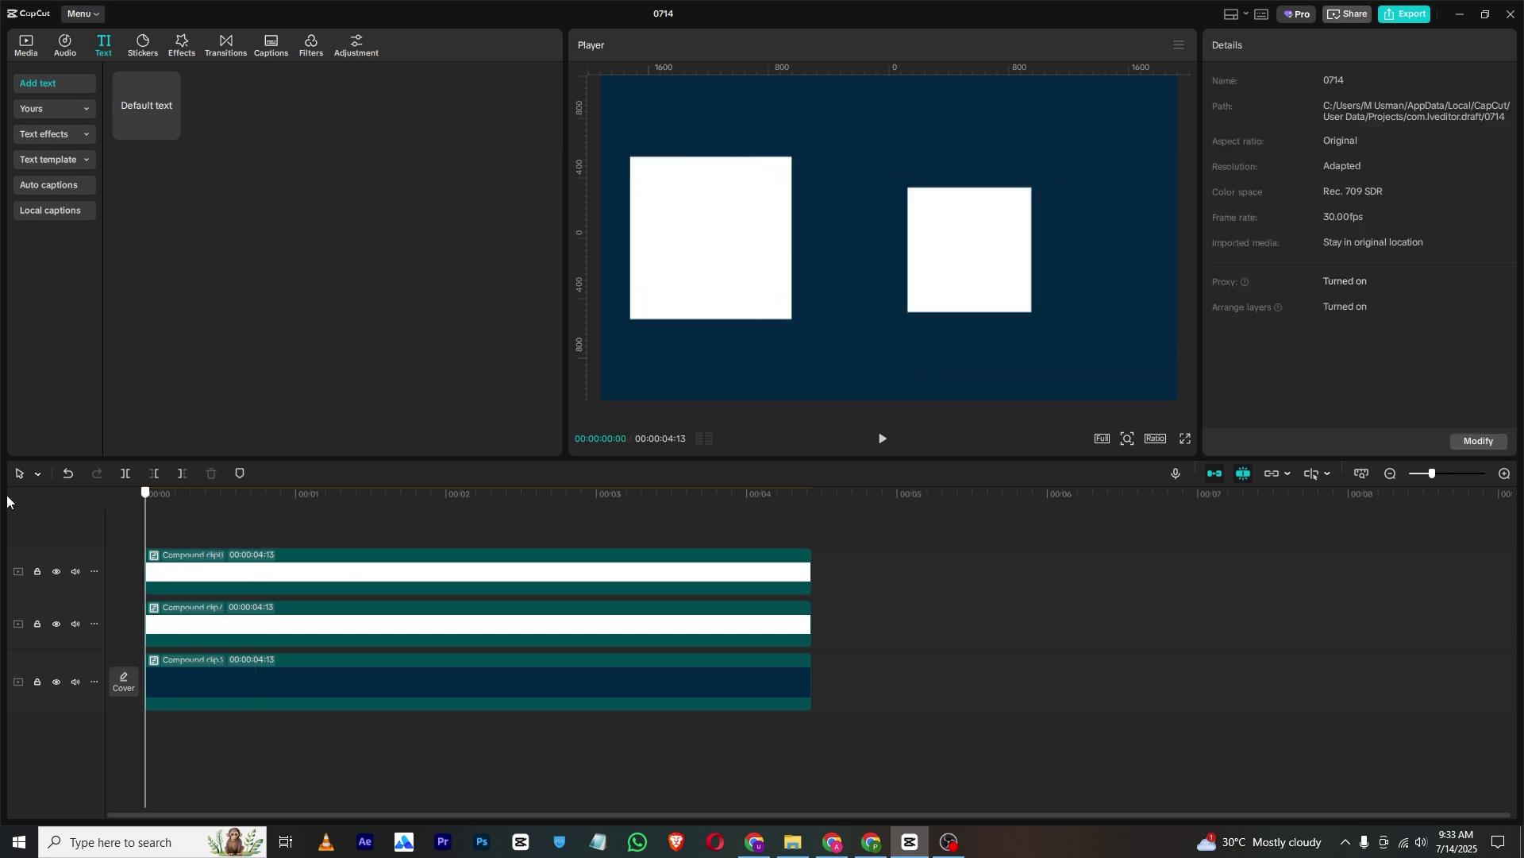
{"action": "left_click", "coordinate": [882, 439]}
{"action": "key", "text": "space"}
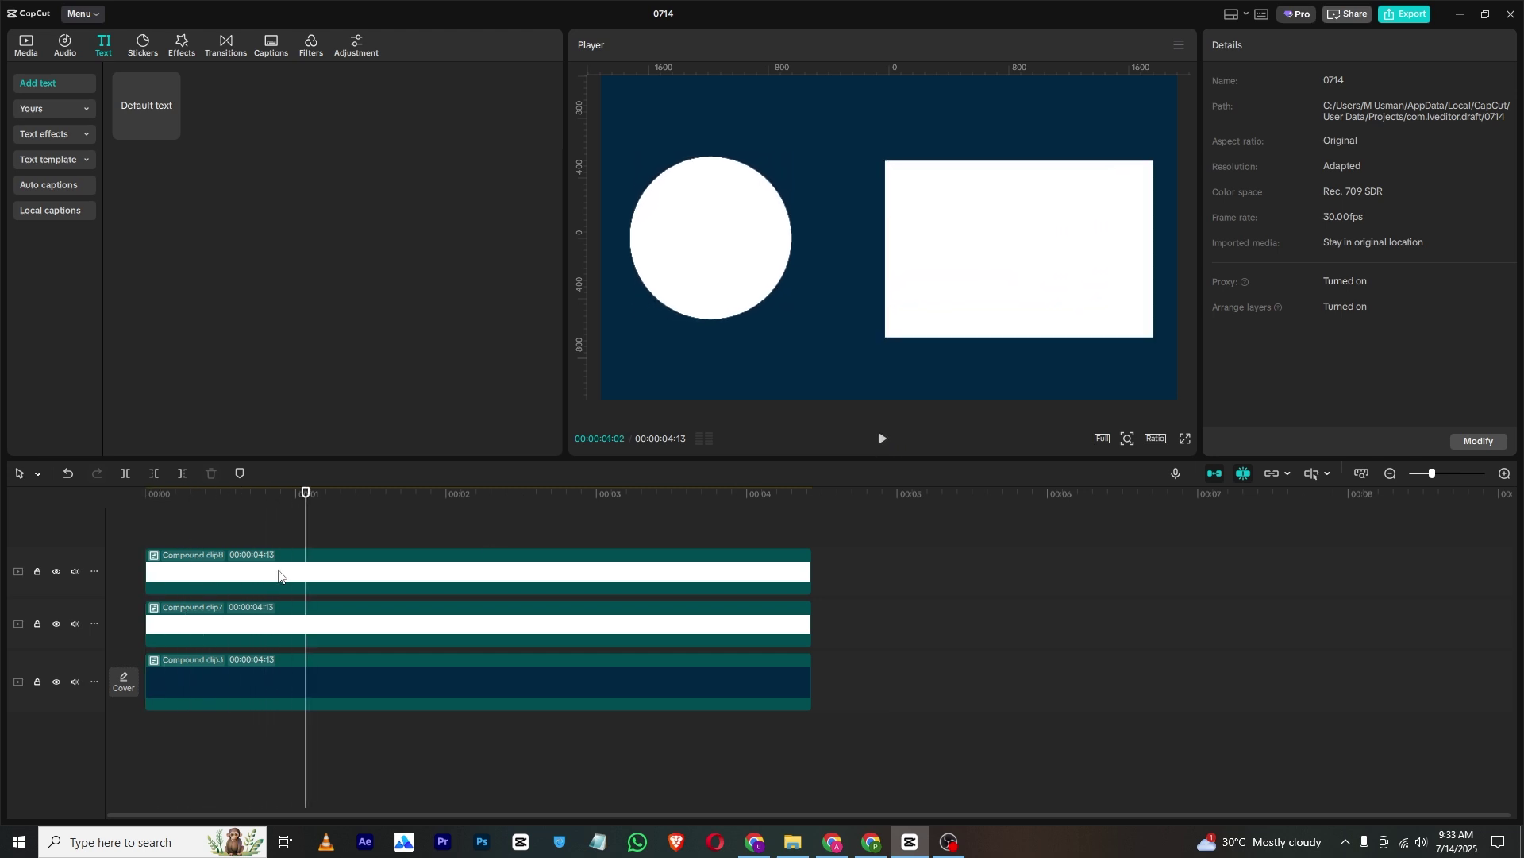
Step: Try the Cubic Out and Quad Ease preset curves on the copied clip's 00:00:00:22 keyframe
{"action": "left_click", "coordinate": [252, 575]}
{"action": "right_click", "coordinate": [256, 572]}
{"action": "left_click", "coordinate": [394, 644]}
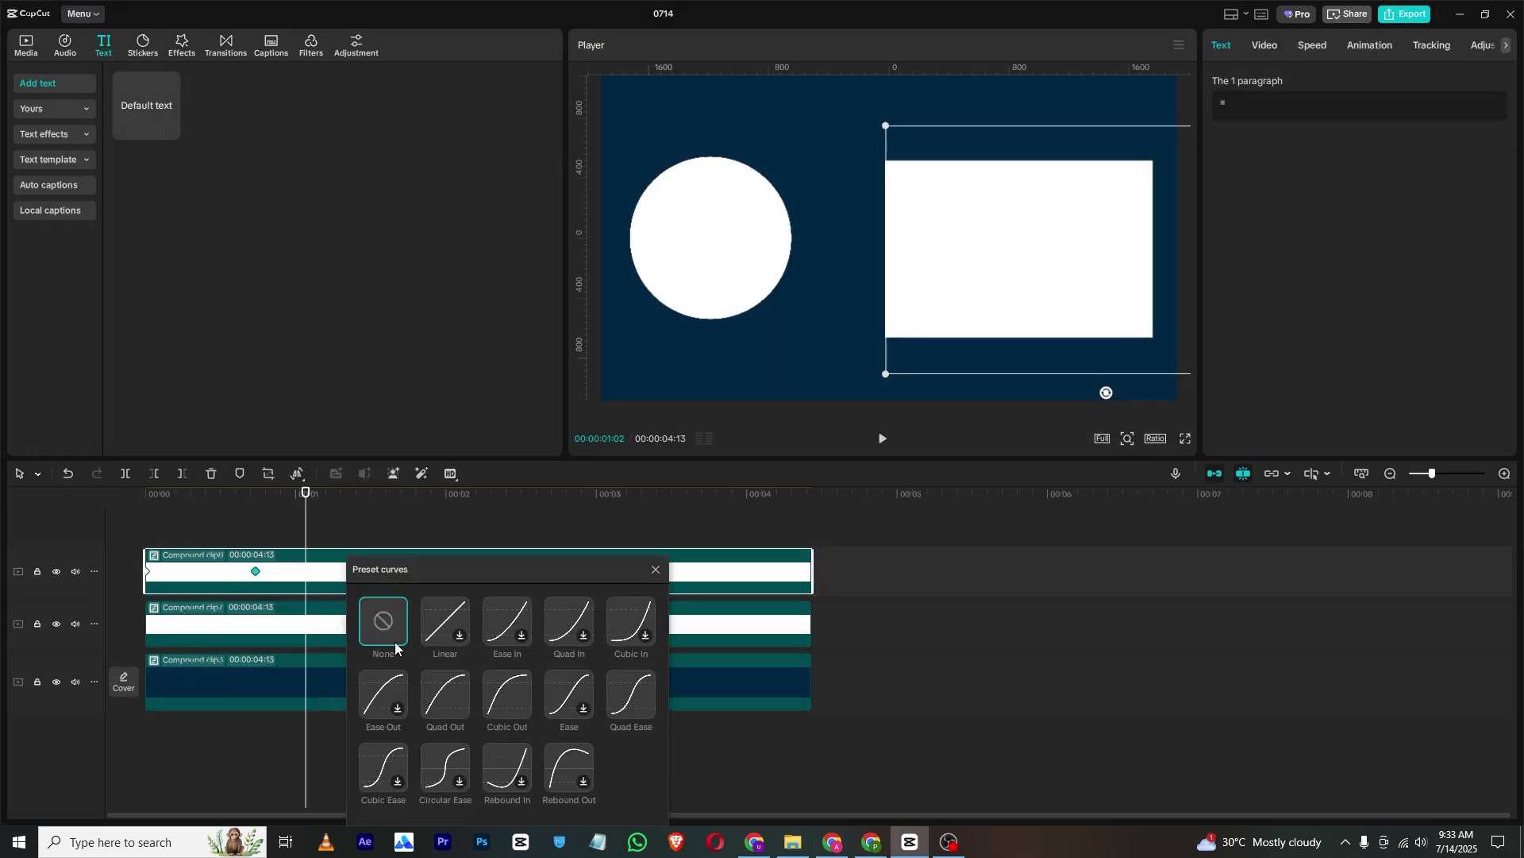
{"action": "left_click", "coordinate": [486, 680]}
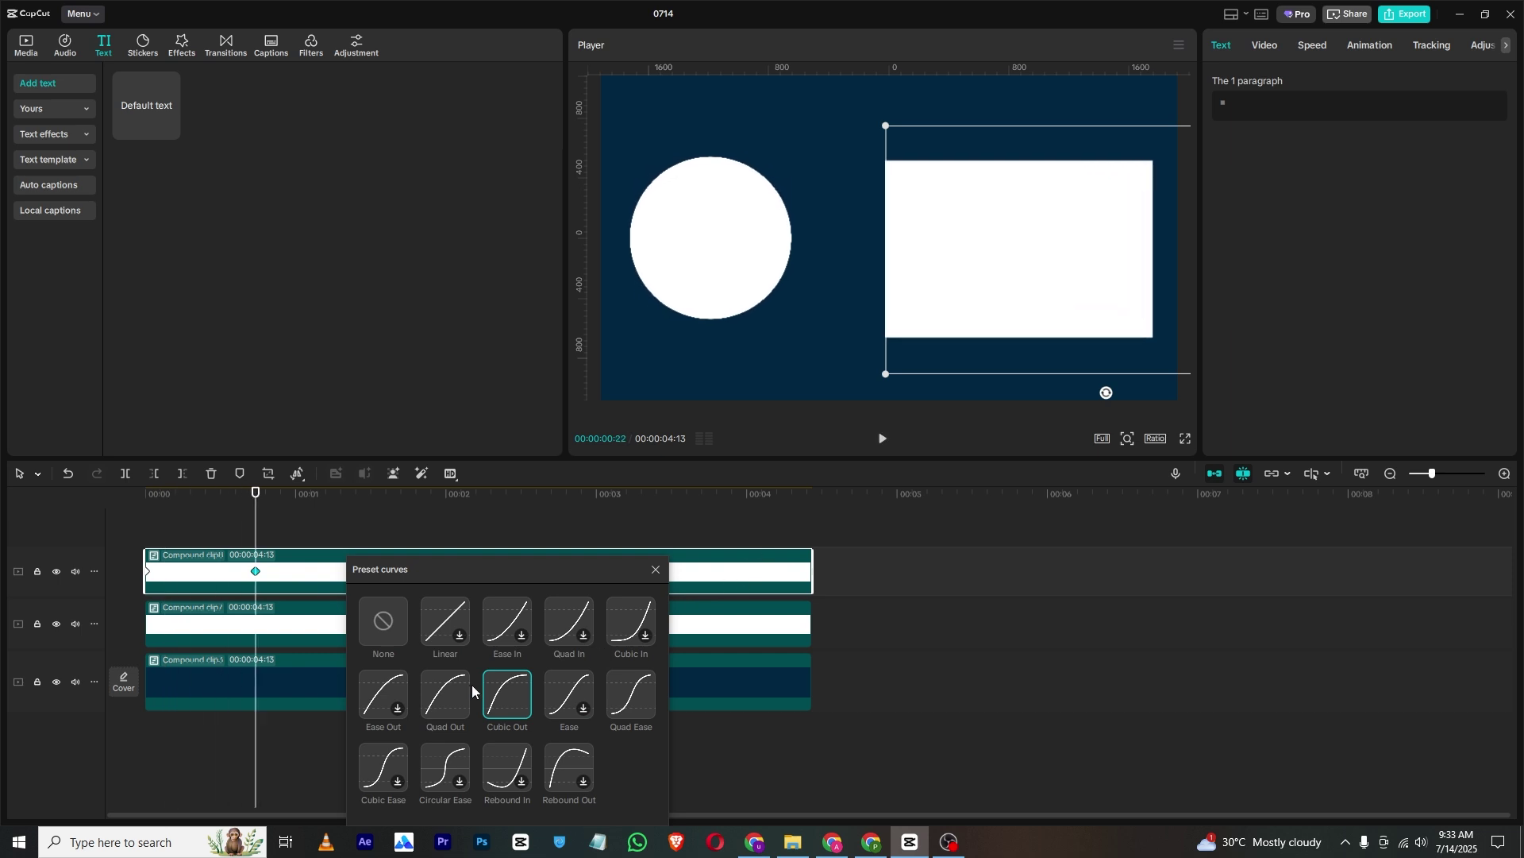
{"action": "left_click", "coordinate": [643, 685]}
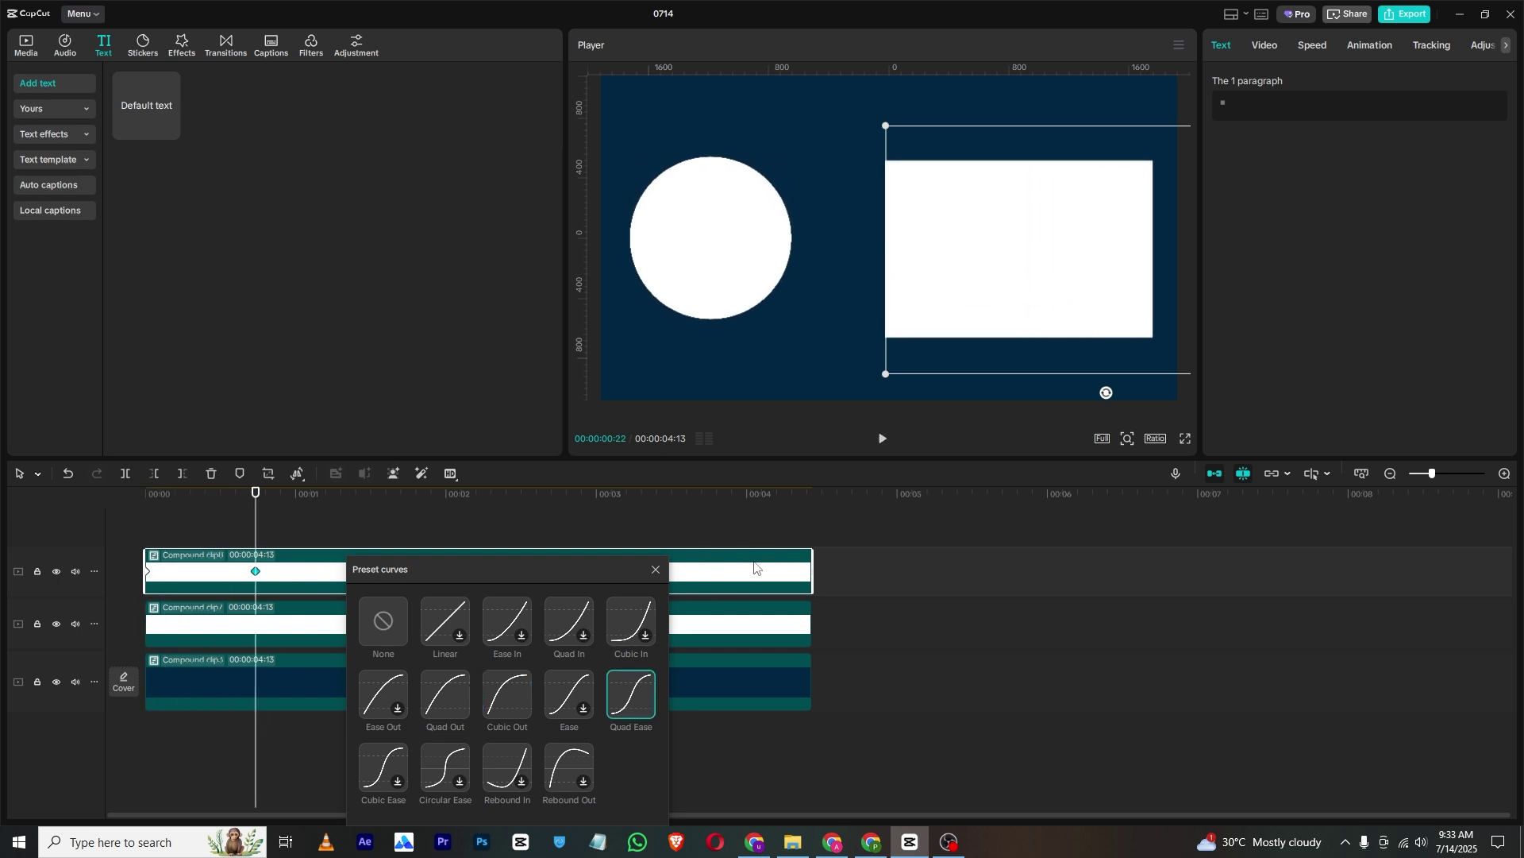
Step: Delete the copied clip's 00:00:00:22 keyframe, close the preset curves and remove the copied clip from the timeline
{"action": "left_click", "coordinate": [258, 542]}
{"action": "left_click", "coordinate": [160, 584]}
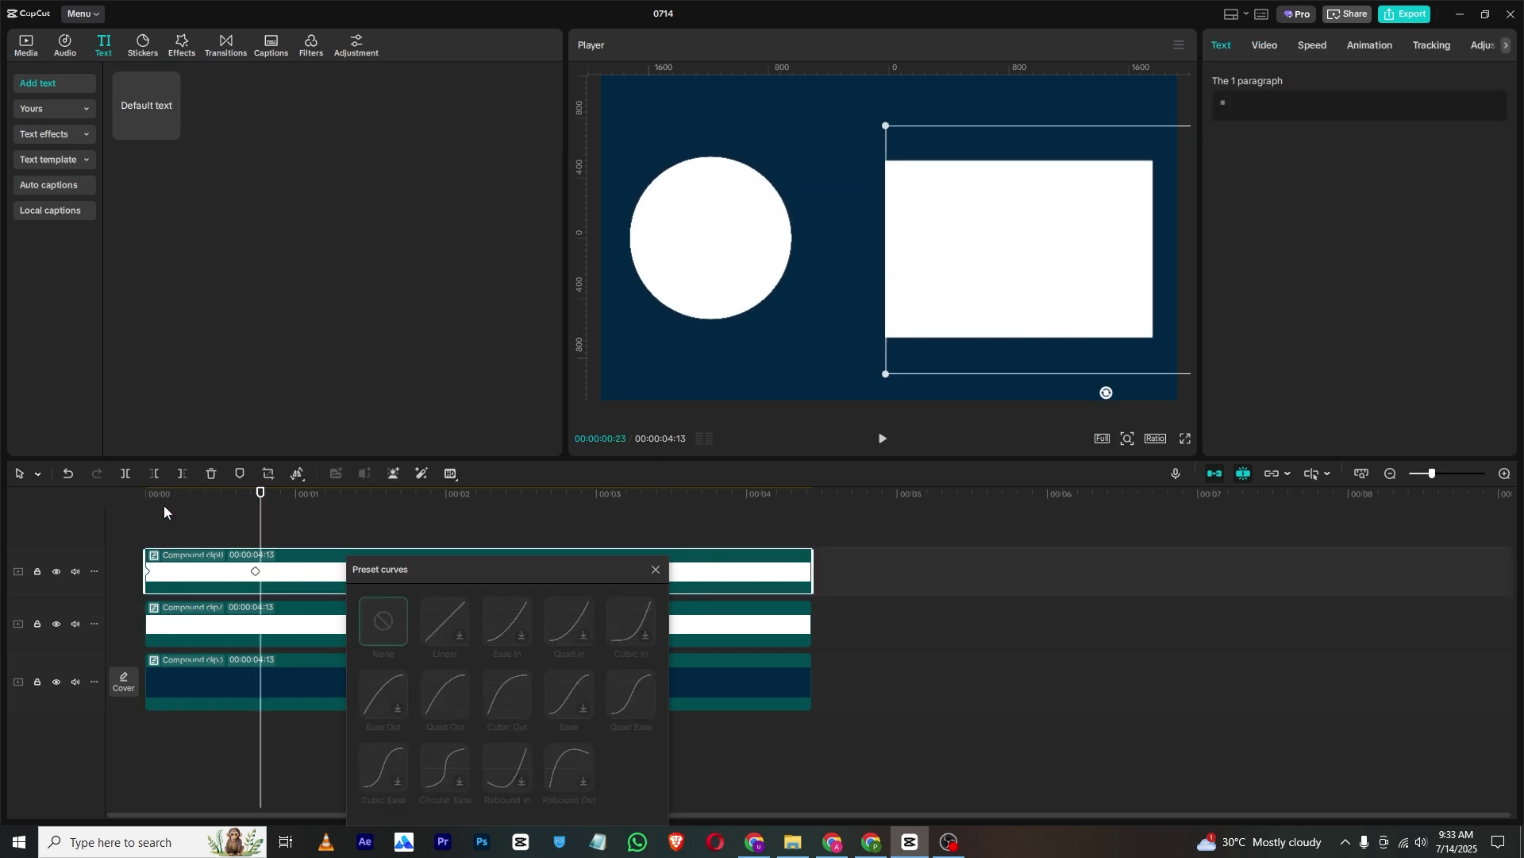
{"action": "left_click_drag", "start_coordinate": [164, 505], "coordinate": [151, 509]}
{"action": "left_click", "coordinate": [136, 512]}
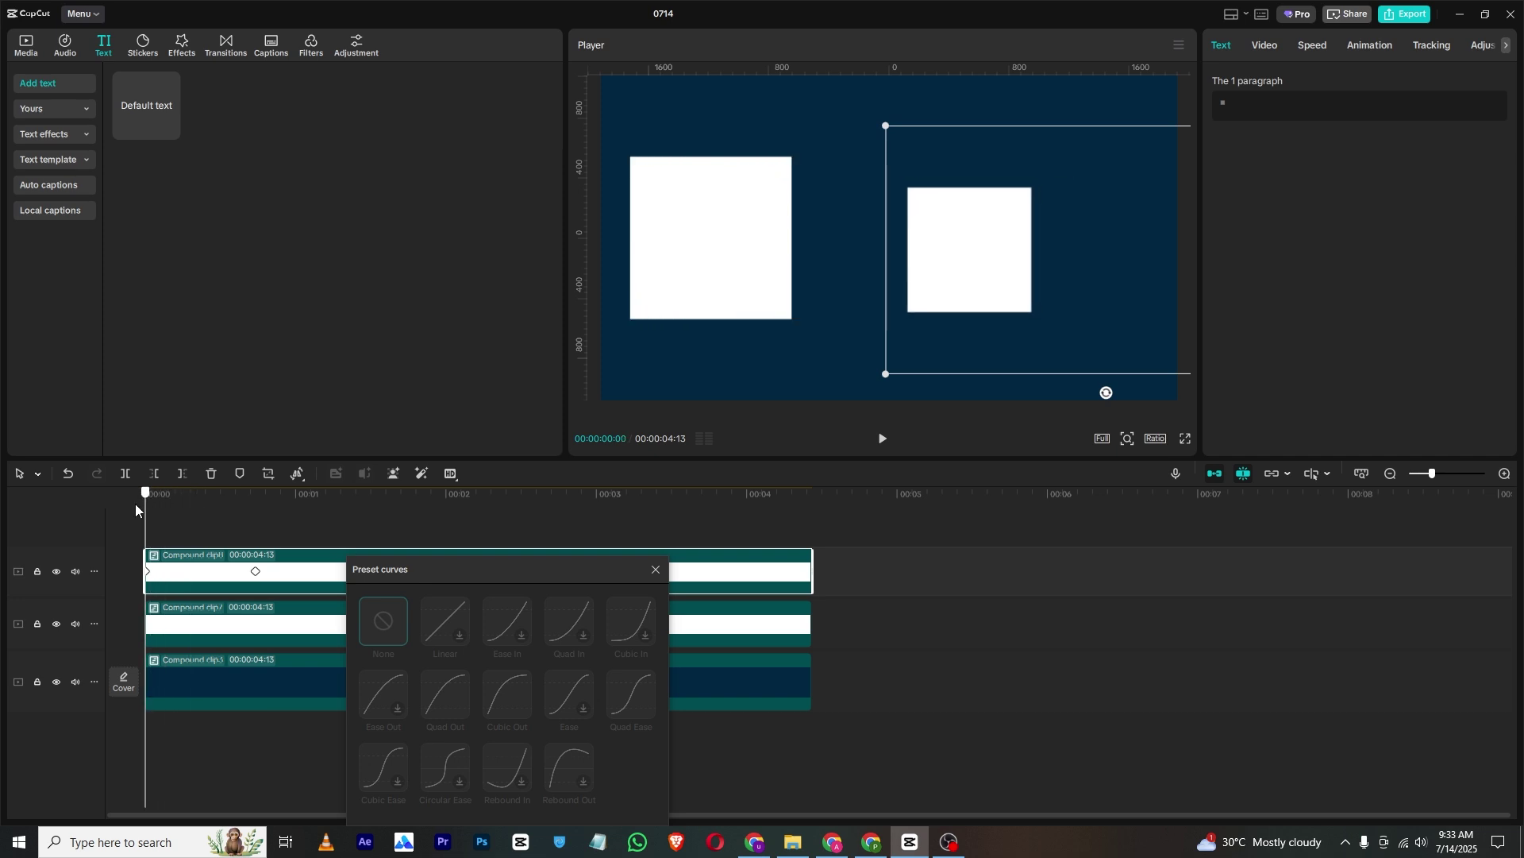
{"action": "left_click", "coordinate": [254, 572]}
{"action": "key", "text": "Delete"}
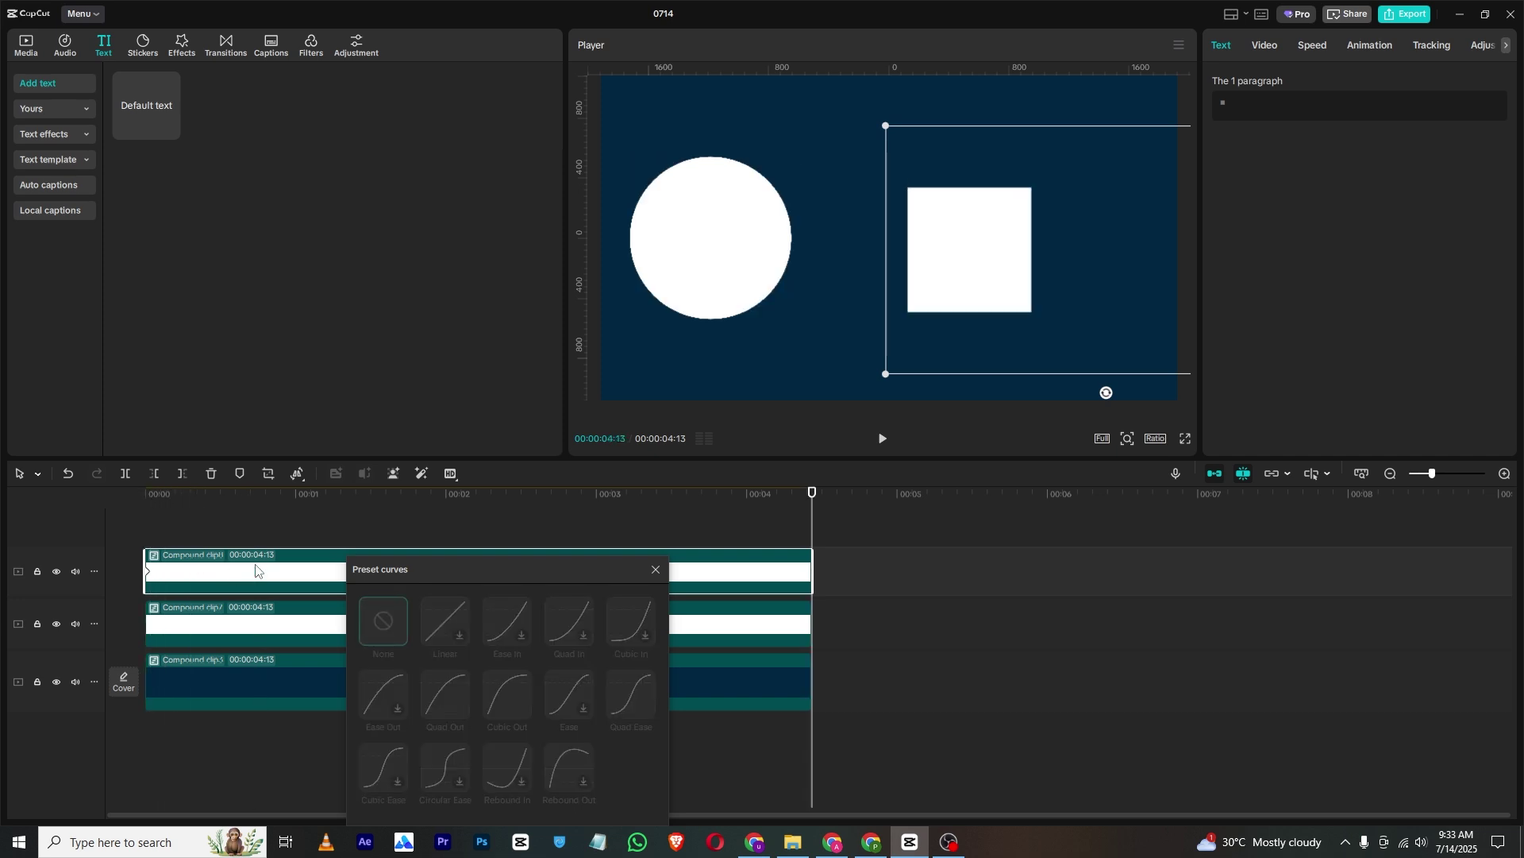
{"action": "left_click", "coordinate": [656, 569]}
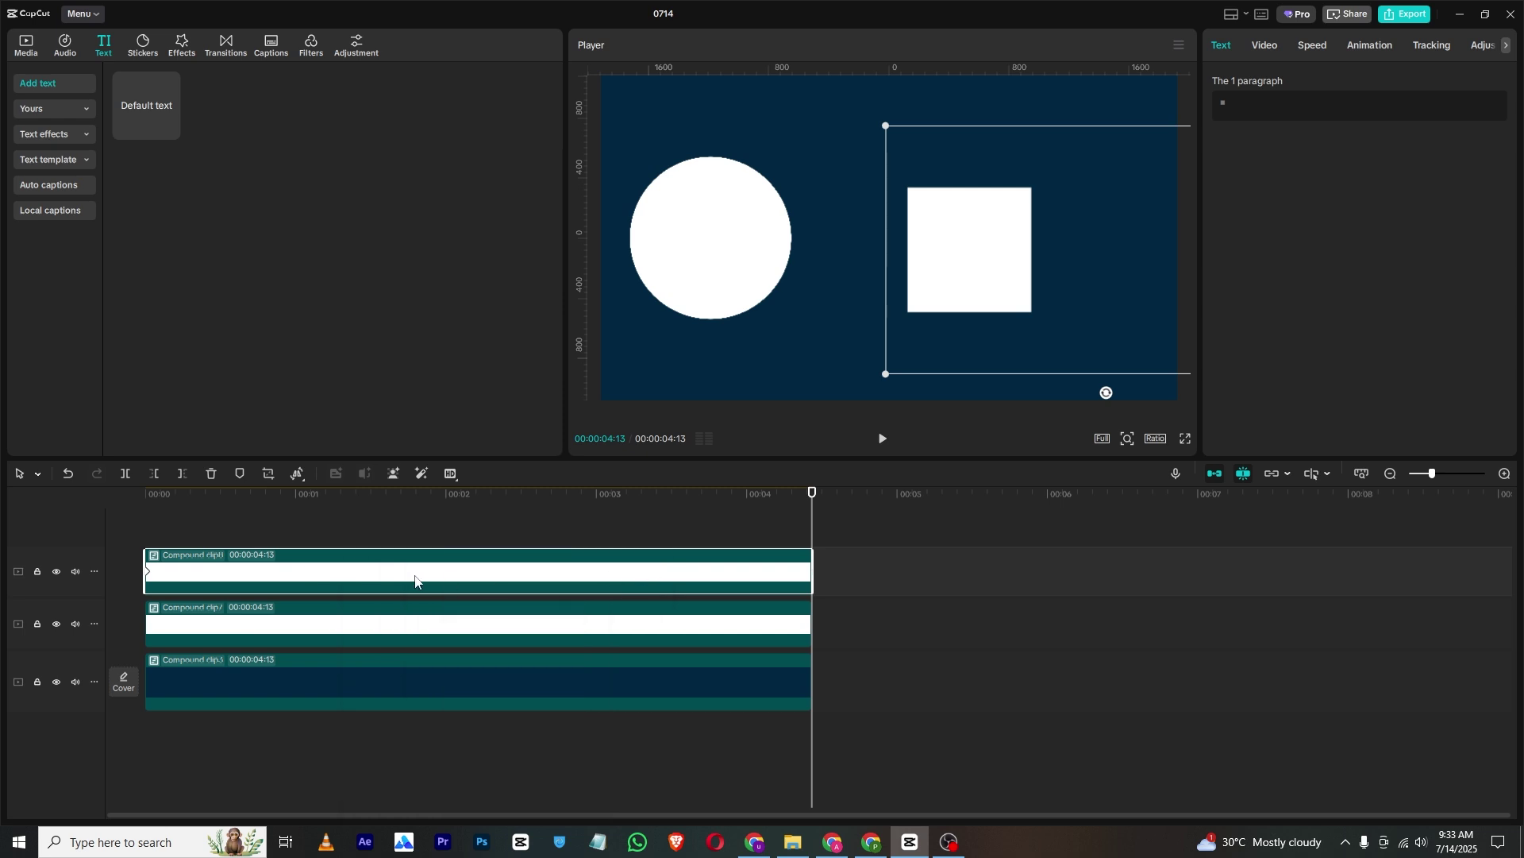
{"action": "key", "text": "Delete"}
Step: Copy the remaining masked clip, paste it on a track above and align it with the timeline's start
{"action": "right_click", "coordinate": [337, 603]}
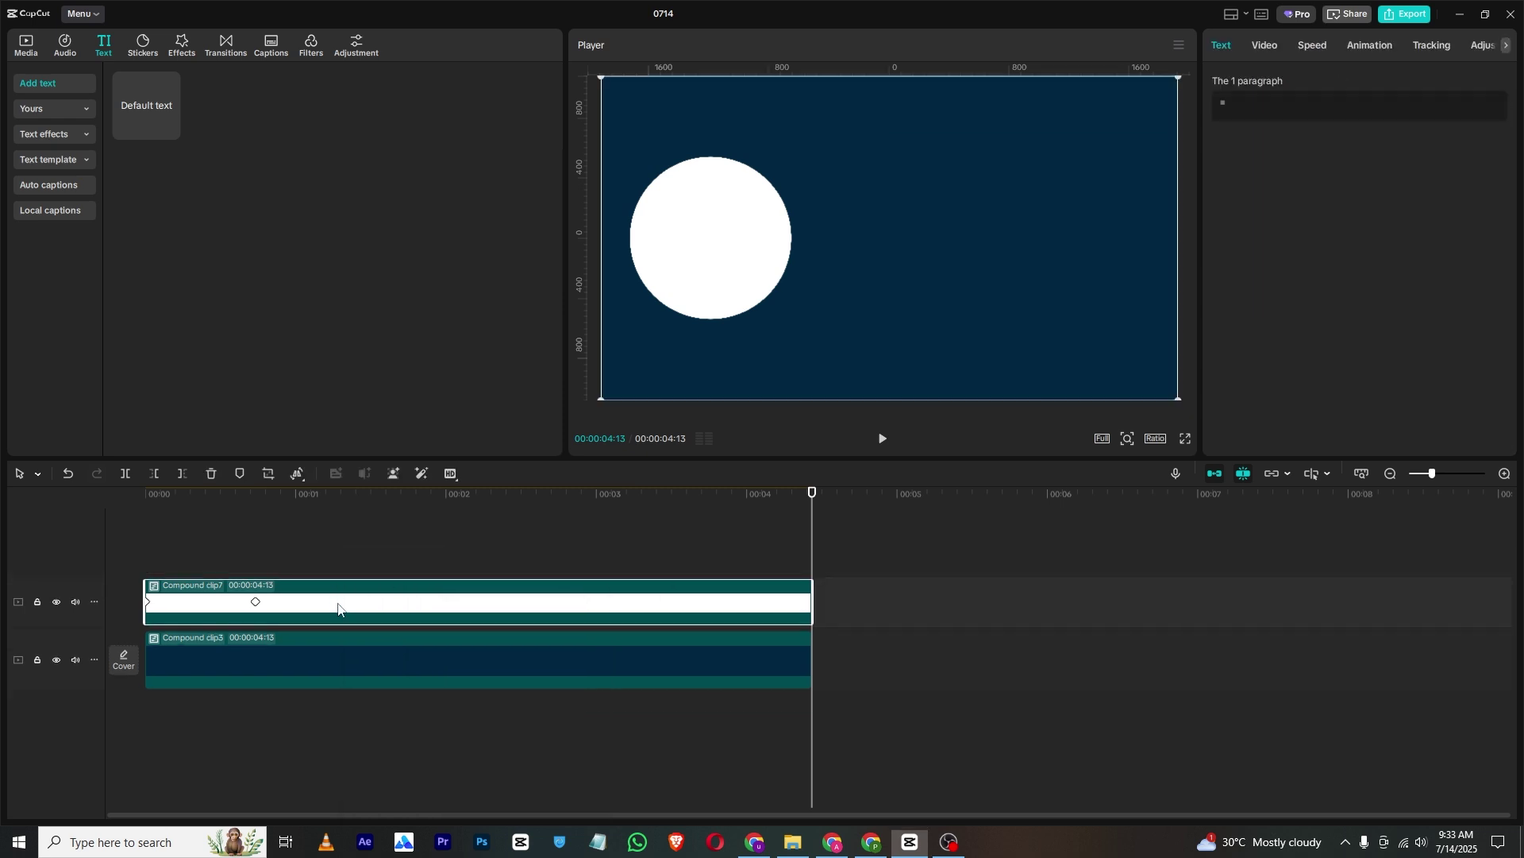
{"action": "left_click", "coordinate": [410, 216]}
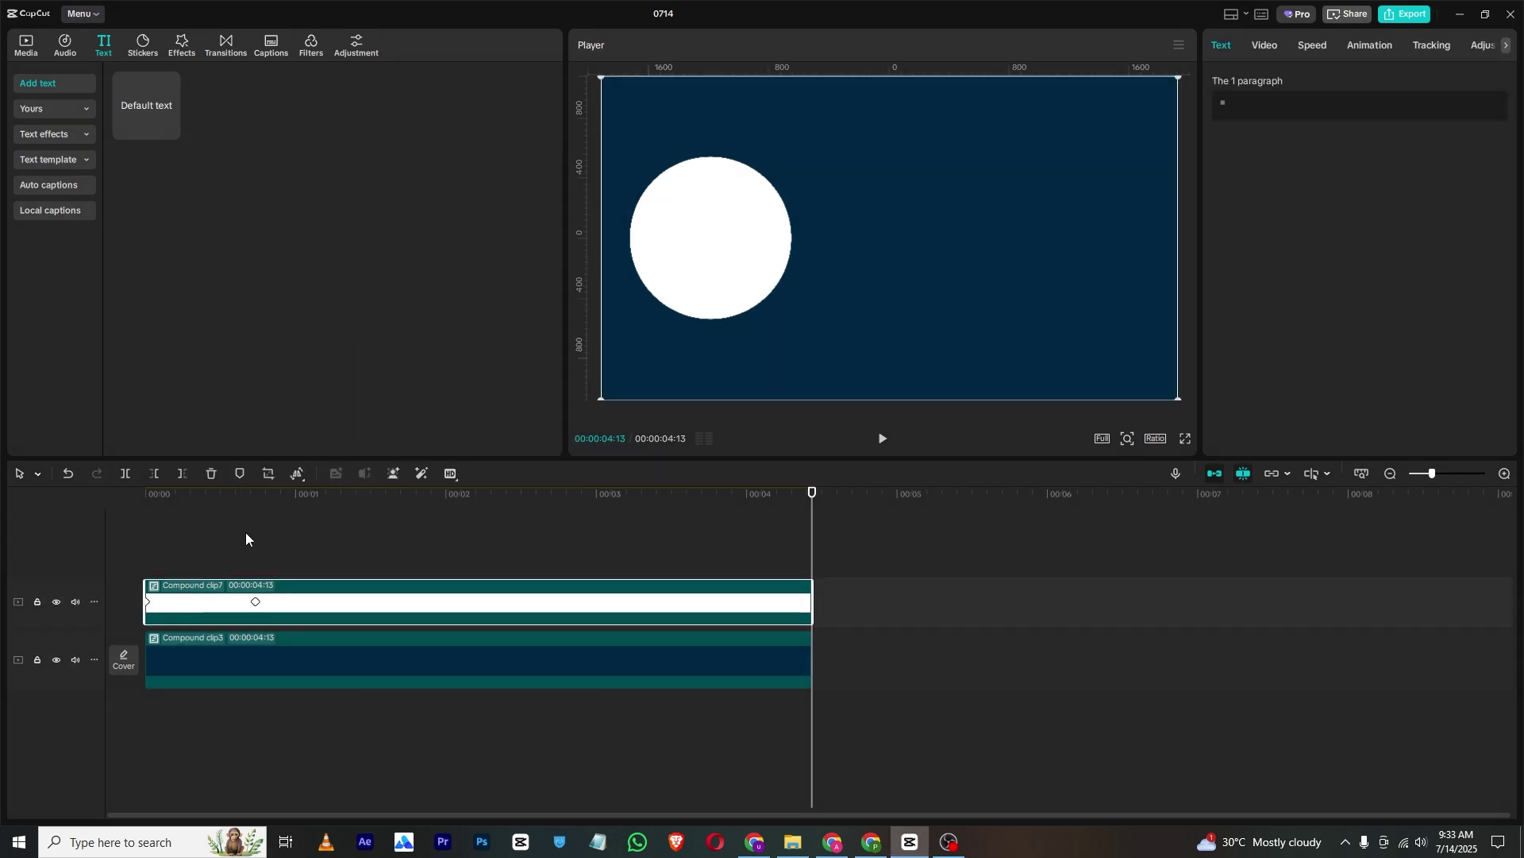
{"action": "right_click", "coordinate": [246, 536]}
{"action": "left_click", "coordinate": [259, 551]}
{"action": "left_click_drag", "start_coordinate": [976, 607], "coordinate": [239, 570]}
Step: Delete both keyframes of the new copy and move its circle horizontally beside the original shape
{"action": "left_click_drag", "start_coordinate": [230, 500], "coordinate": [90, 485]}
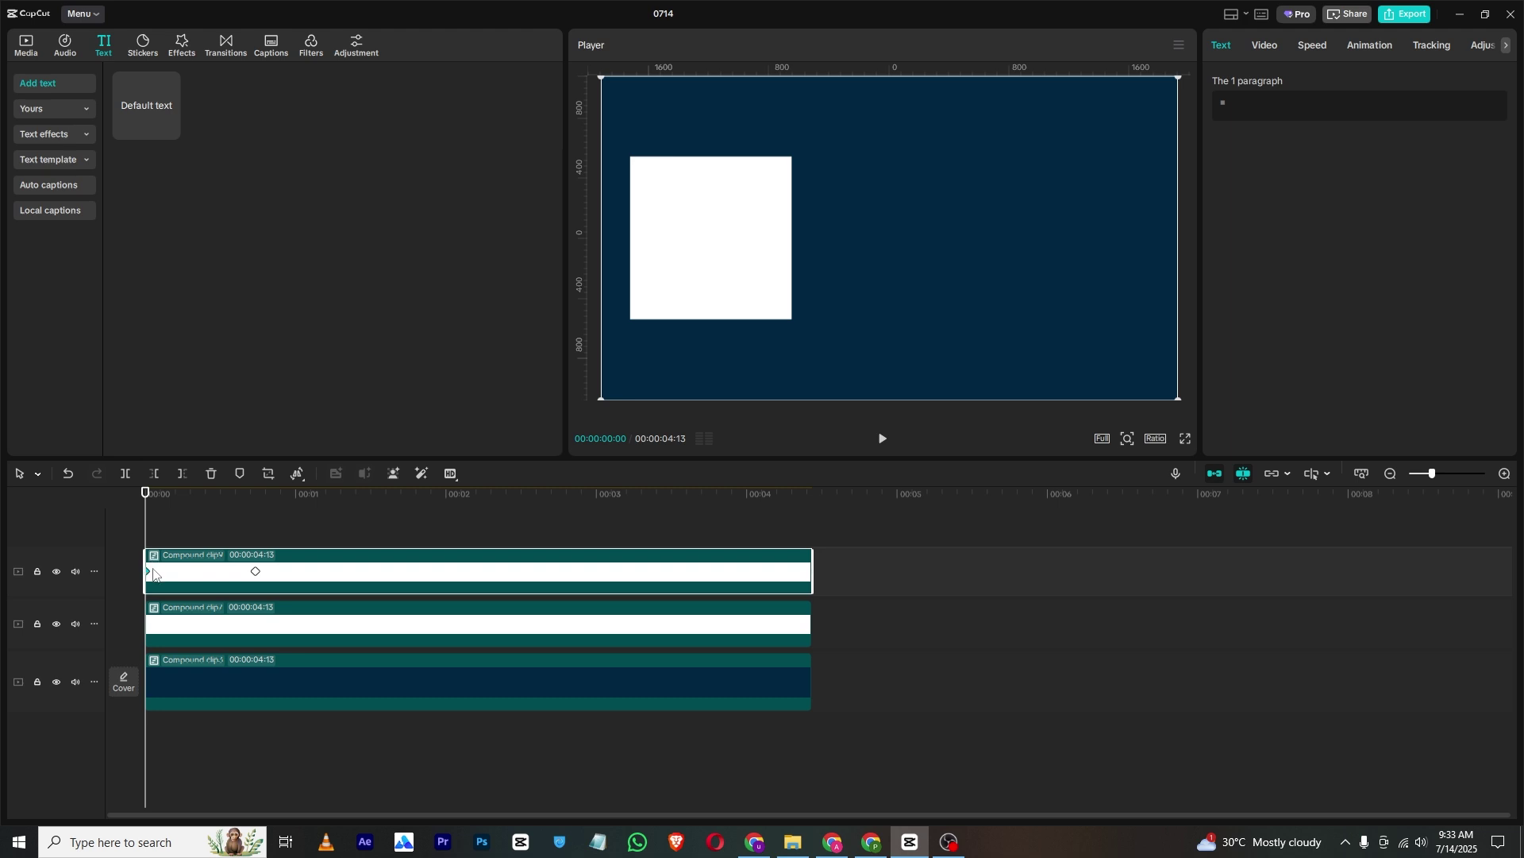
{"action": "left_click", "coordinate": [253, 572]}
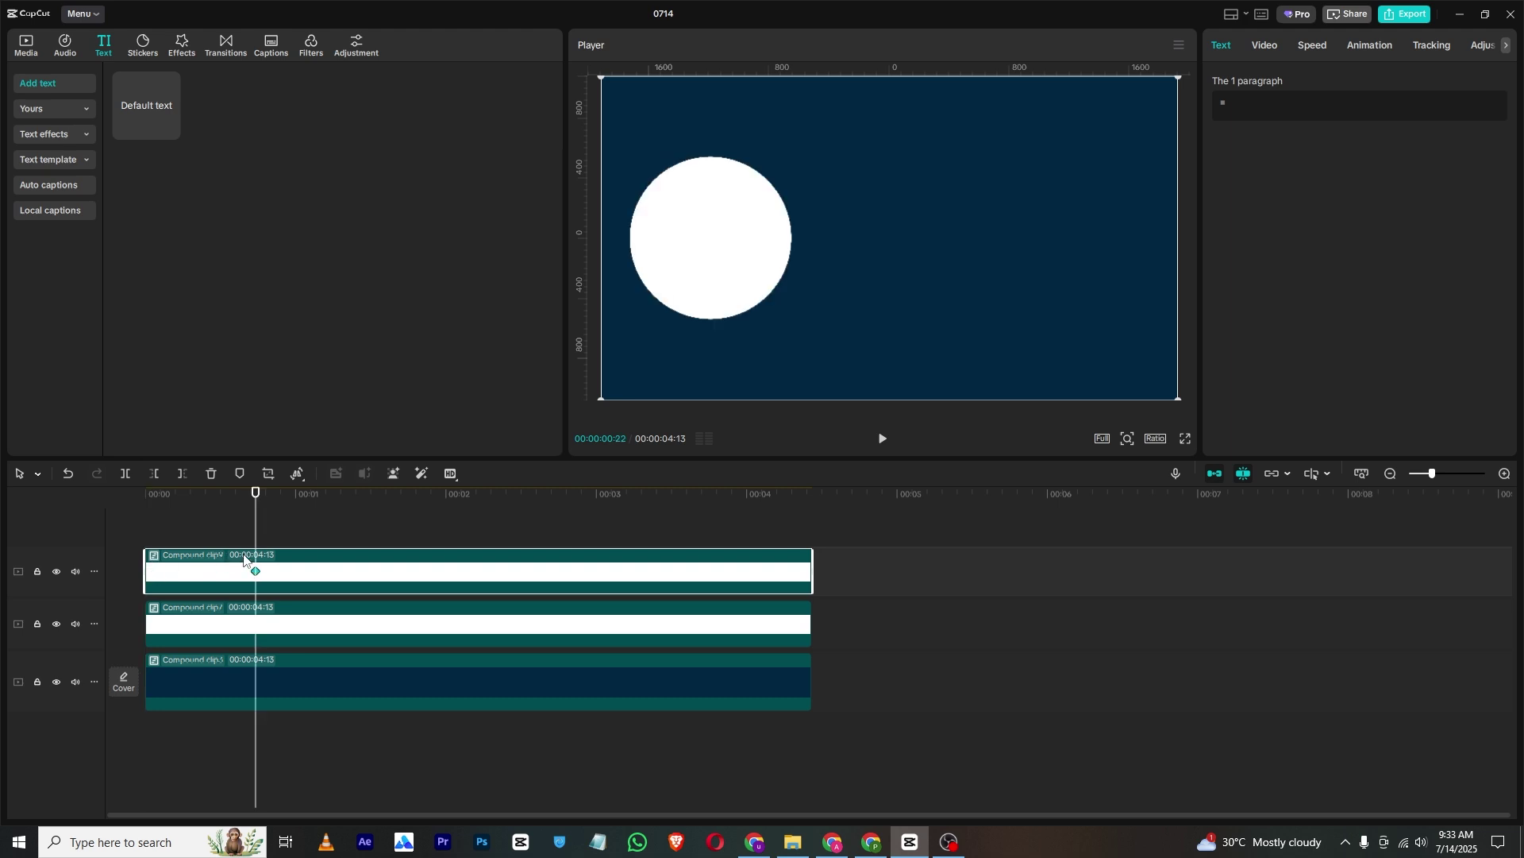
{"action": "left_click_drag", "start_coordinate": [749, 235], "coordinate": [998, 233]}
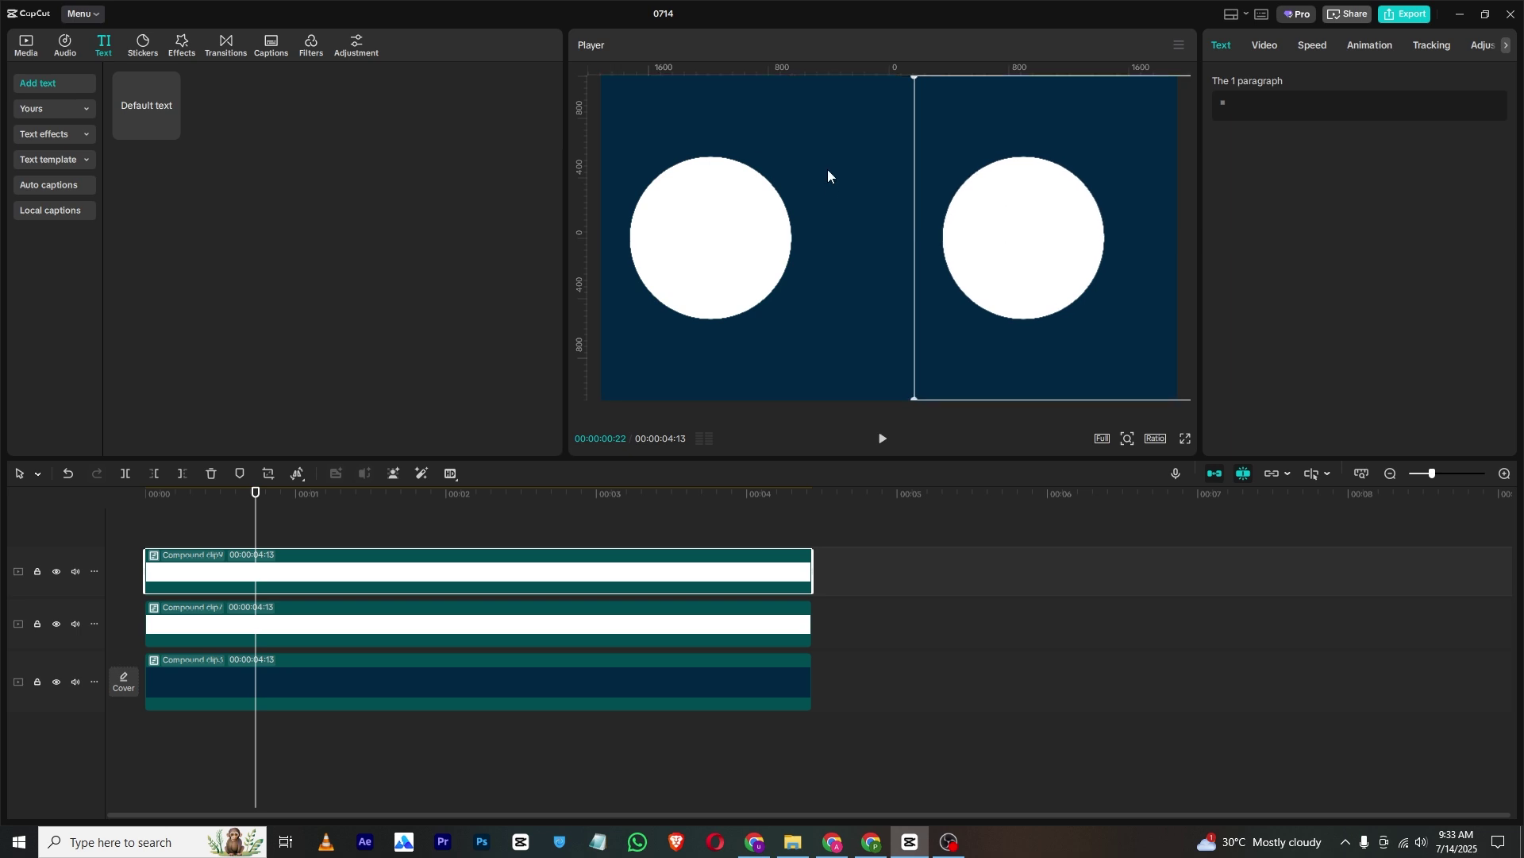
Step: Add a keyframe for all of the copied clip's mask settings at the start of the timeline
{"action": "left_click", "coordinate": [140, 505]}
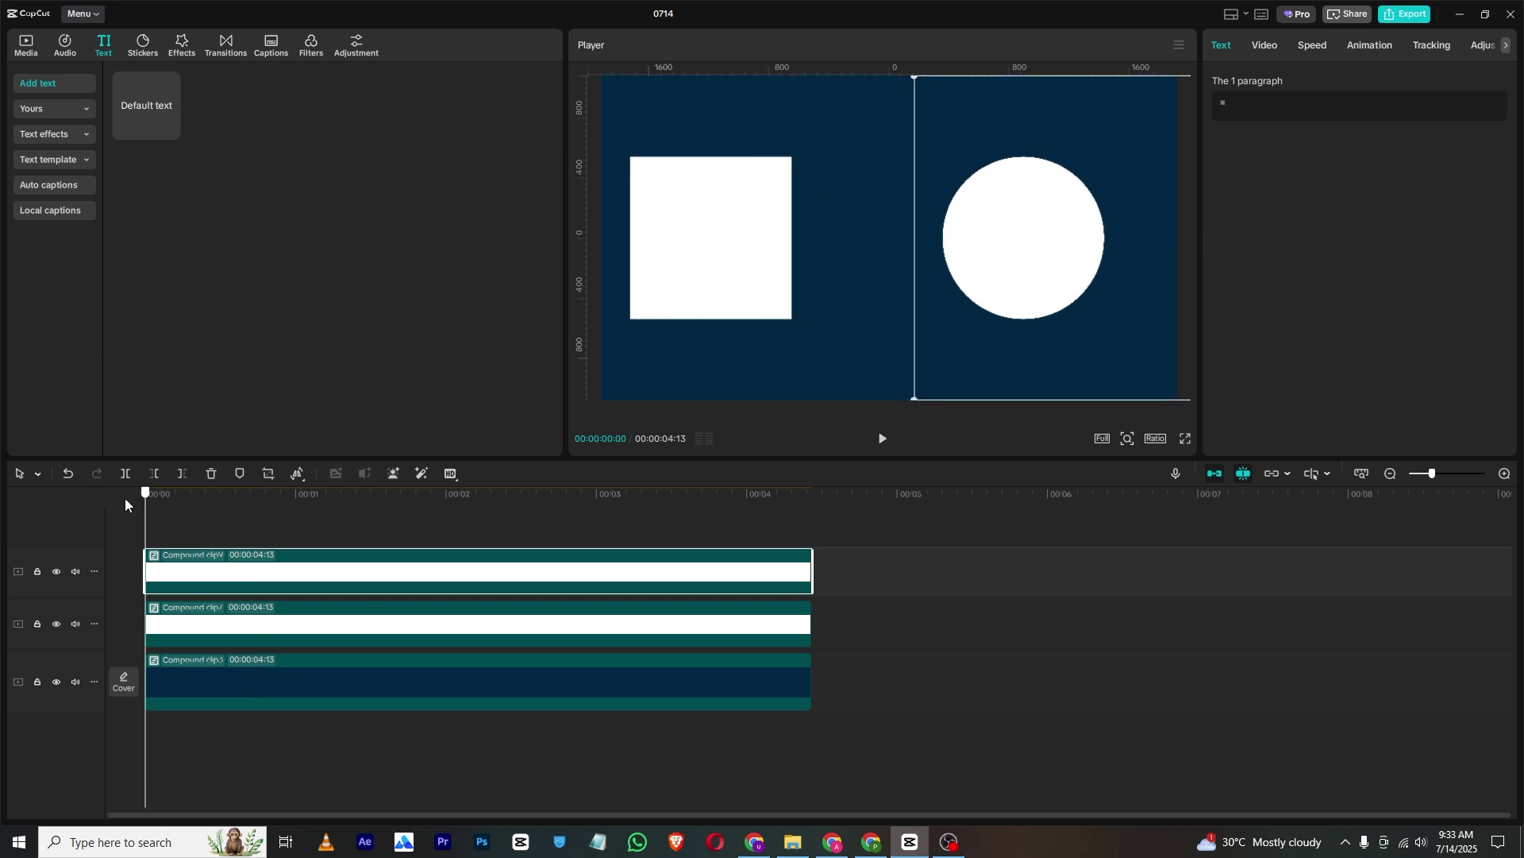
{"action": "left_click", "coordinate": [1263, 44]}
{"action": "left_click", "coordinate": [1400, 80]}
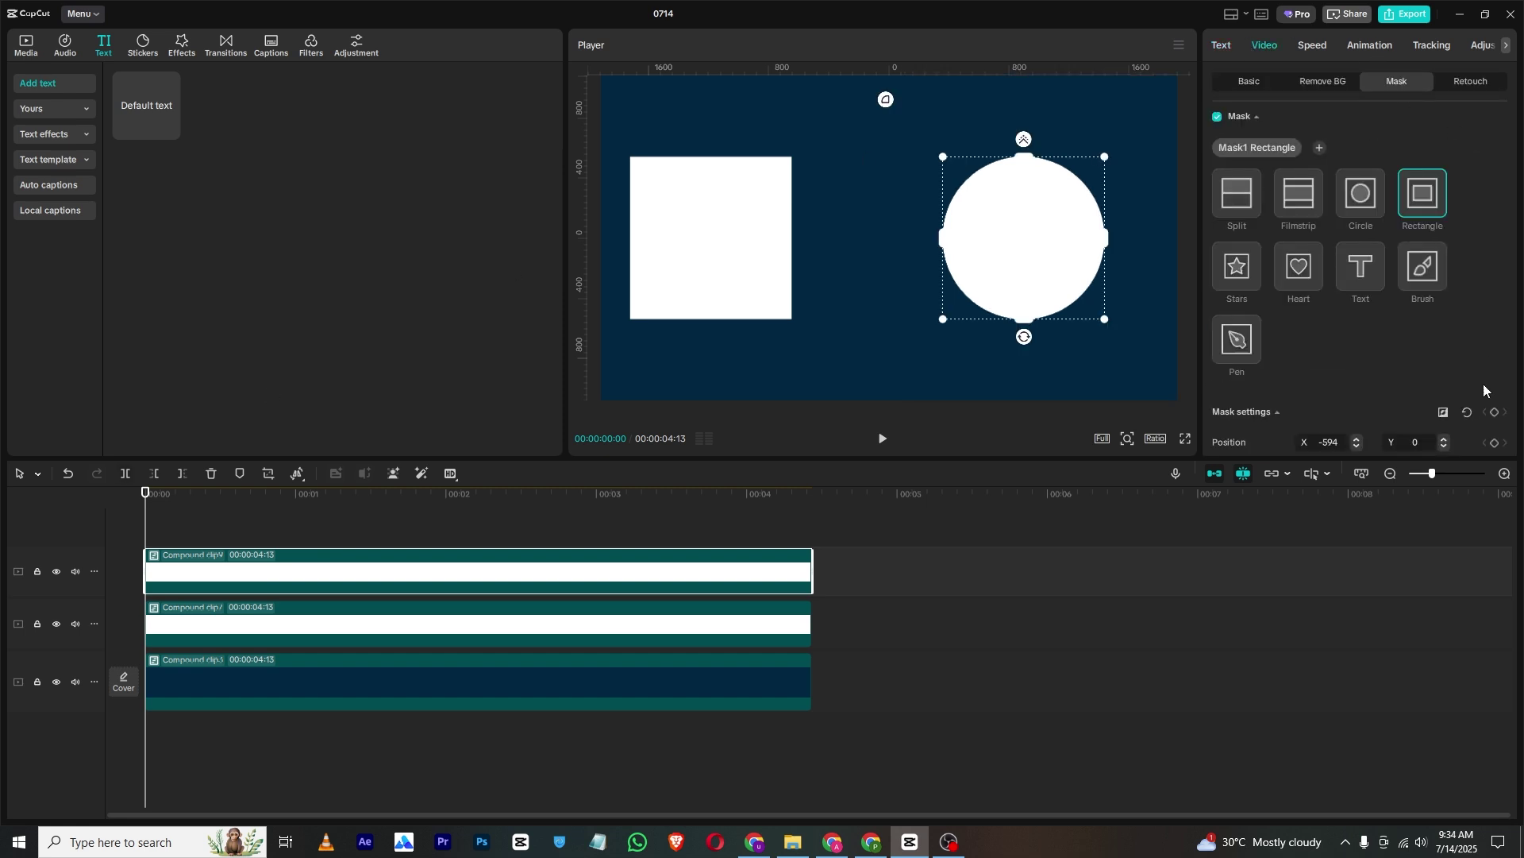
{"action": "left_click", "coordinate": [1495, 412]}
{"action": "scroll", "coordinate": [1492, 420], "scroll_direction": "down", "scroll_amount": 3}
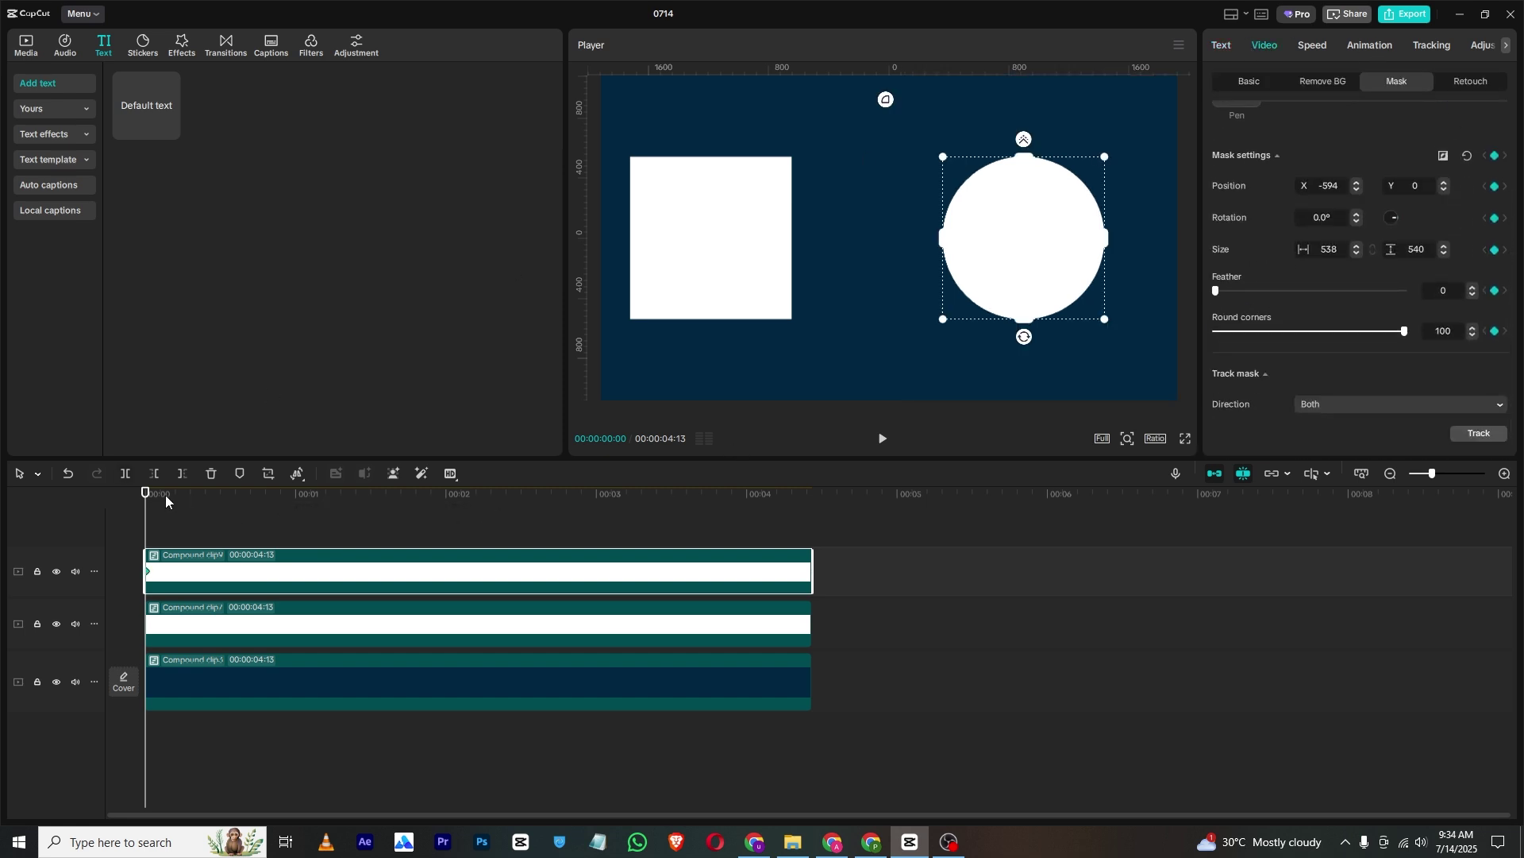
Step: Set the copied clip's mask Round corners to 13 at 00:00:00:22, in line with the original clip's second keyframe
{"action": "left_click", "coordinate": [212, 505]}
{"action": "left_click", "coordinate": [221, 506]}
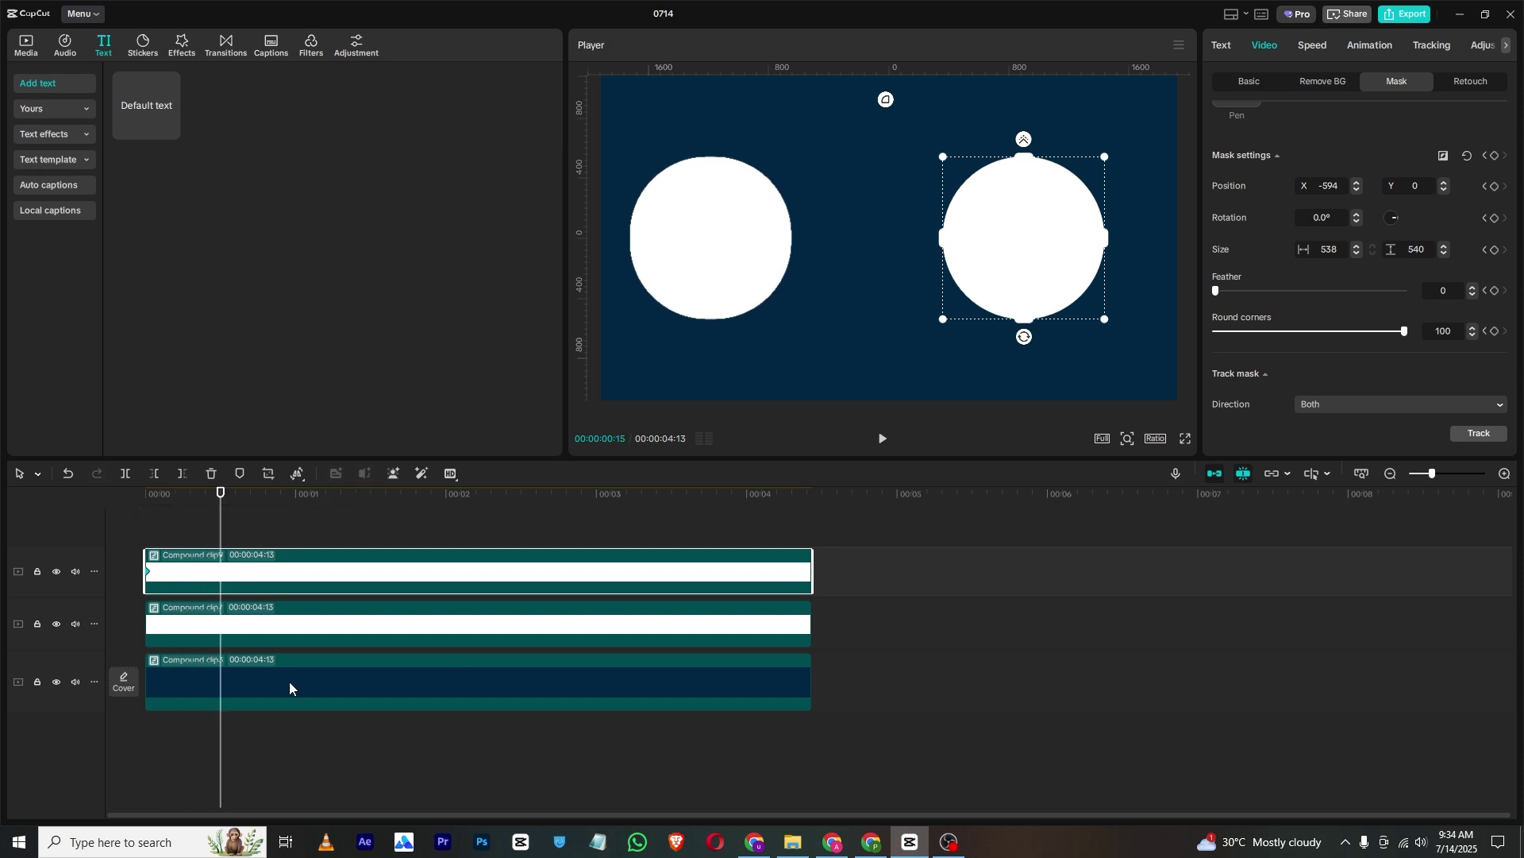
{"action": "left_click", "coordinate": [240, 627]}
{"action": "left_click", "coordinate": [262, 514]}
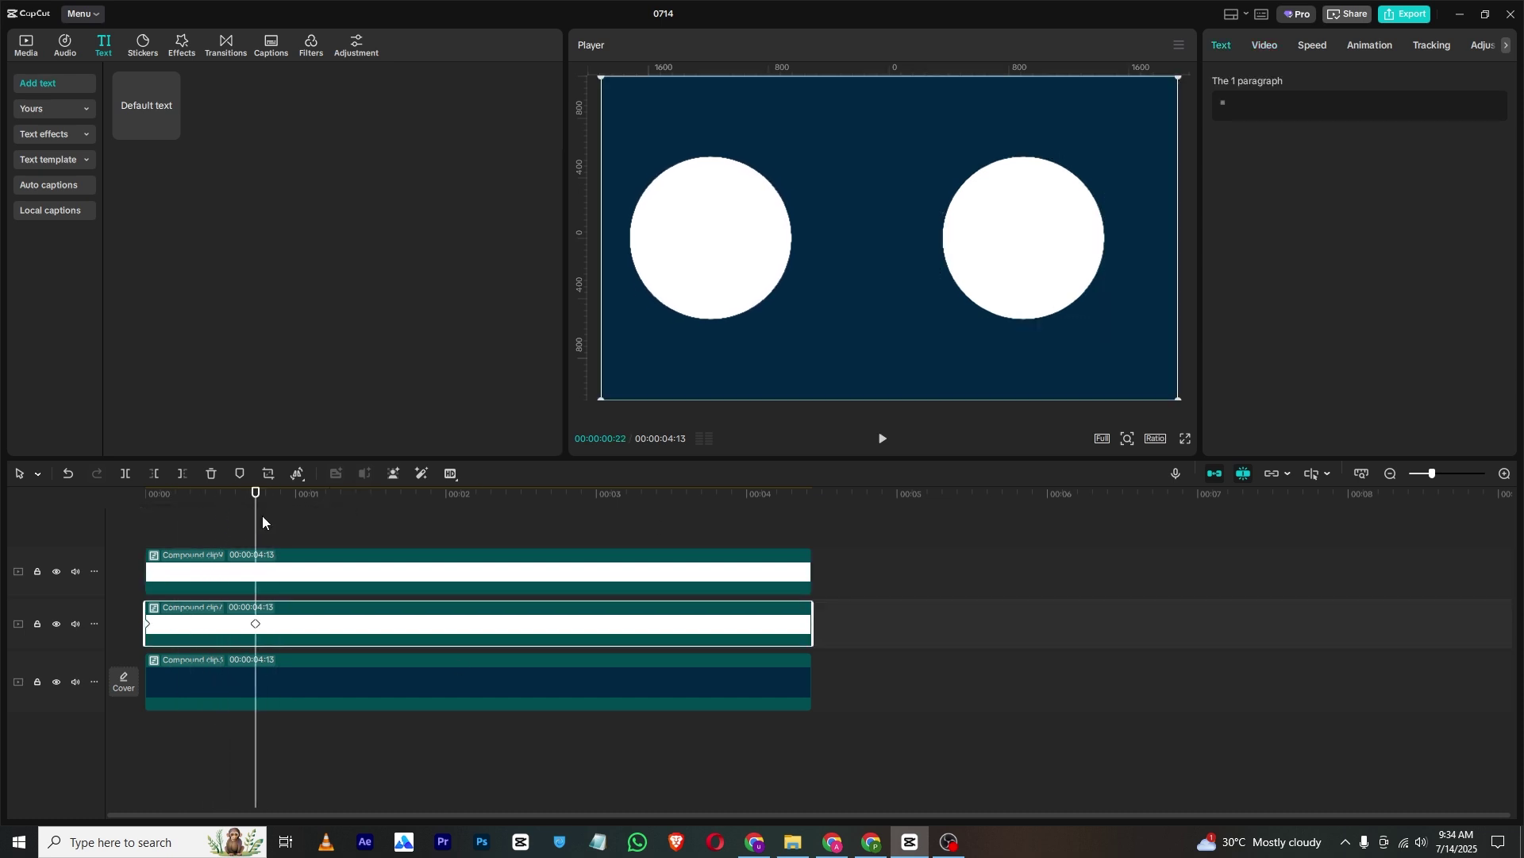
{"action": "left_click", "coordinate": [296, 589]}
{"action": "left_click", "coordinate": [1282, 58]}
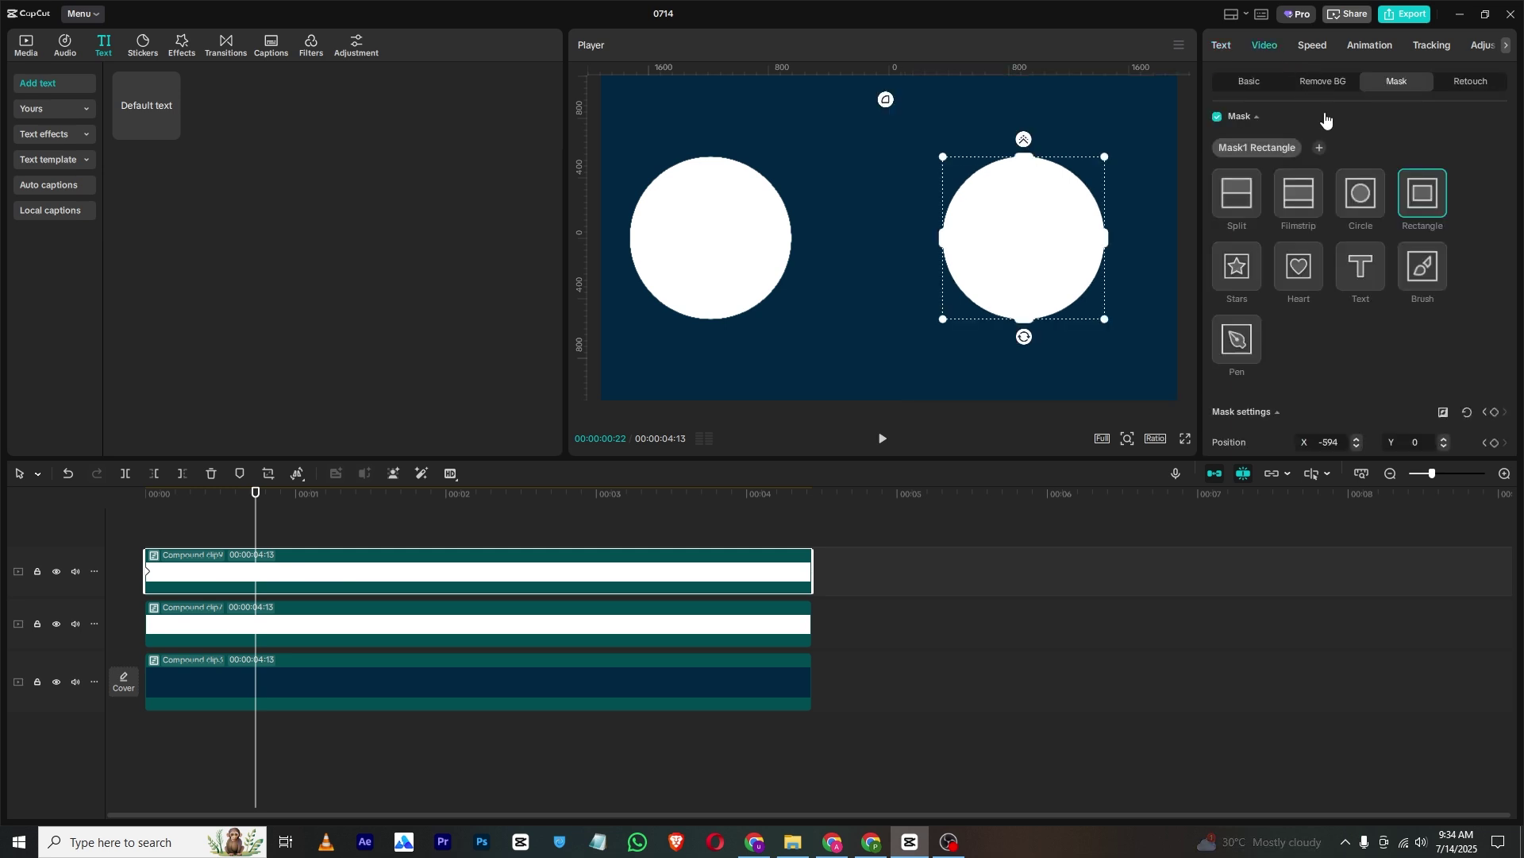
{"action": "scroll", "coordinate": [1326, 313], "scroll_direction": "down", "scroll_amount": 5}
{"action": "left_click_drag", "start_coordinate": [1294, 335], "coordinate": [1241, 326]}
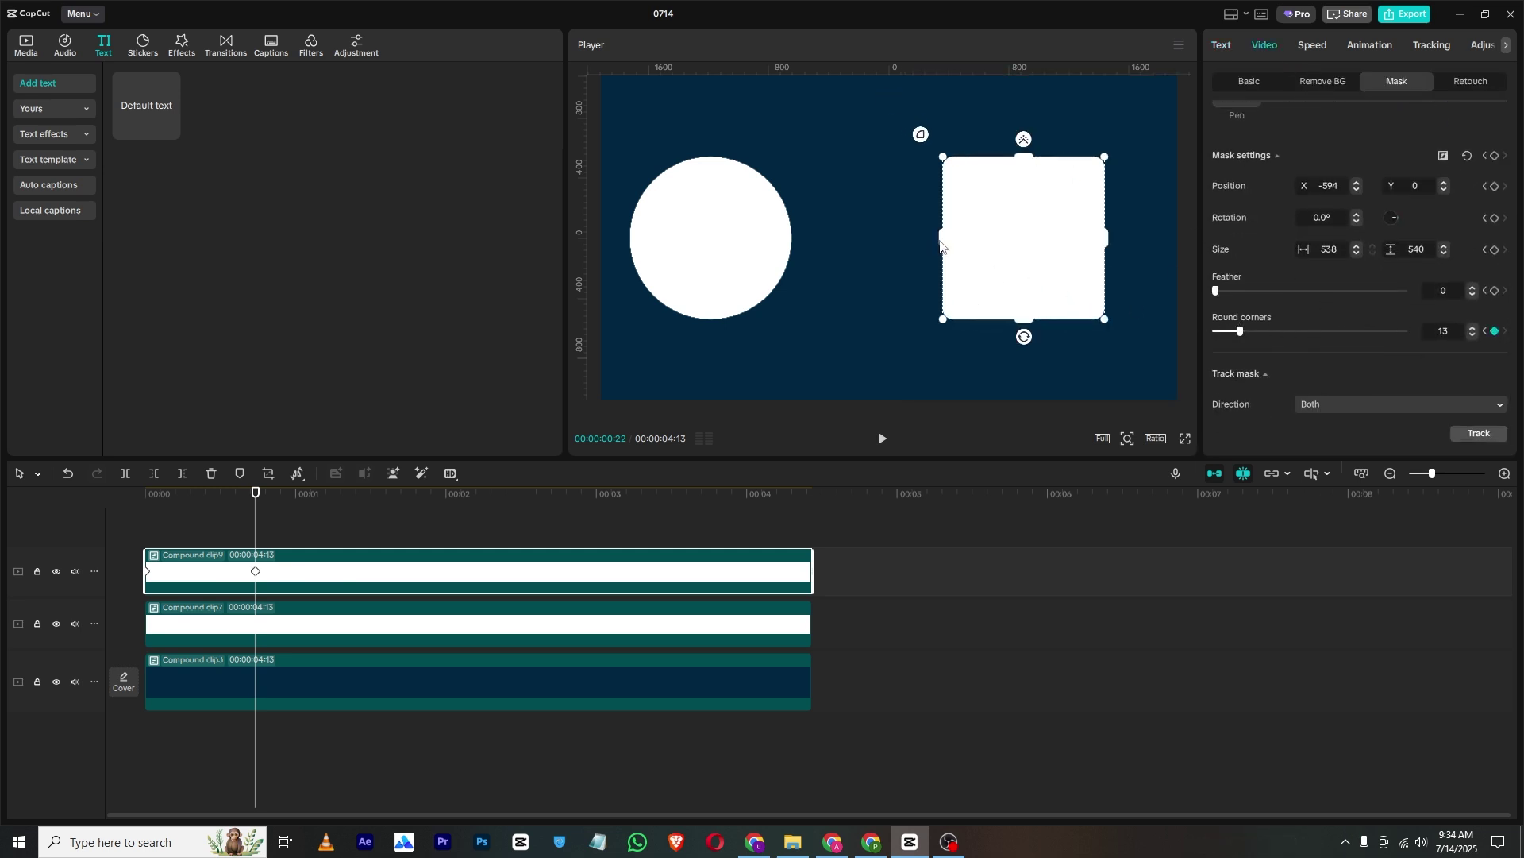
Step: Resize the copied clip's mask to about 855 by 714 at 00:00:00:22 and nudge the shape horizontally
{"action": "mouse_move", "coordinate": [940, 242]}
{"action": "left_mouse_down"}
{"action": "mouse_move", "coordinate": [873, 240]}
{"action": "mouse_move", "coordinate": [918, 239]}
{"action": "left_mouse_up"}
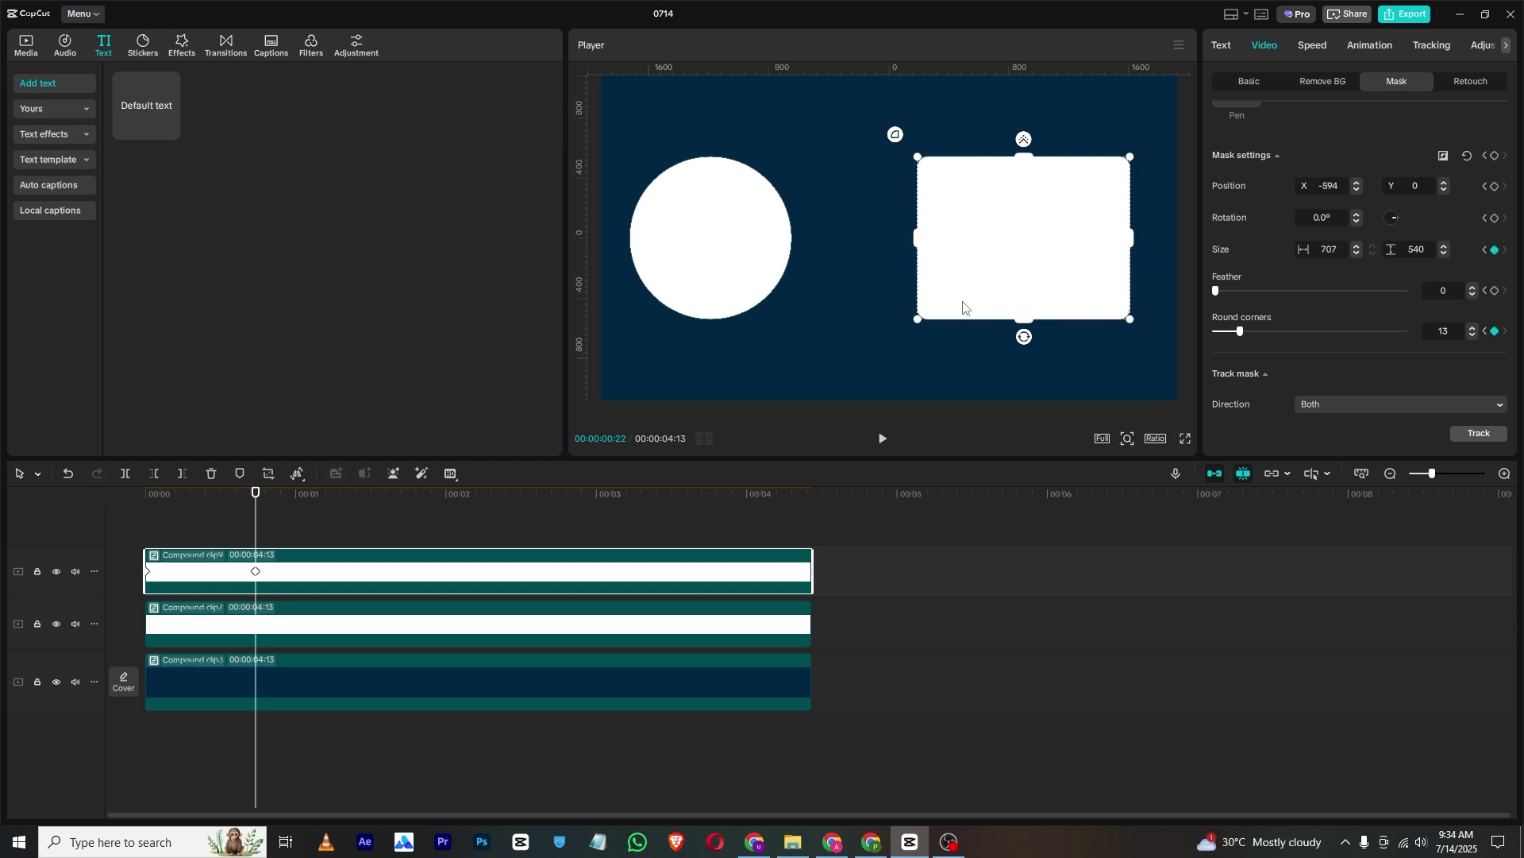
{"action": "left_click_drag", "start_coordinate": [1017, 324], "coordinate": [1018, 350]}
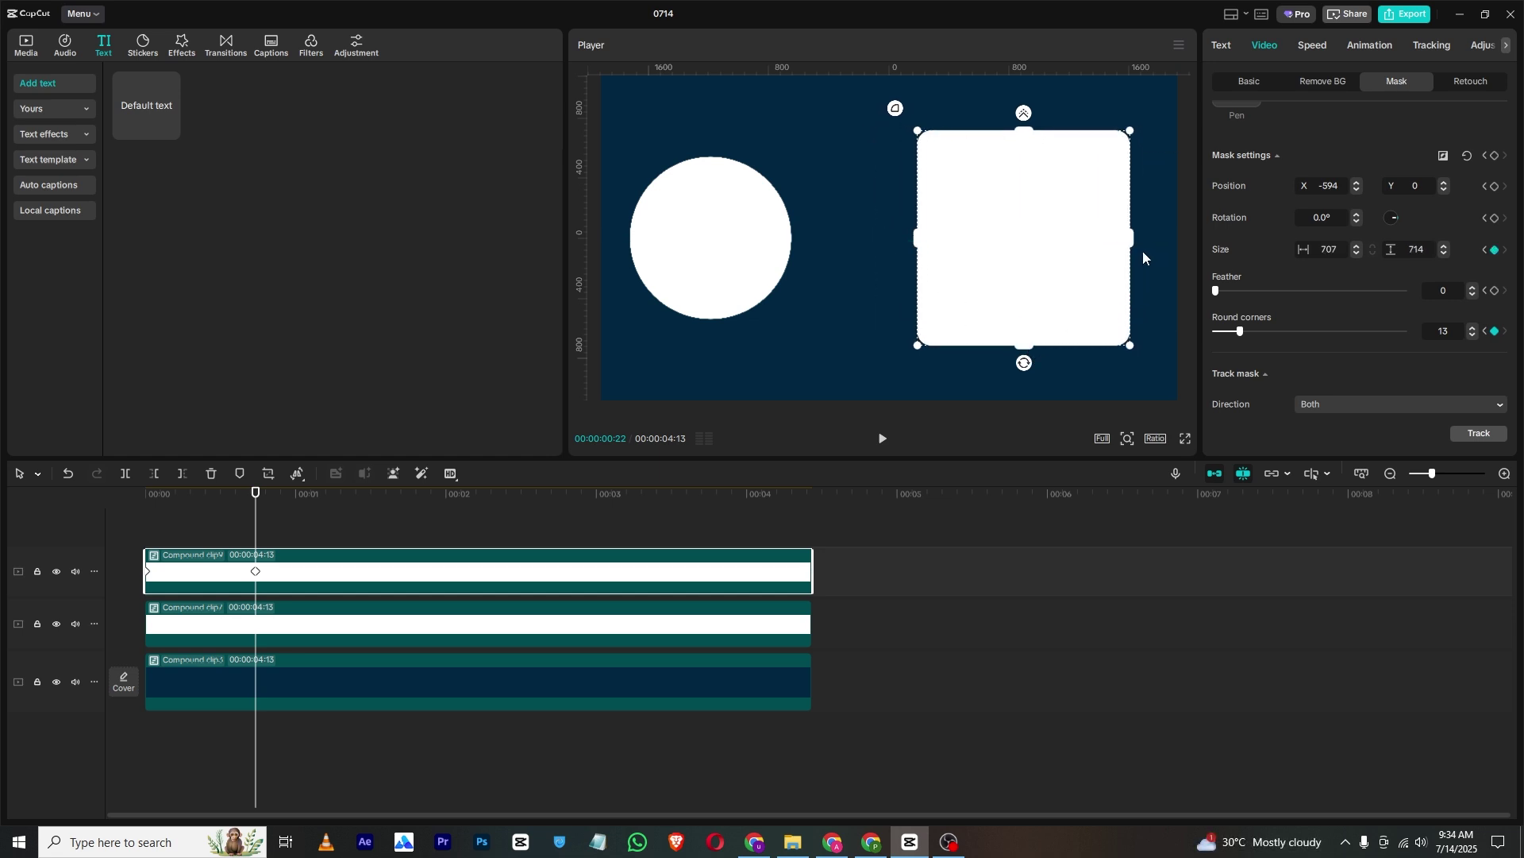
{"action": "left_click_drag", "start_coordinate": [1133, 244], "coordinate": [1171, 243]}
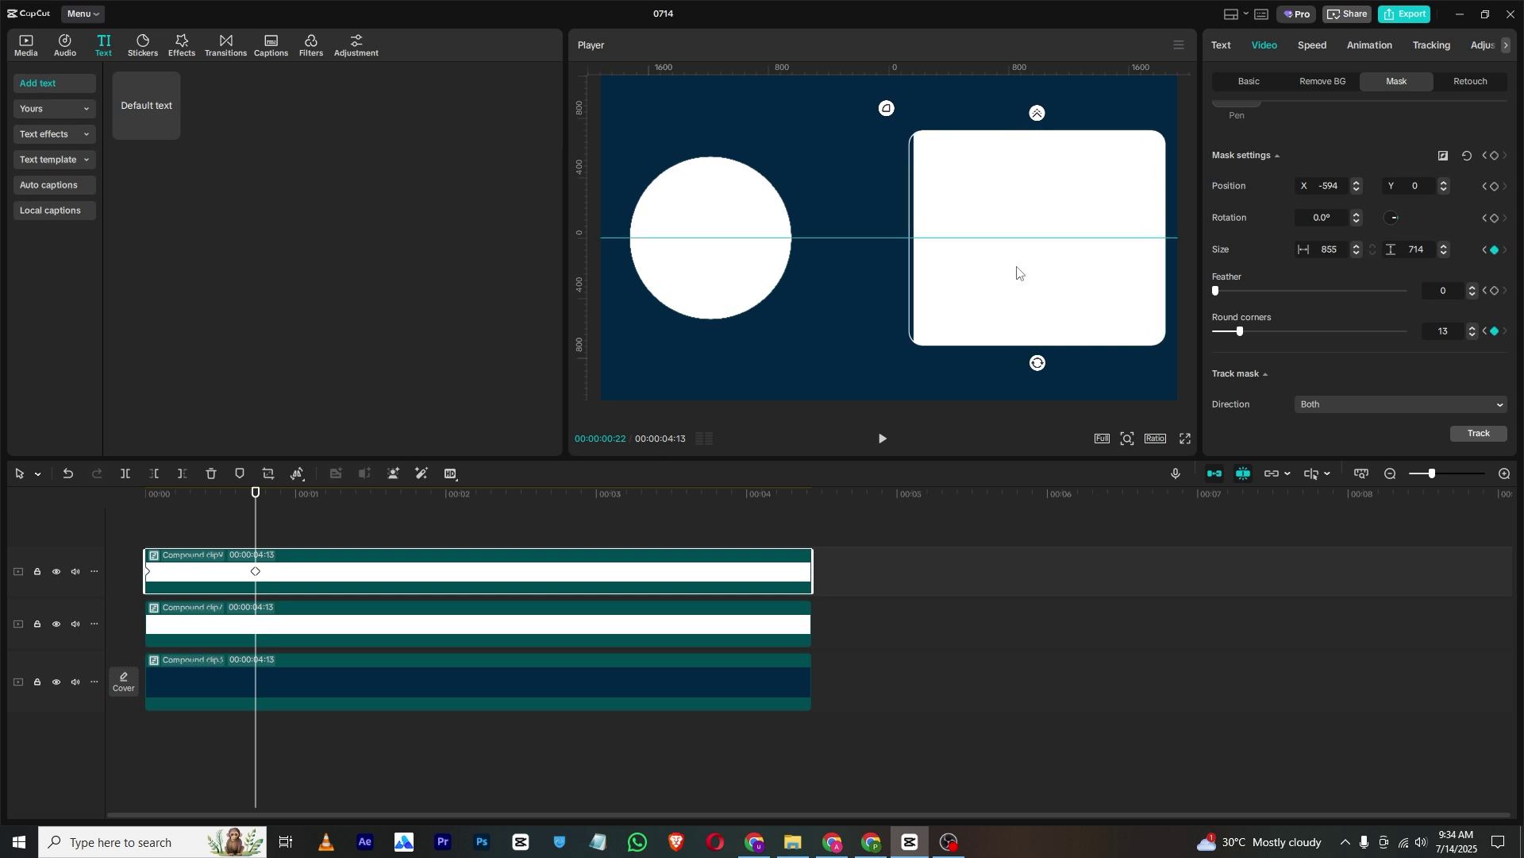
{"action": "left_click_drag", "start_coordinate": [1022, 273], "coordinate": [1022, 273]}
Step: Play back the circle-to-rounded-rectangle morph beside the original shape from the timeline's start
{"action": "left_click", "coordinate": [386, 520]}
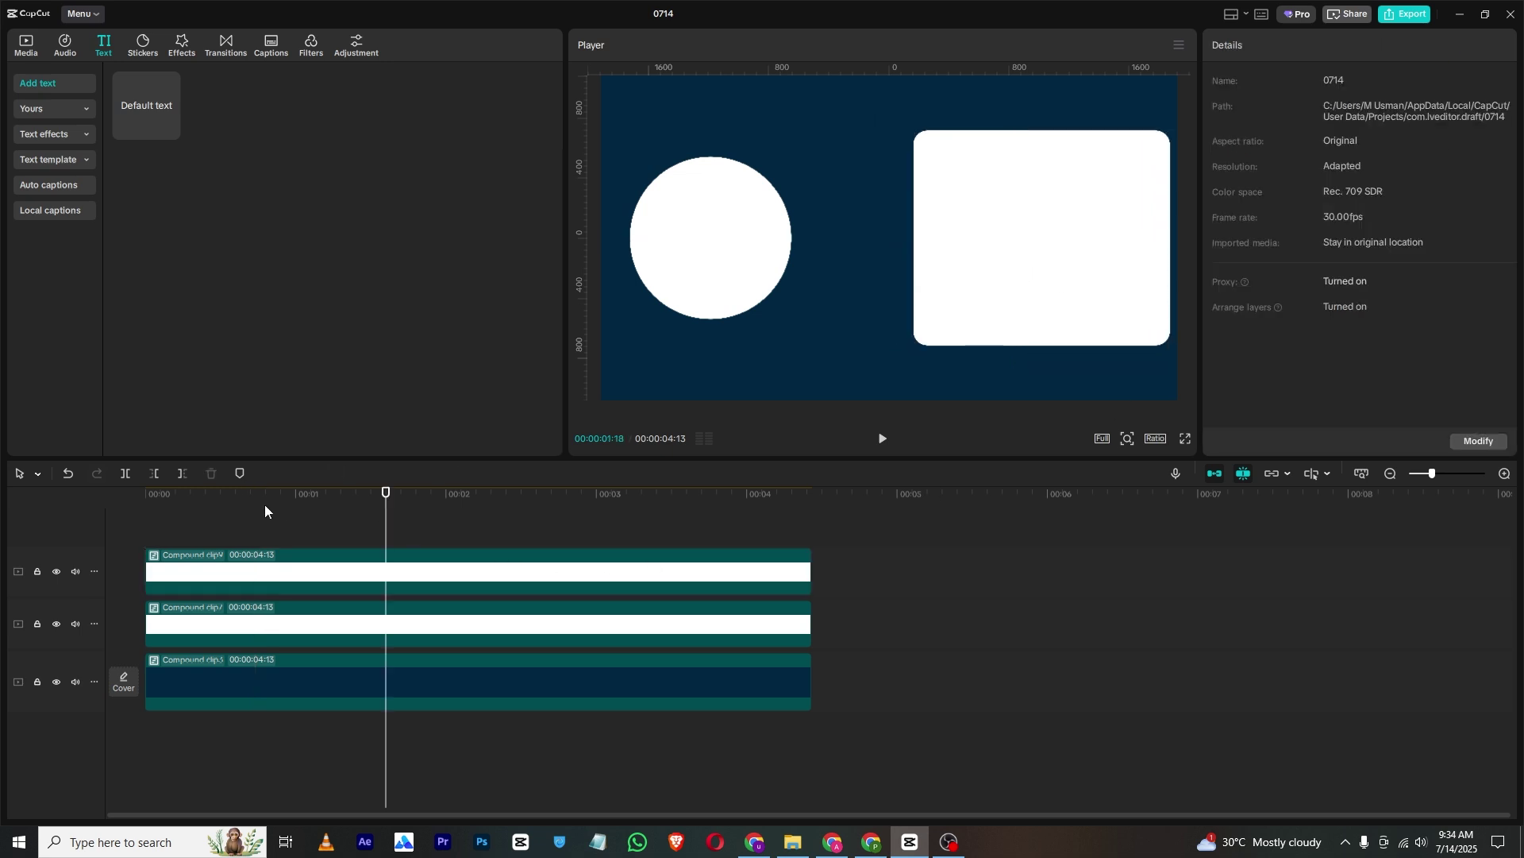
{"action": "key", "text": "Home"}
{"action": "left_click", "coordinate": [883, 438]}
{"action": "left_click", "coordinate": [893, 439]}
Step: Apply the Cubic Out preset curve to the copied clip's 00:00:00:22 keyframe and close the preset curves
{"action": "left_click", "coordinate": [255, 585]}
{"action": "right_click", "coordinate": [256, 572]}
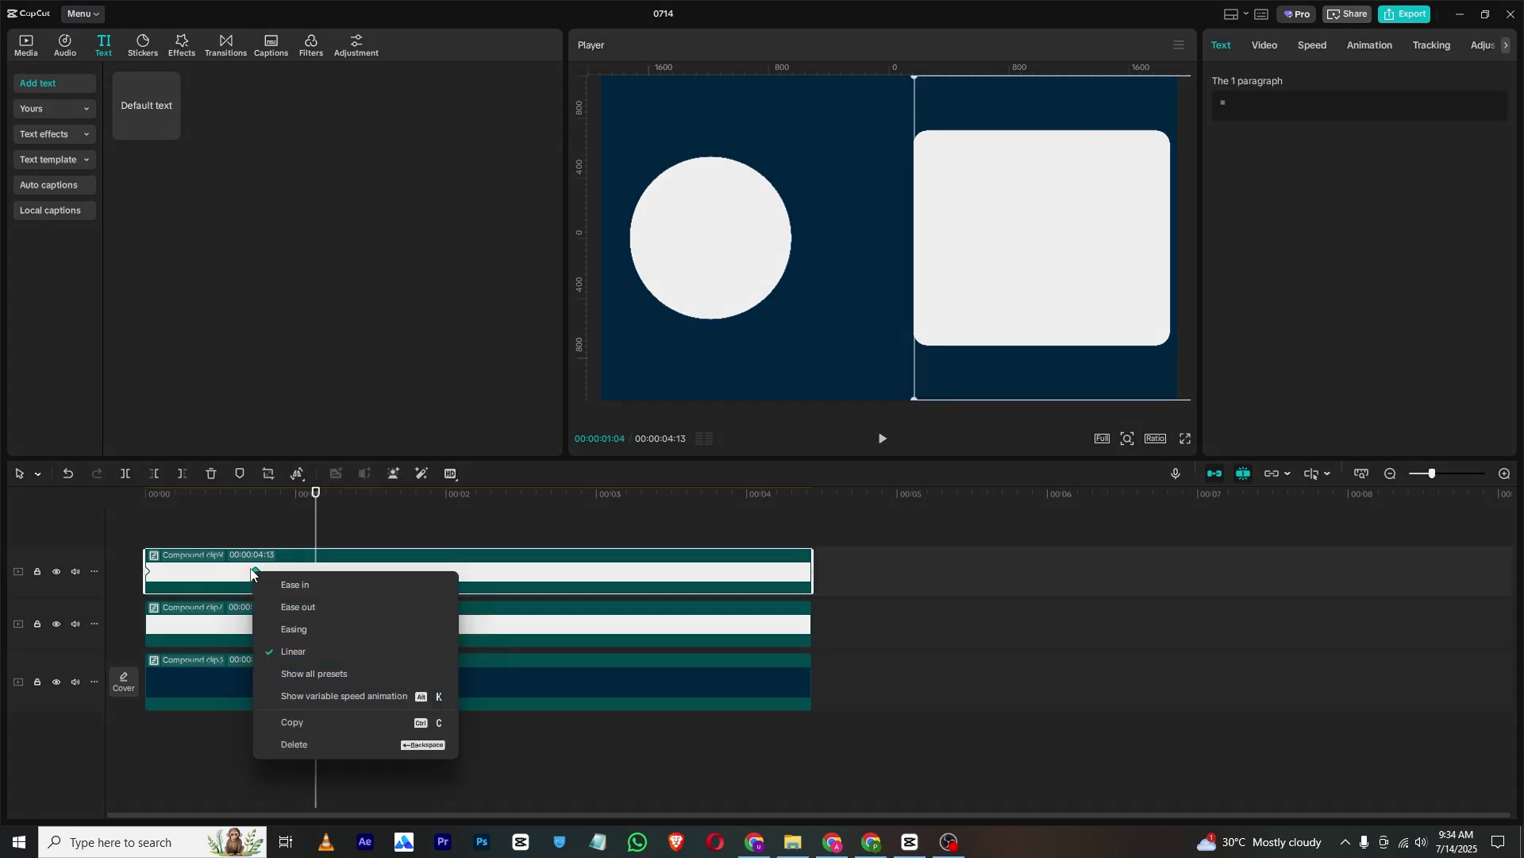
{"action": "left_click", "coordinate": [413, 674]}
{"action": "left_click", "coordinate": [461, 694]}
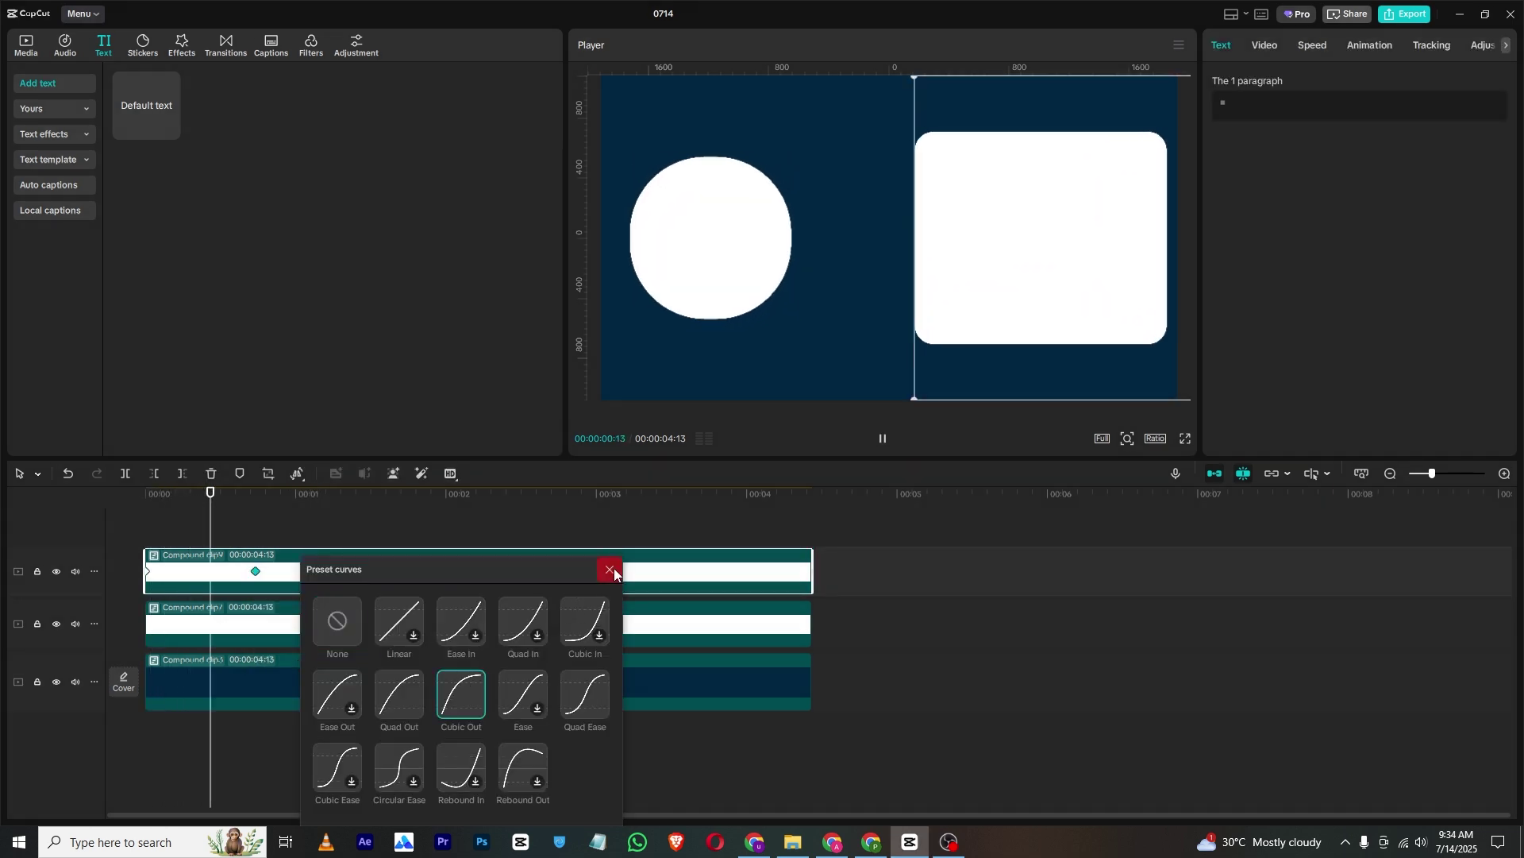
{"action": "left_click", "coordinate": [610, 569]}
{"action": "left_click", "coordinate": [374, 526]}
Step: Move the rounded rectangle slightly left and down, and shift the circle slightly right to balance the frame
{"action": "left_click", "coordinate": [630, 592]}
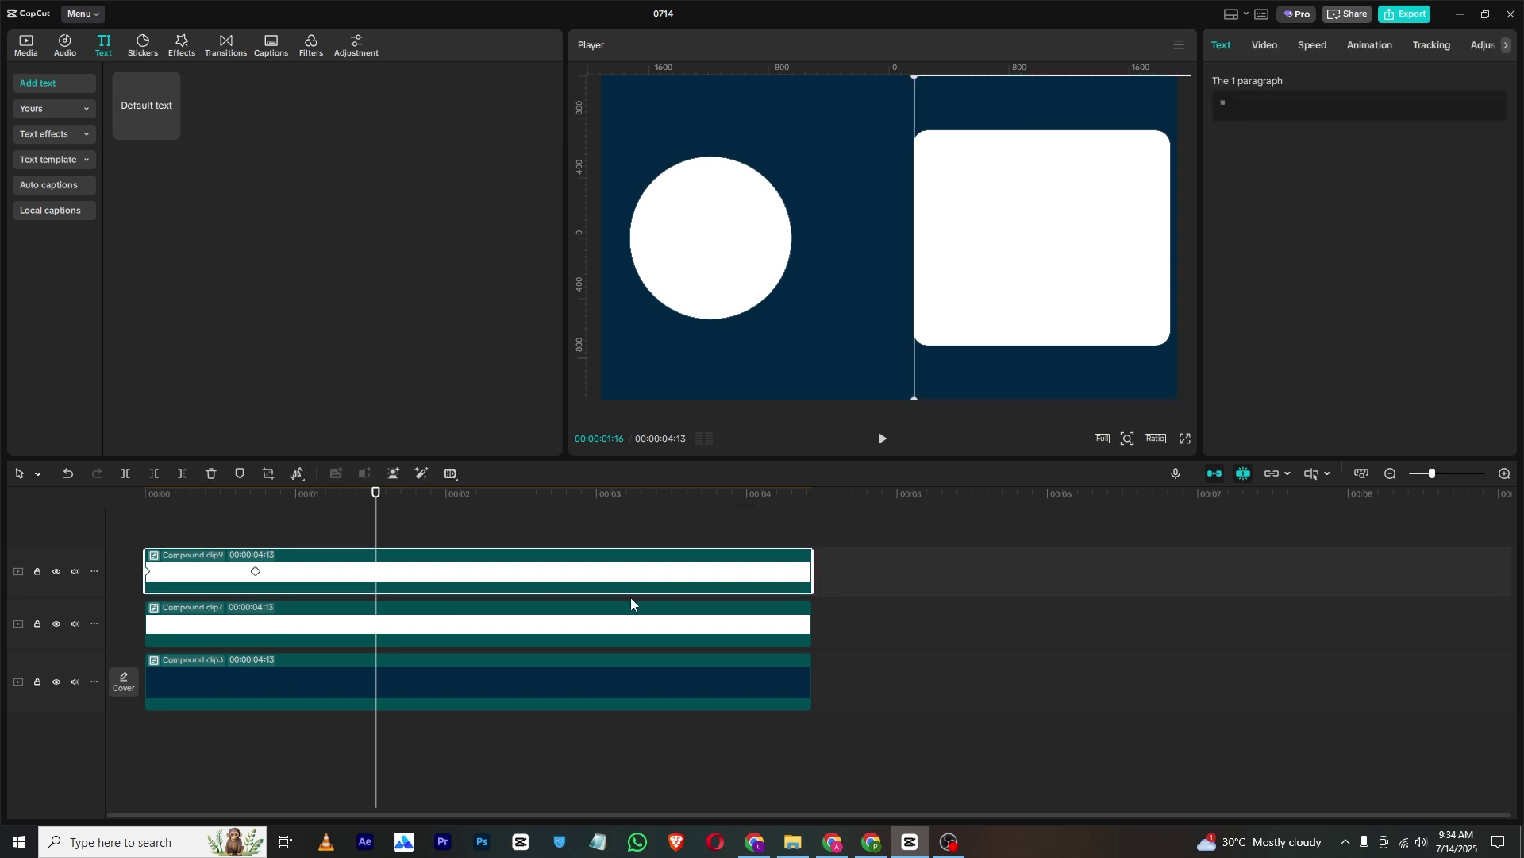
{"action": "left_click", "coordinate": [1265, 45]}
{"action": "left_click", "coordinate": [1249, 81]}
{"action": "mouse_move", "coordinate": [1060, 258]}
{"action": "left_mouse_down"}
{"action": "mouse_move", "coordinate": [1021, 264]}
{"action": "mouse_move", "coordinate": [1035, 260]}
{"action": "left_mouse_up"}
{"action": "left_click", "coordinate": [652, 256]}
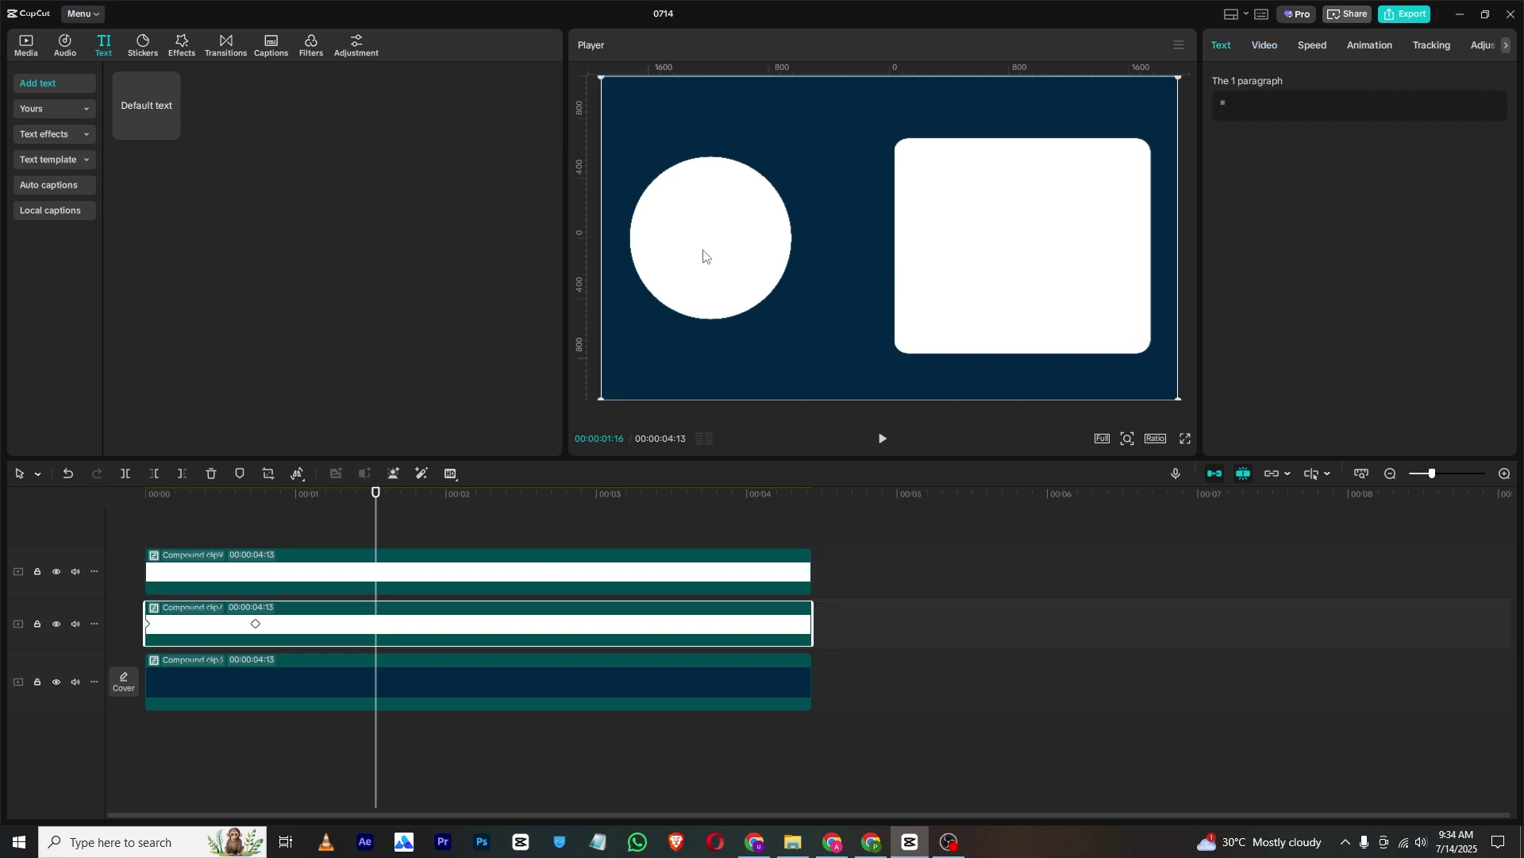
{"action": "left_click_drag", "start_coordinate": [703, 250], "coordinate": [752, 250]}
Step: Add the Glow 2 effect above the clips from the timeline's start to their end, with glow 39 and size 58
{"action": "left_click", "coordinate": [350, 499]}
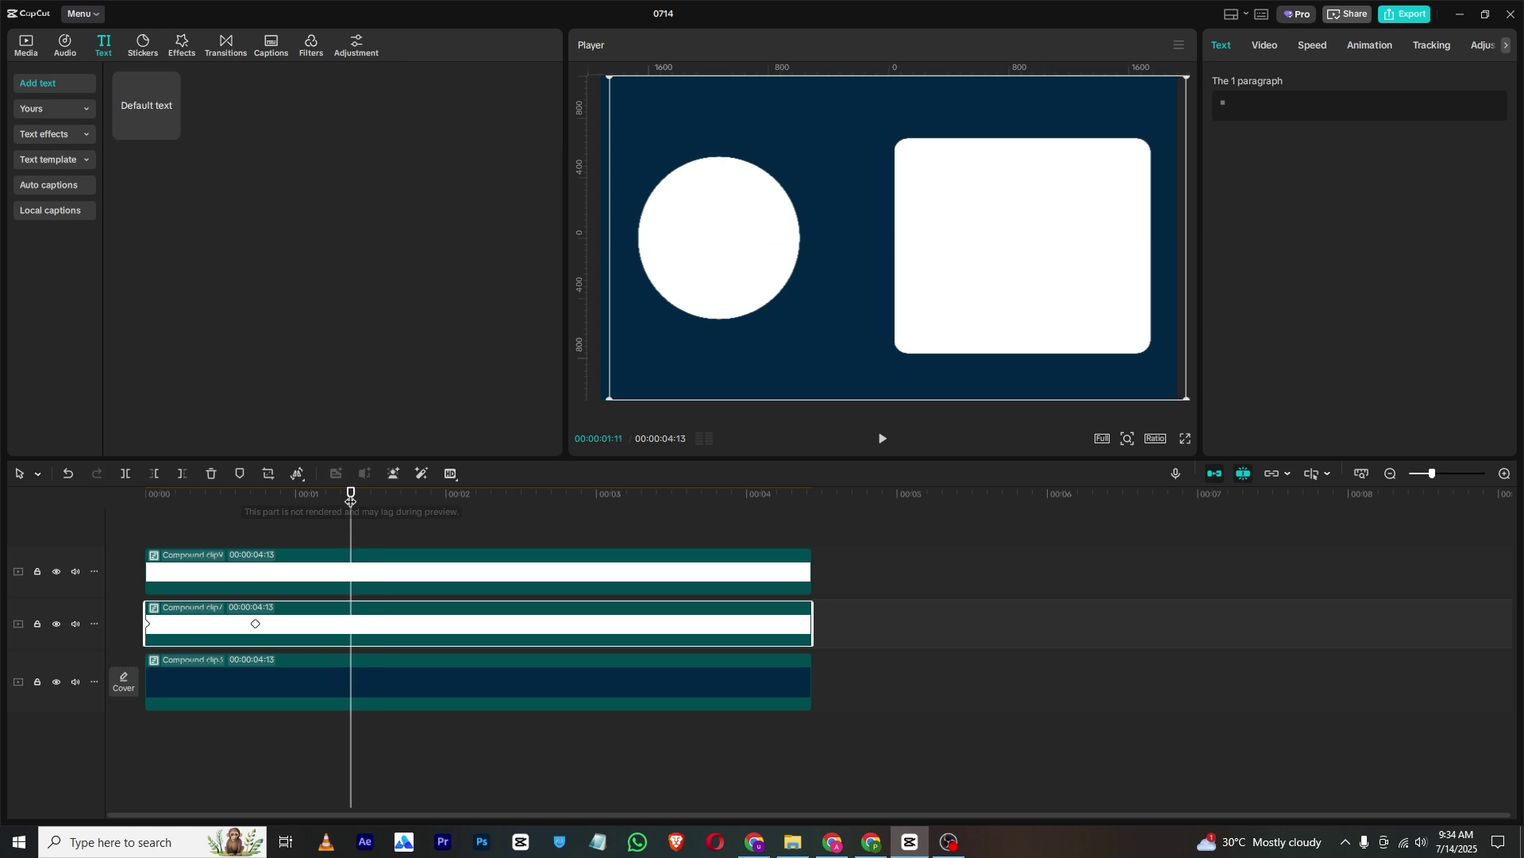
{"action": "left_click", "coordinate": [329, 523]}
{"action": "left_click_drag", "start_coordinate": [347, 493], "coordinate": [139, 472]}
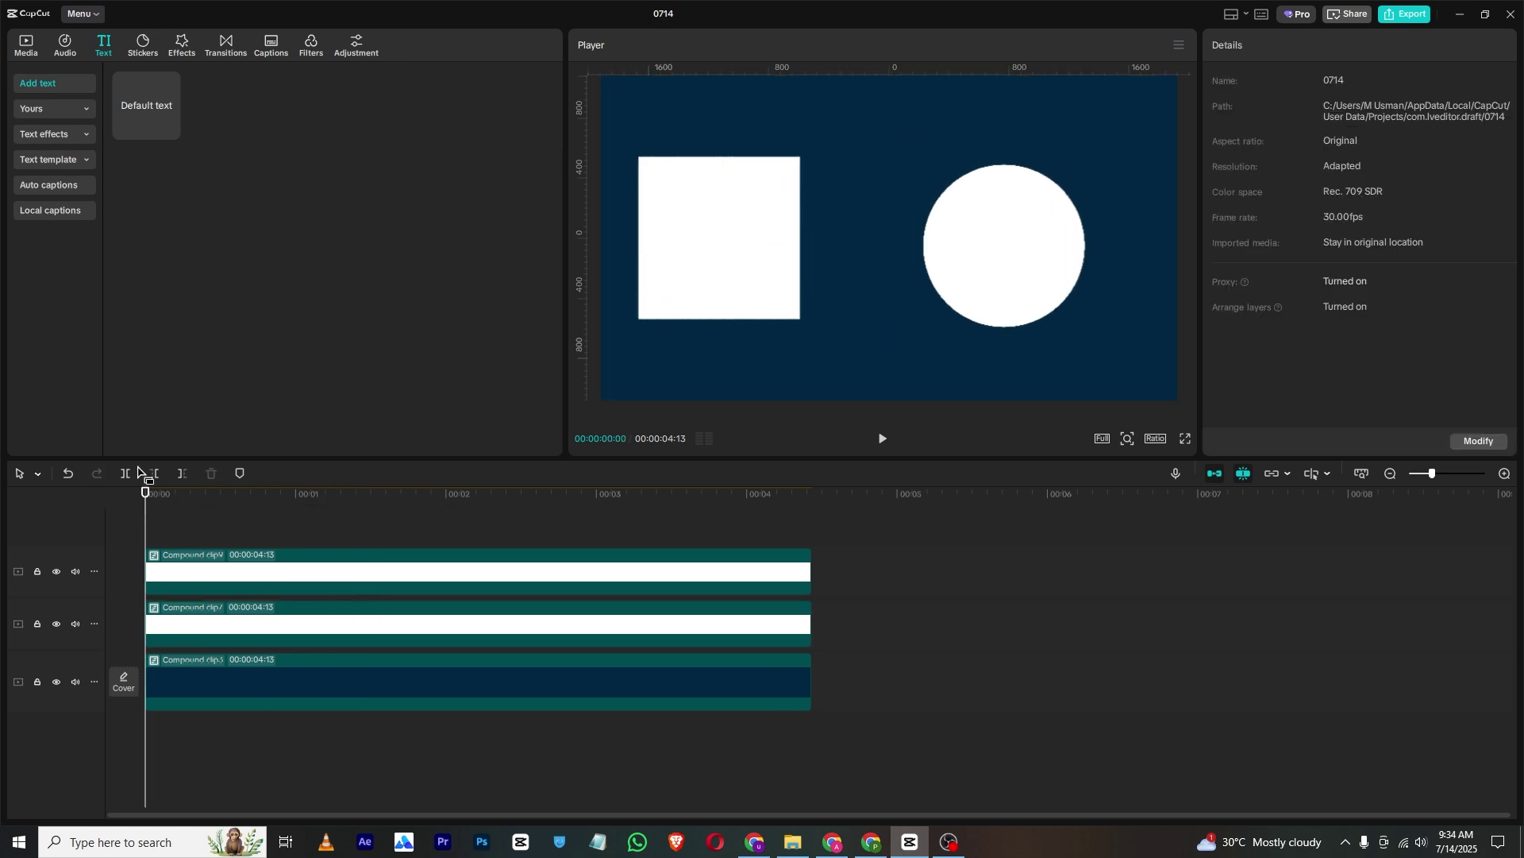
{"action": "left_click", "coordinate": [182, 43]}
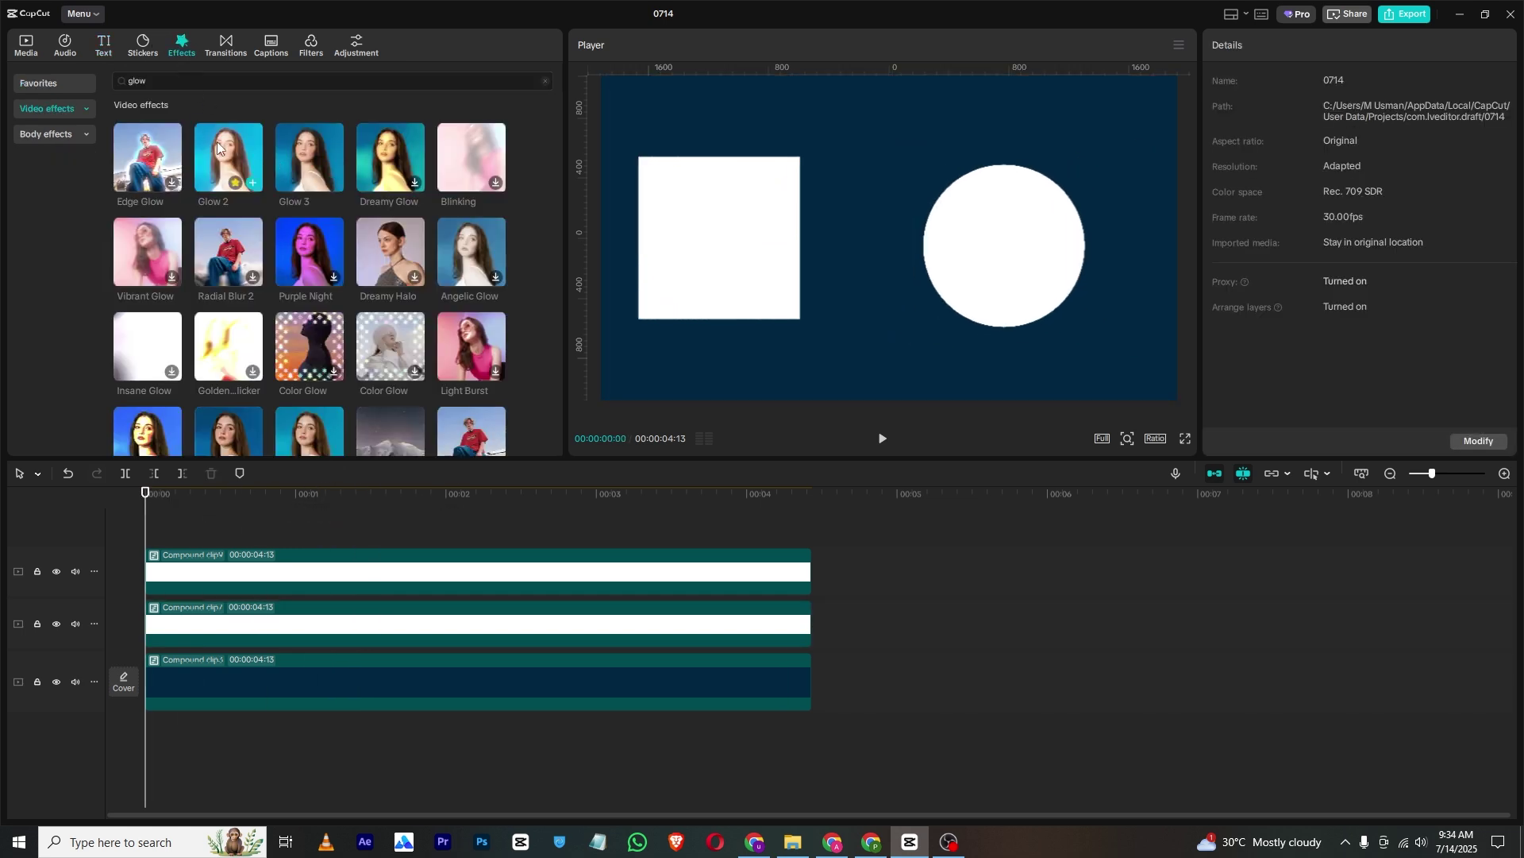
{"action": "left_click_drag", "start_coordinate": [218, 147], "coordinate": [140, 528]}
{"action": "left_click_drag", "start_coordinate": [596, 556], "coordinate": [813, 556]}
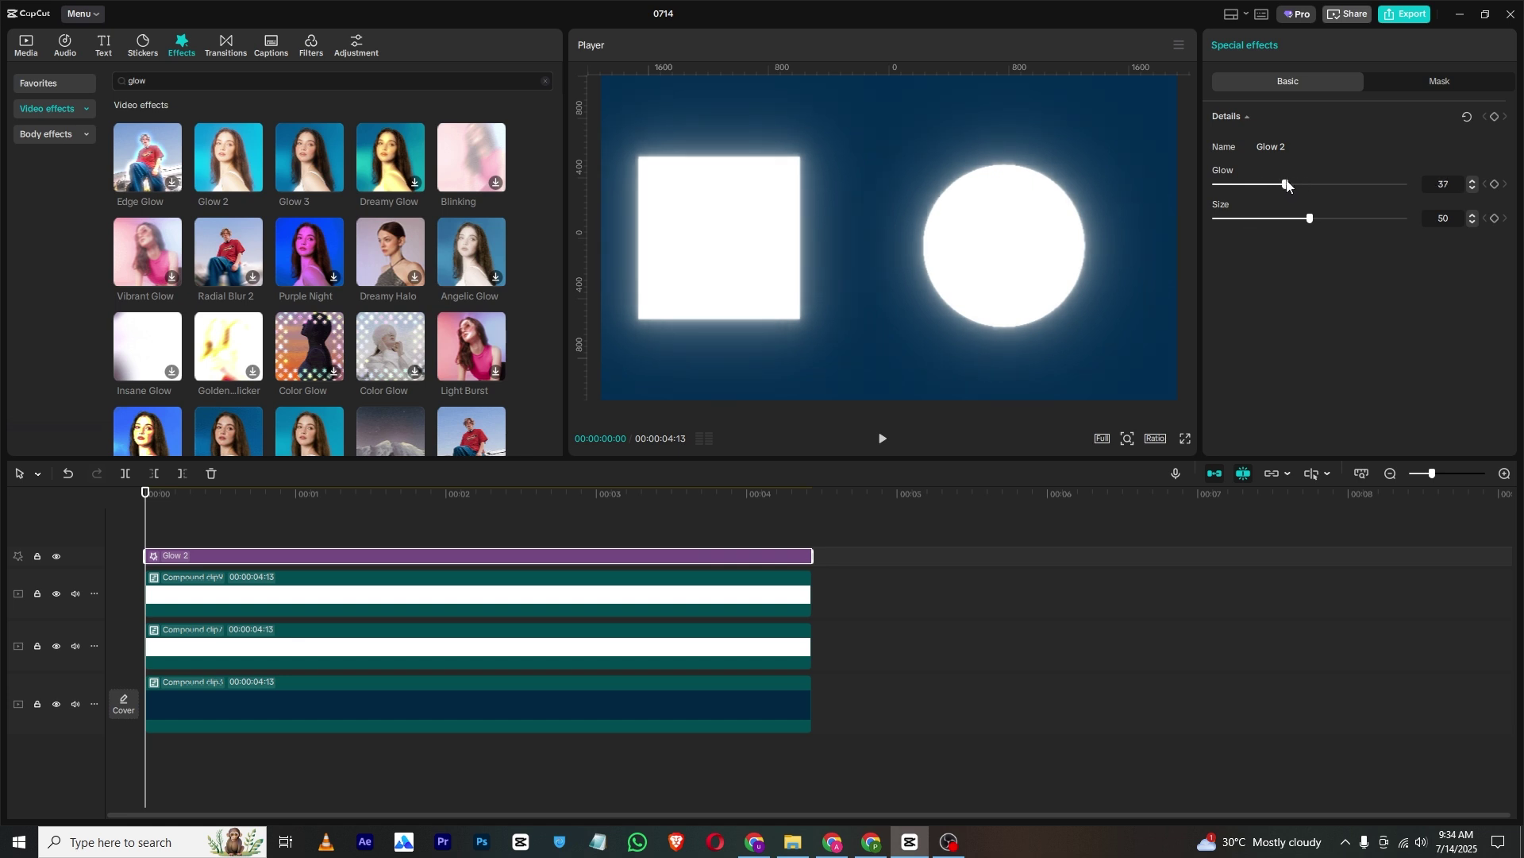
{"action": "mouse_move", "coordinate": [1311, 225]}
{"action": "left_mouse_down"}
{"action": "mouse_move", "coordinate": [1370, 231]}
{"action": "mouse_move", "coordinate": [1335, 230]}
{"action": "left_mouse_up"}
{"action": "left_click_drag", "start_coordinate": [466, 505], "coordinate": [135, 503]}
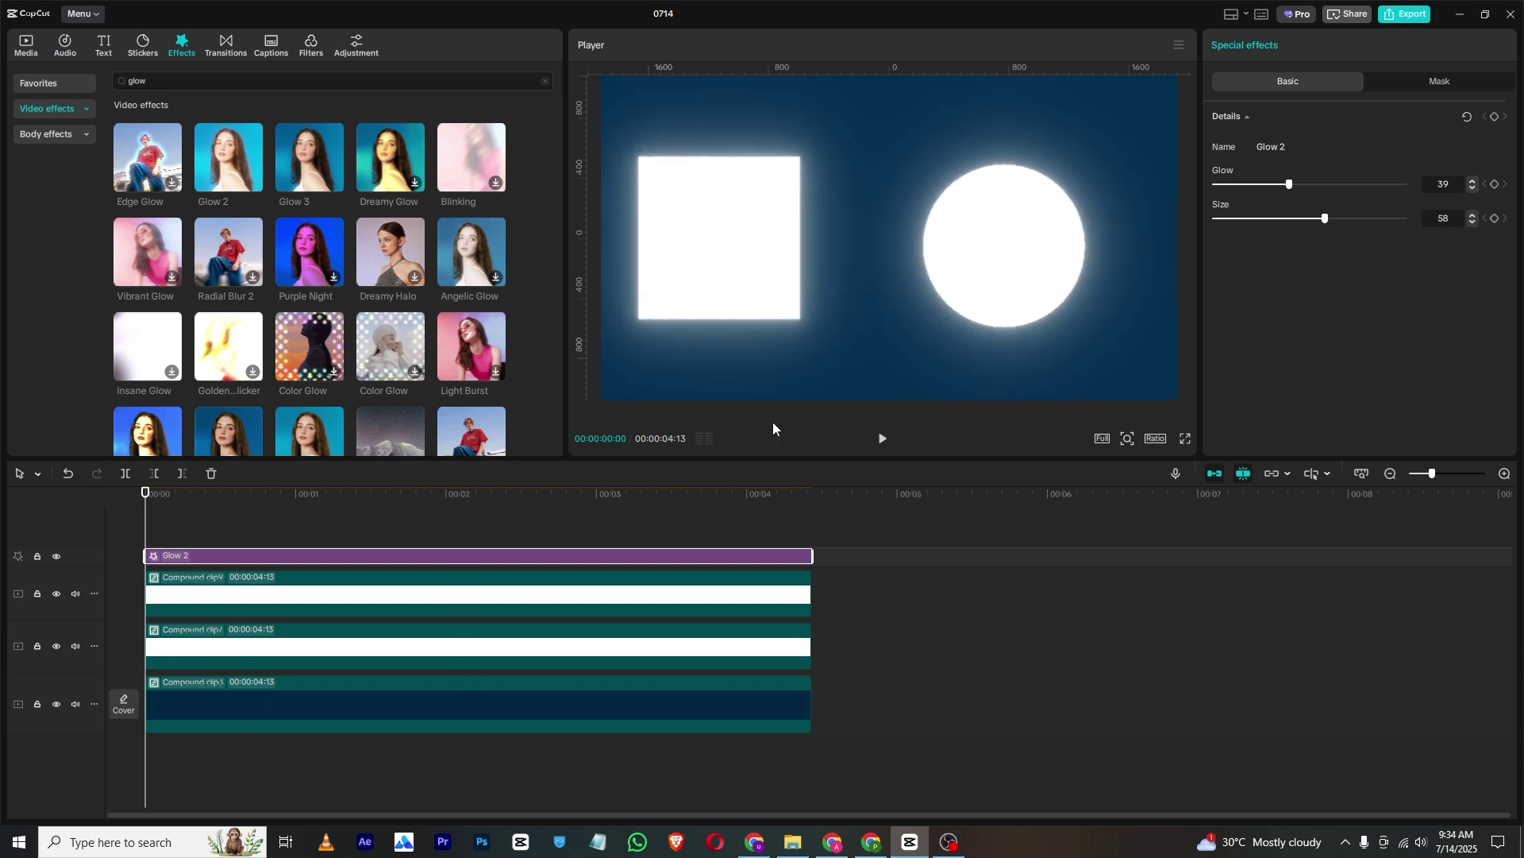
Step: Lengthen both morphs by moving the second keyframe of each white shape clip to about 1.5 seconds
{"action": "left_click", "coordinate": [242, 602]}
{"action": "left_click_drag", "start_coordinate": [255, 596], "coordinate": [375, 597]}
{"action": "left_click", "coordinate": [295, 653]}
{"action": "left_click_drag", "start_coordinate": [256, 648], "coordinate": [376, 648]}
Step: Apply the Cubic Out preset curve to the moved keyframes of both shape clips and close the preset curves
{"action": "left_click", "coordinate": [397, 611]}
{"action": "right_click", "coordinate": [375, 594]}
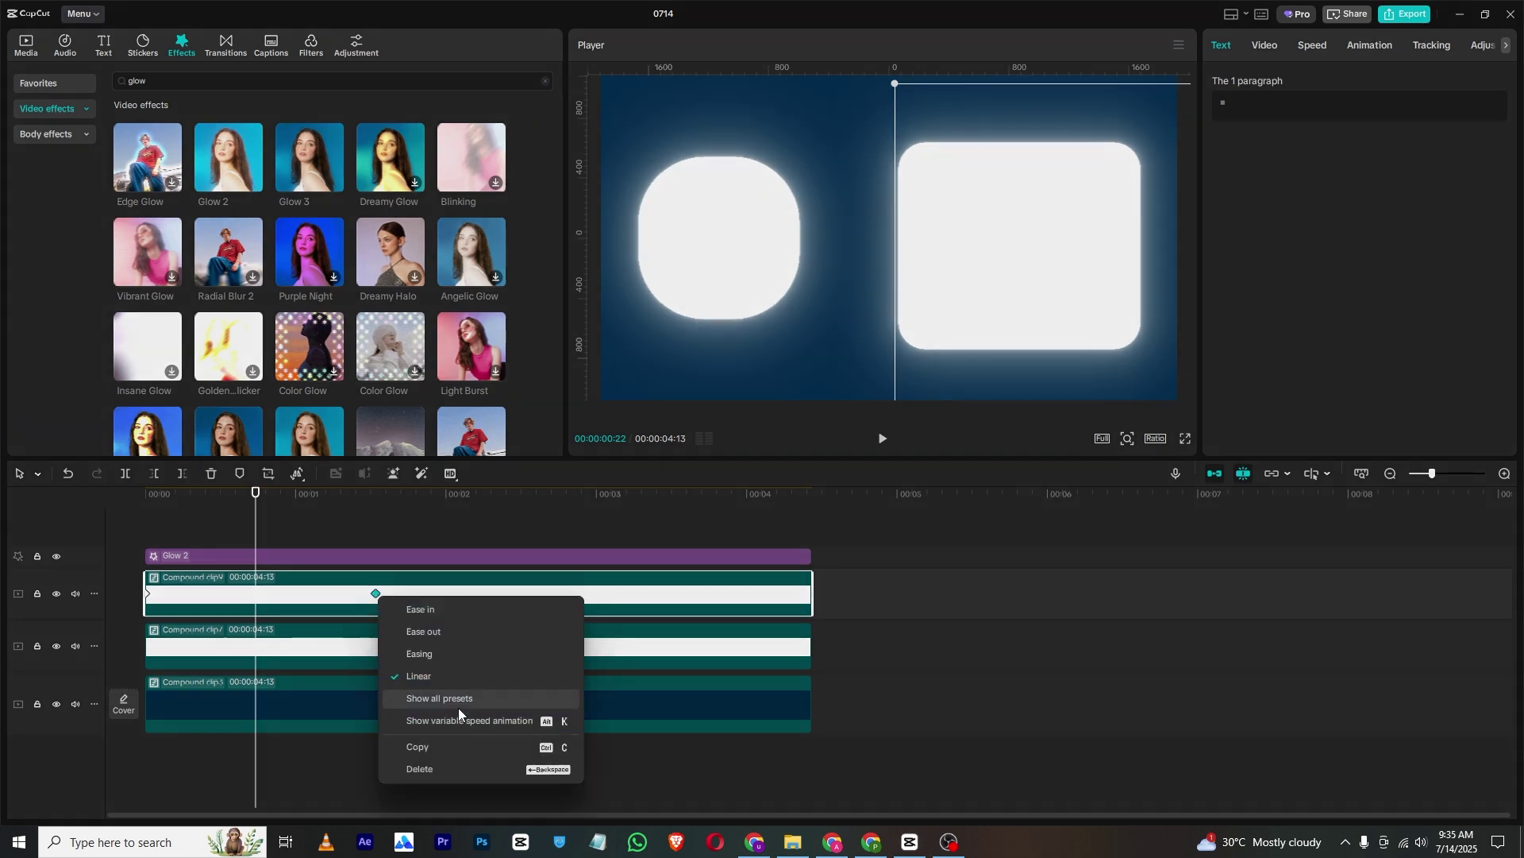
{"action": "left_click", "coordinate": [459, 707]}
{"action": "left_click", "coordinate": [632, 700]}
{"action": "left_click", "coordinate": [370, 663]}
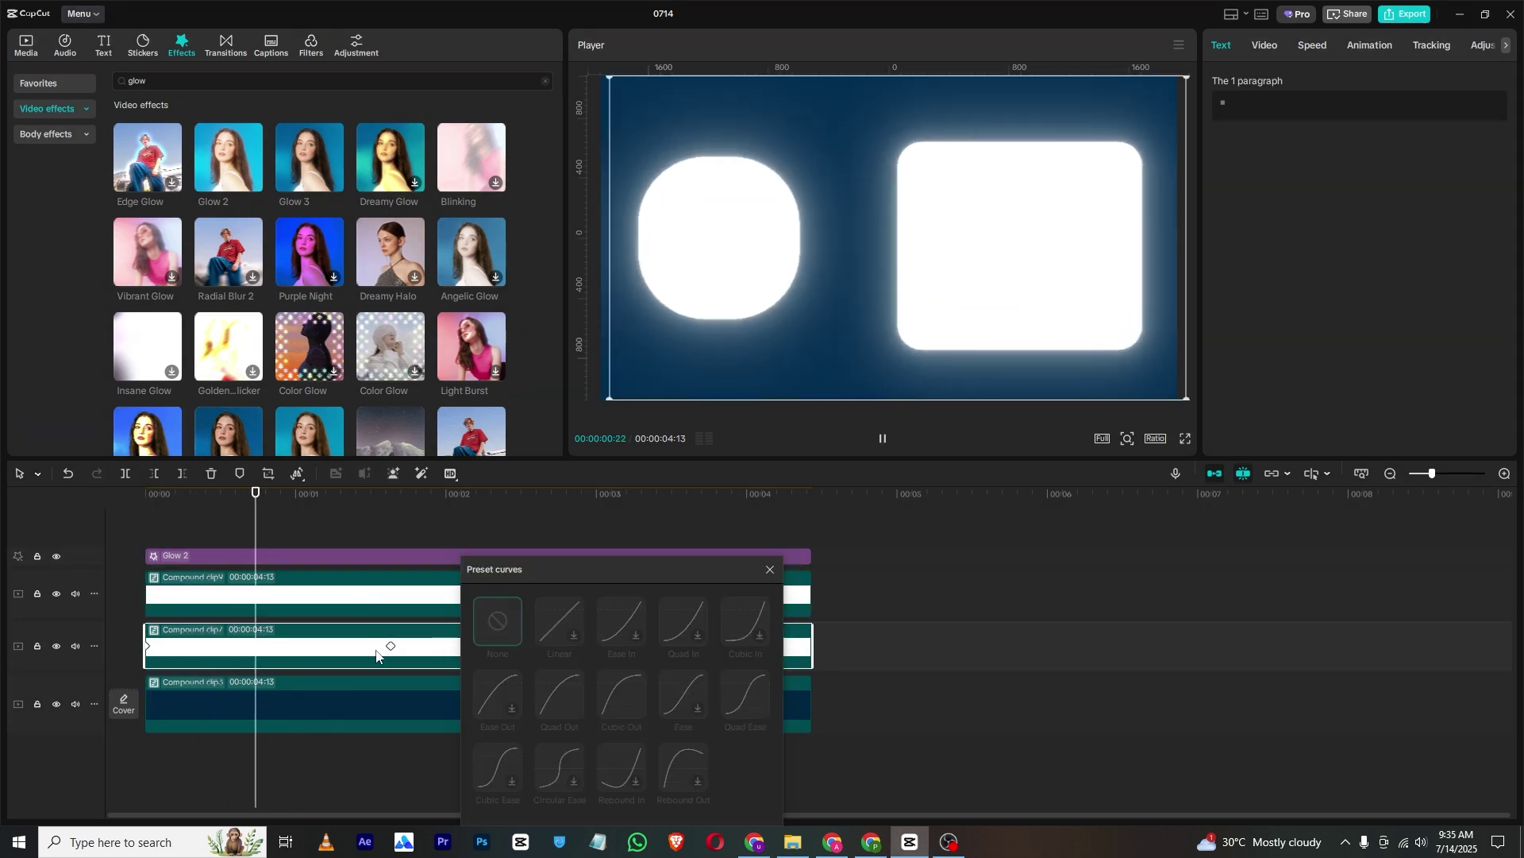
{"action": "right_click", "coordinate": [389, 646]}
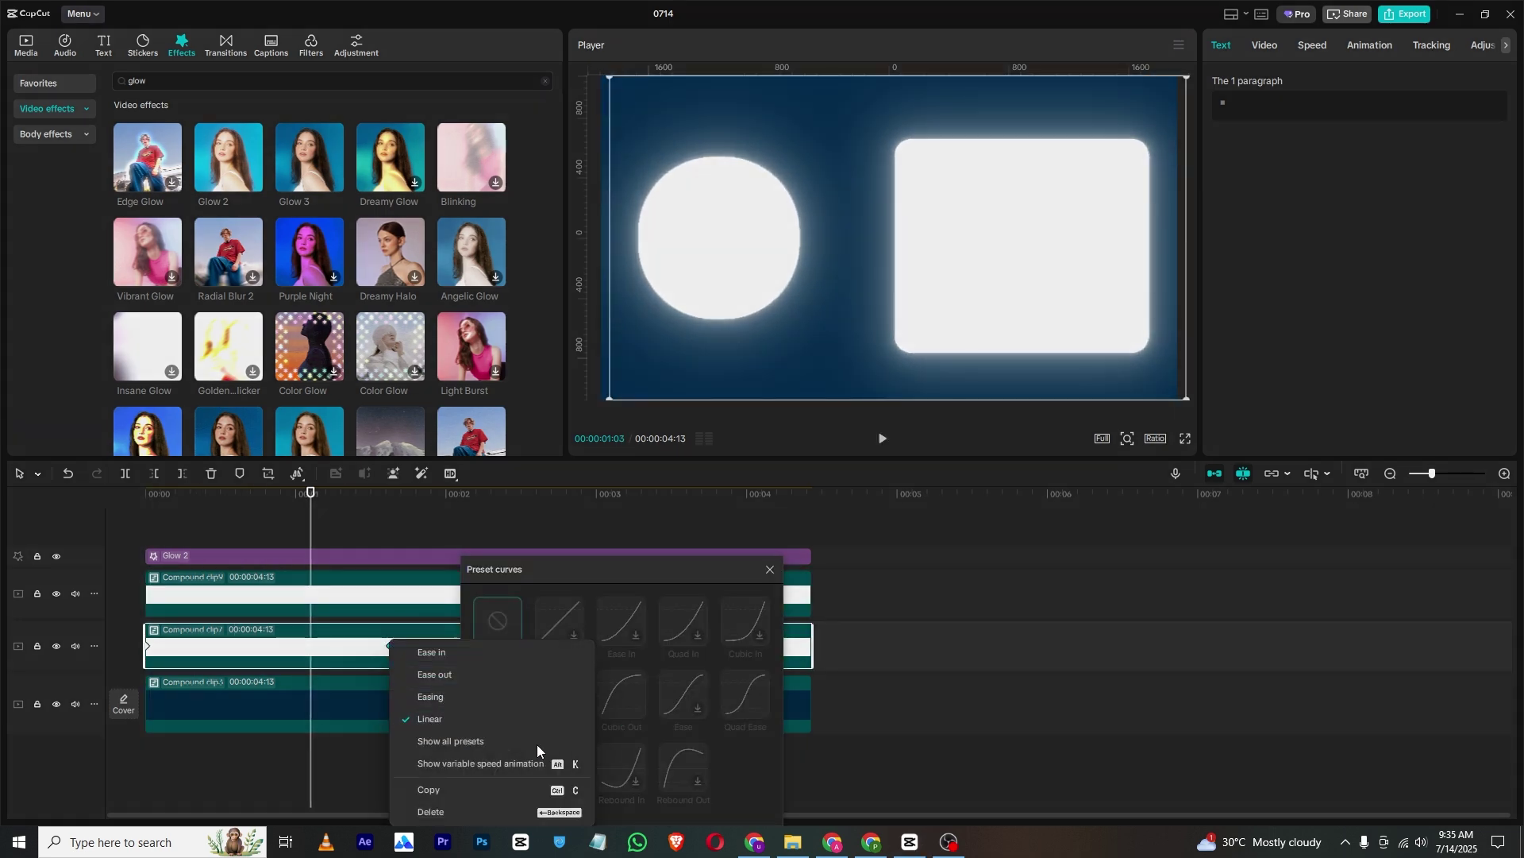
{"action": "left_click", "coordinate": [537, 743]}
{"action": "left_click", "coordinate": [716, 681]}
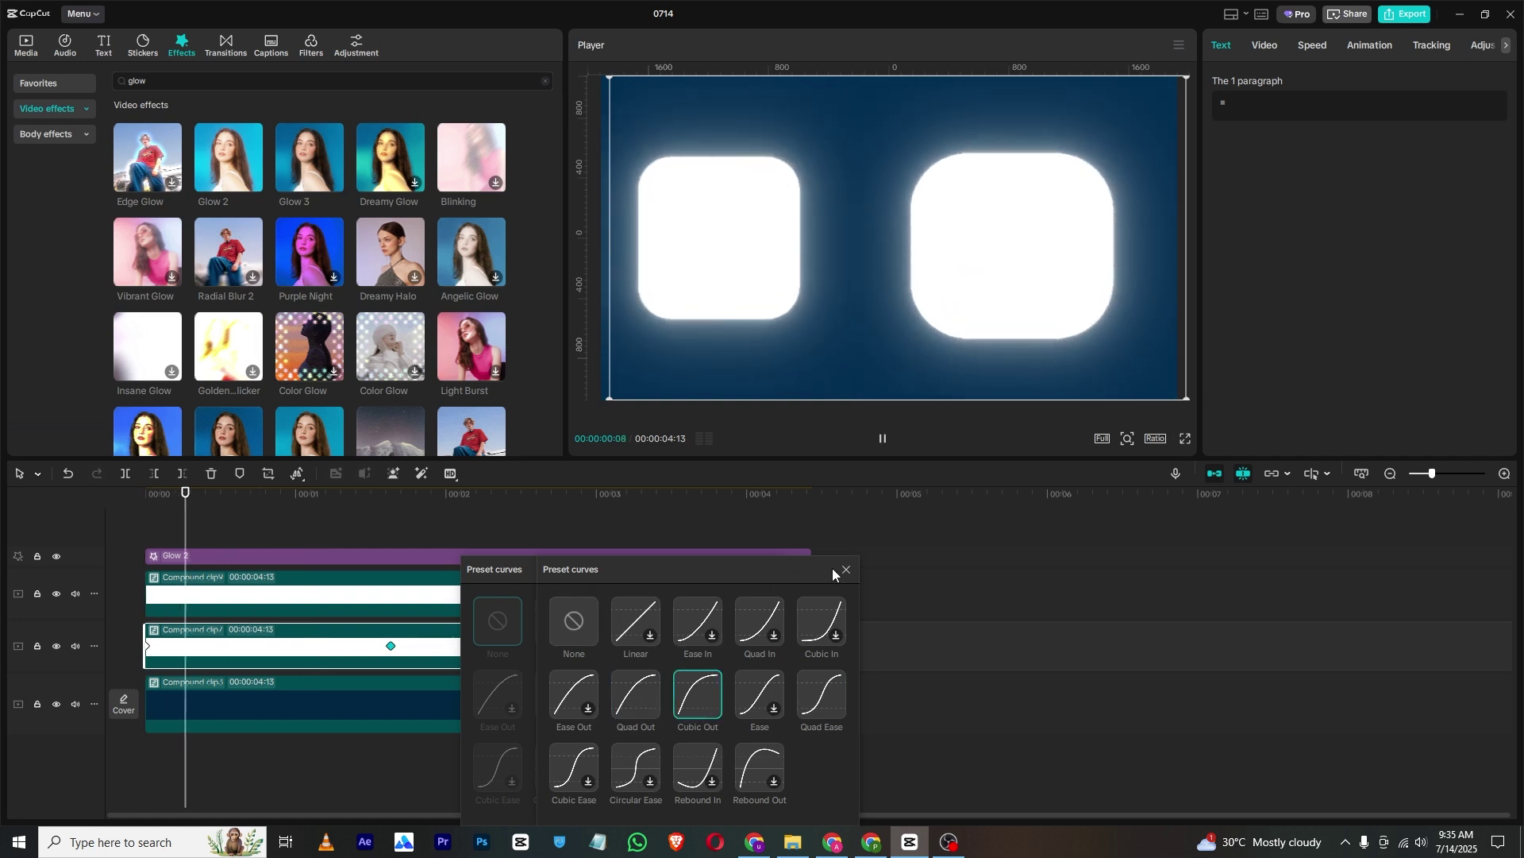
{"action": "left_click", "coordinate": [891, 566]}
{"action": "left_click", "coordinate": [769, 569]}
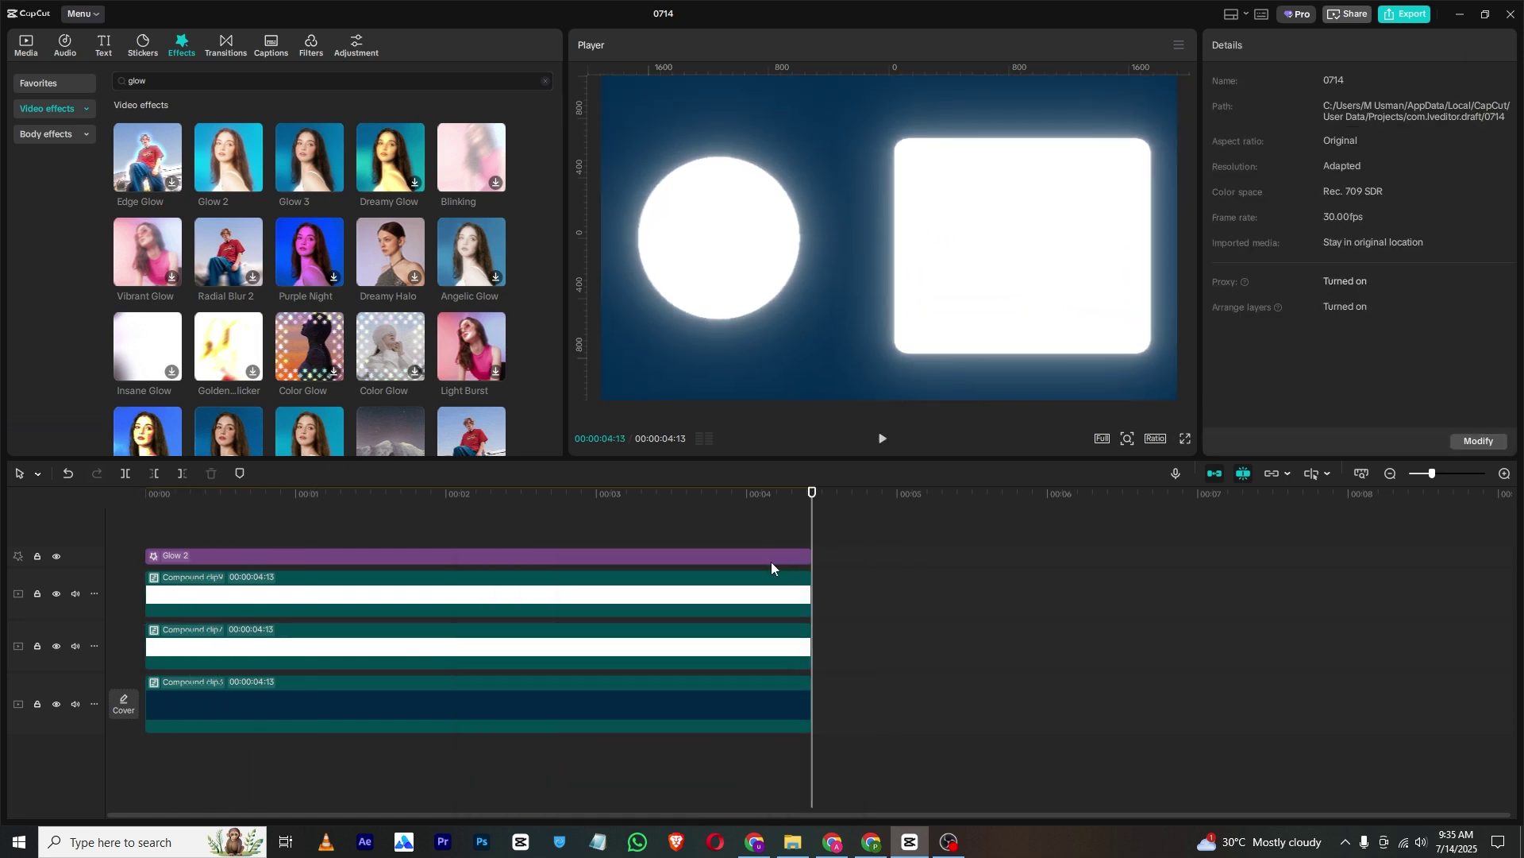
Step: Play back the glowing shape morphs from the timeline's start
{"action": "left_click", "coordinate": [146, 493]}
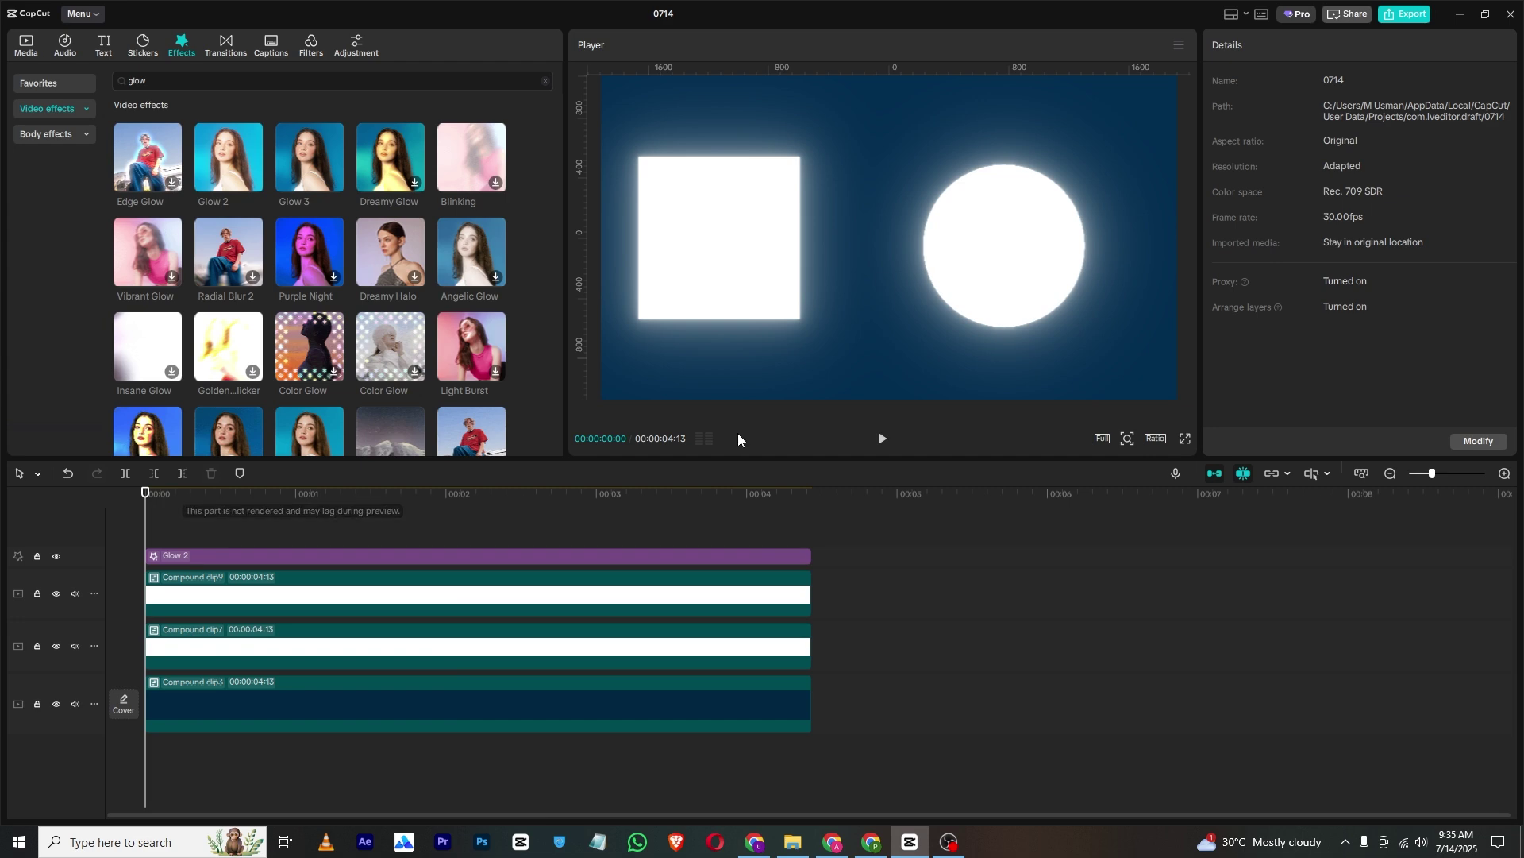
{"action": "left_click", "coordinate": [883, 438]}
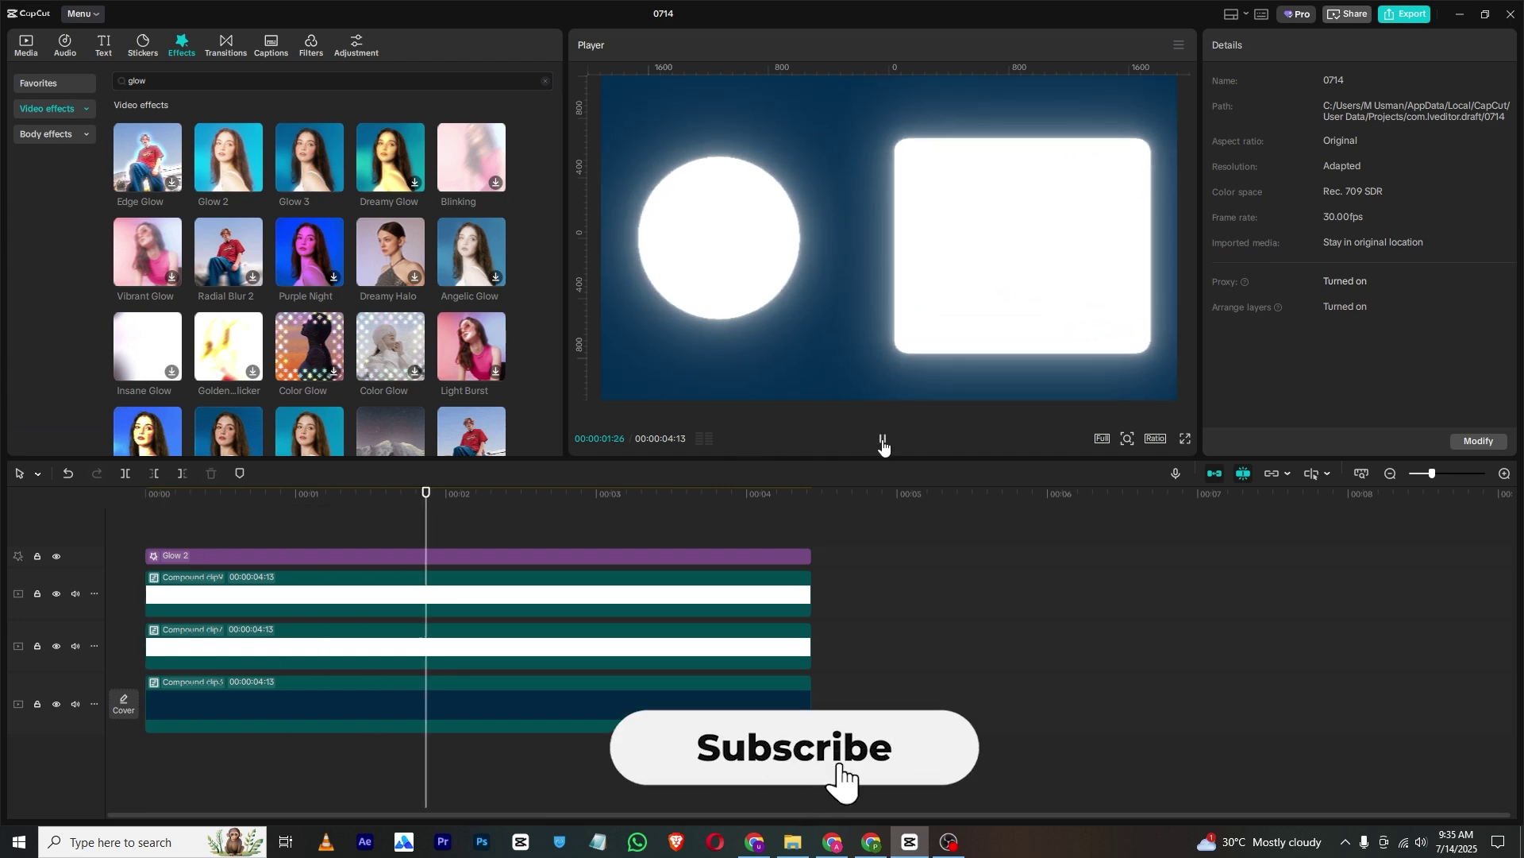